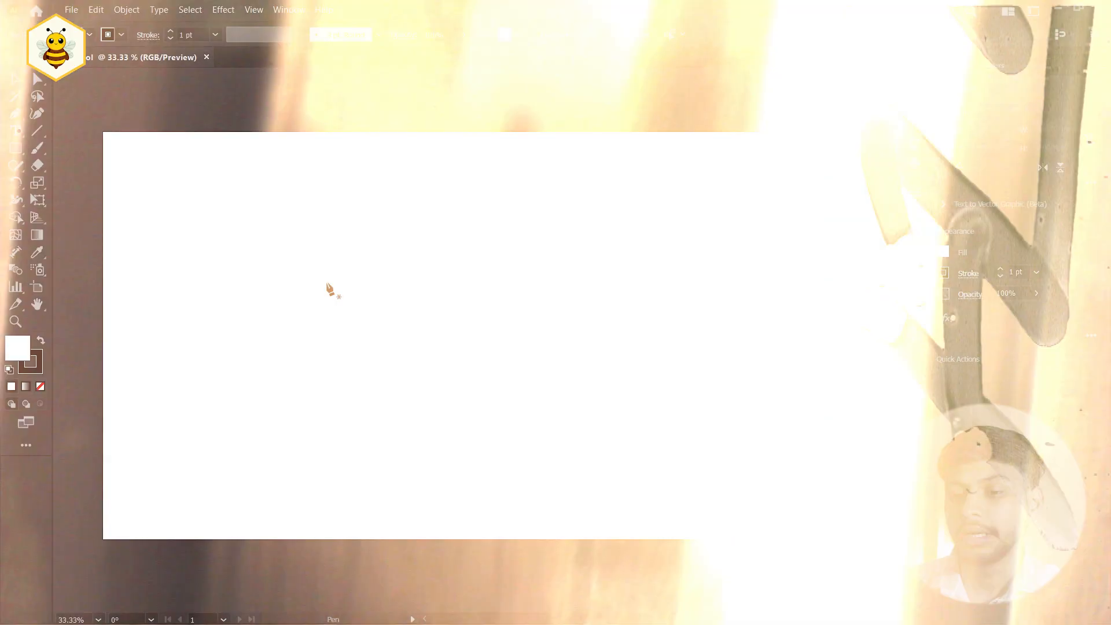
Draw a closed straight-edged zigzag shape about 1189 by 574 px with the Pen tool on the upper-left part of the artboard
{"action": "left_click", "coordinate": [328, 280]}
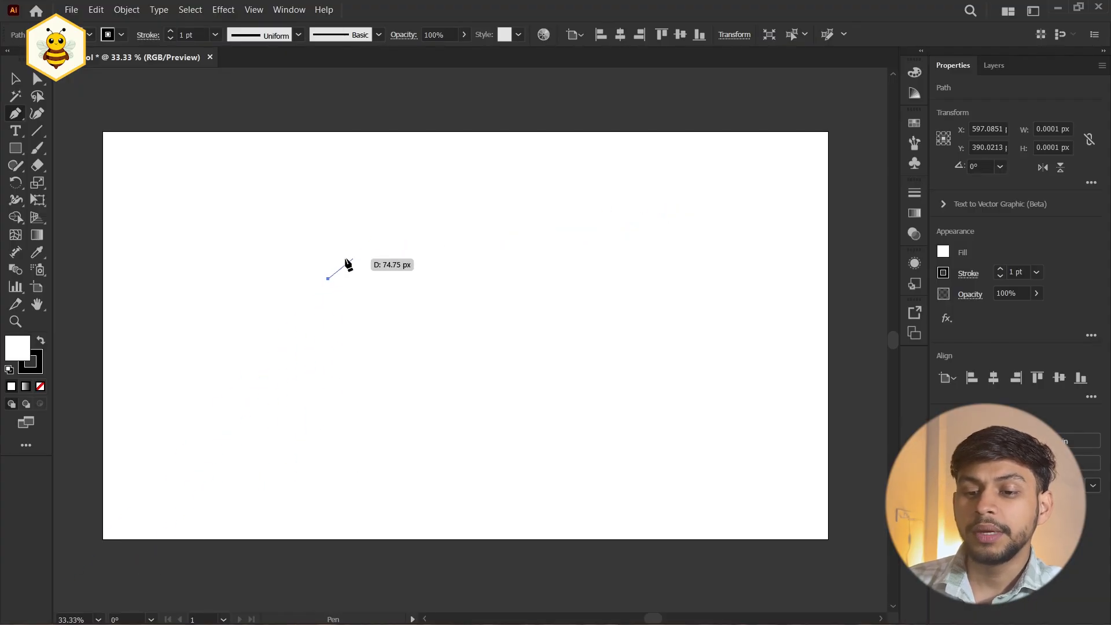
{"action": "left_click", "coordinate": [465, 188]}
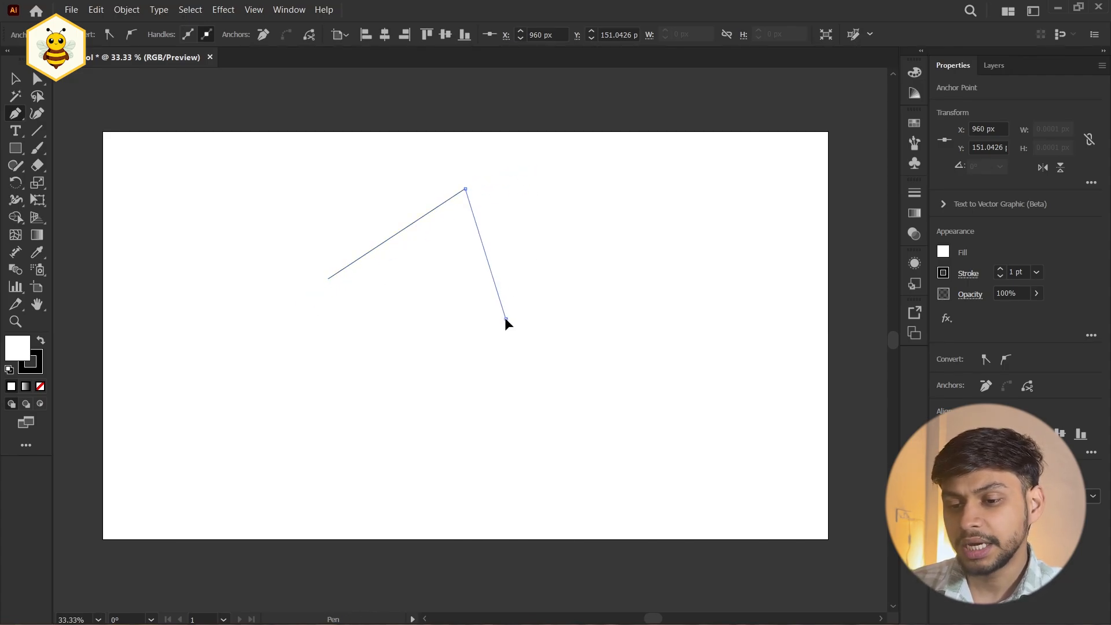
{"action": "left_click", "coordinate": [505, 318]}
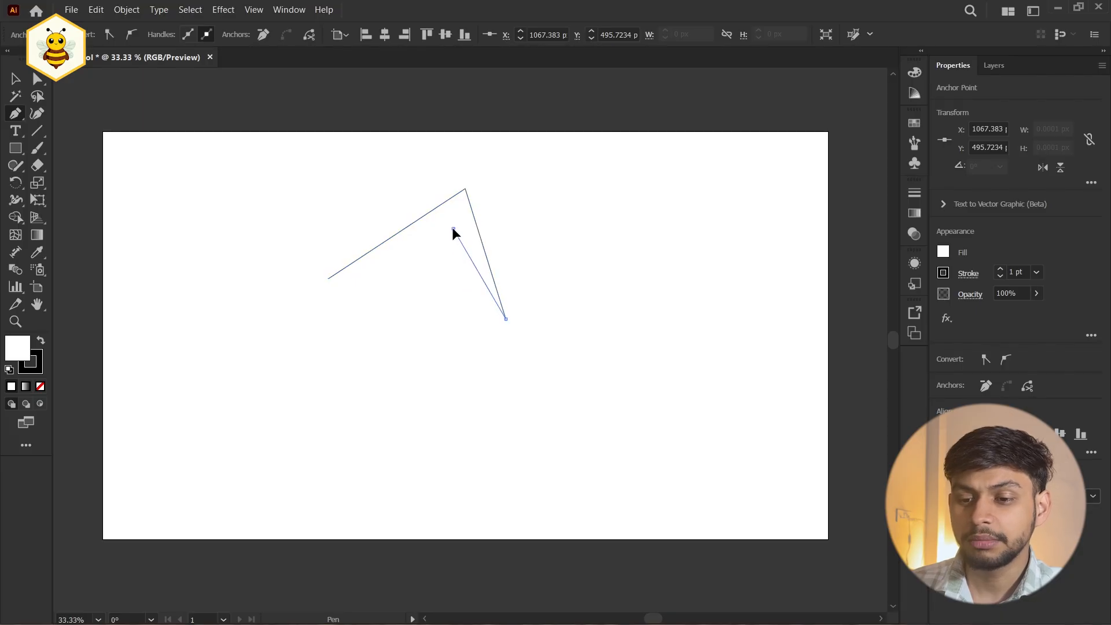
{"action": "left_click", "coordinate": [452, 228]}
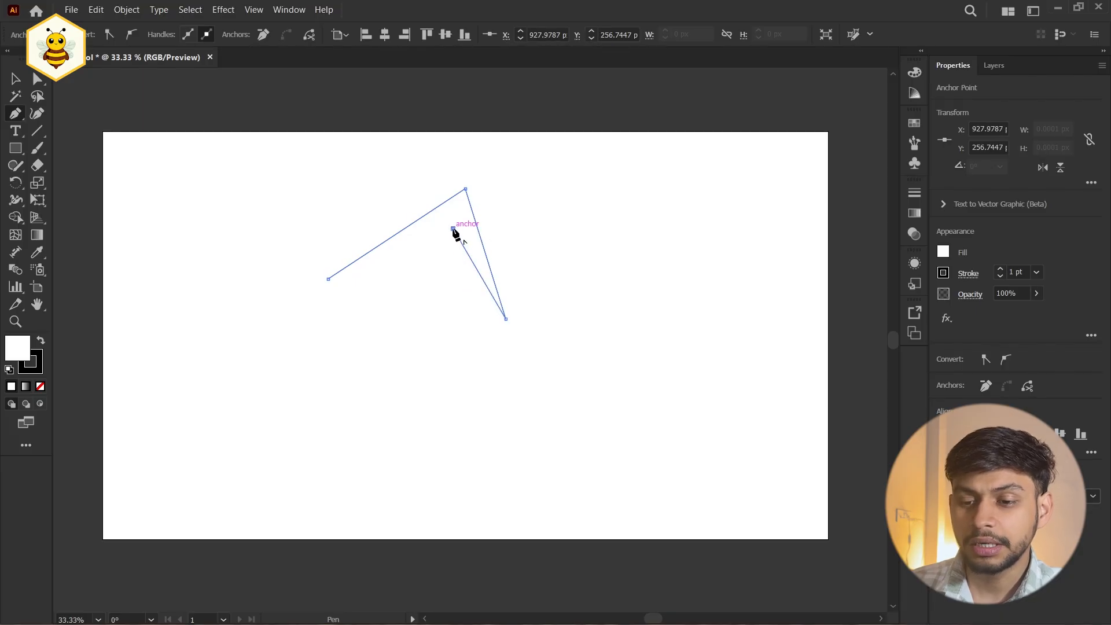
{"action": "left_click", "coordinate": [469, 338]}
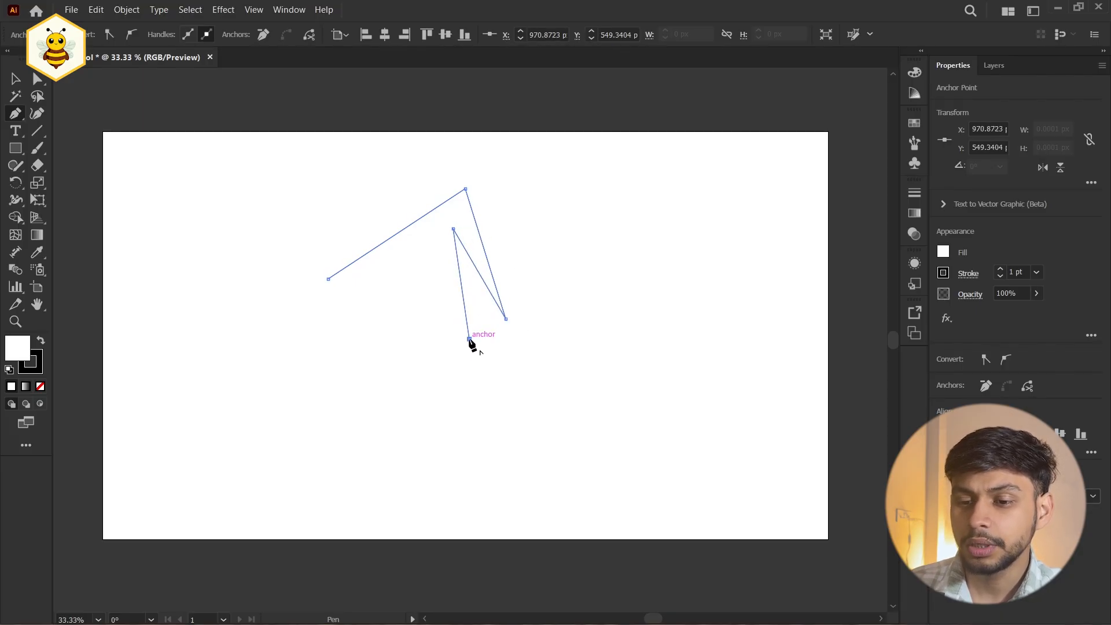
{"action": "left_click", "coordinate": [396, 242]}
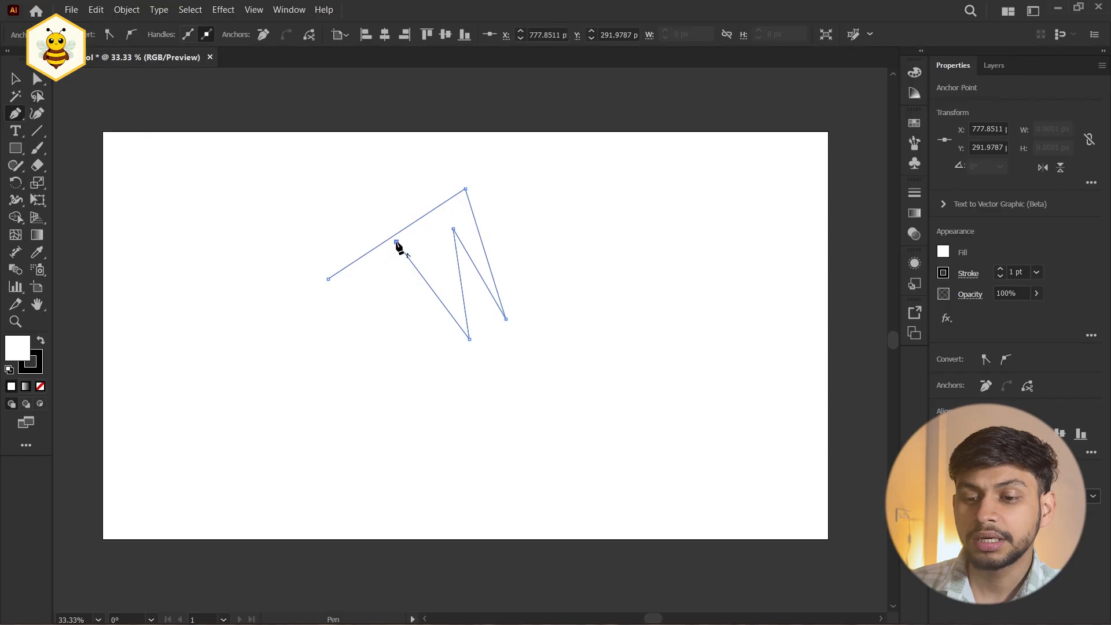
{"action": "left_click", "coordinate": [333, 285]}
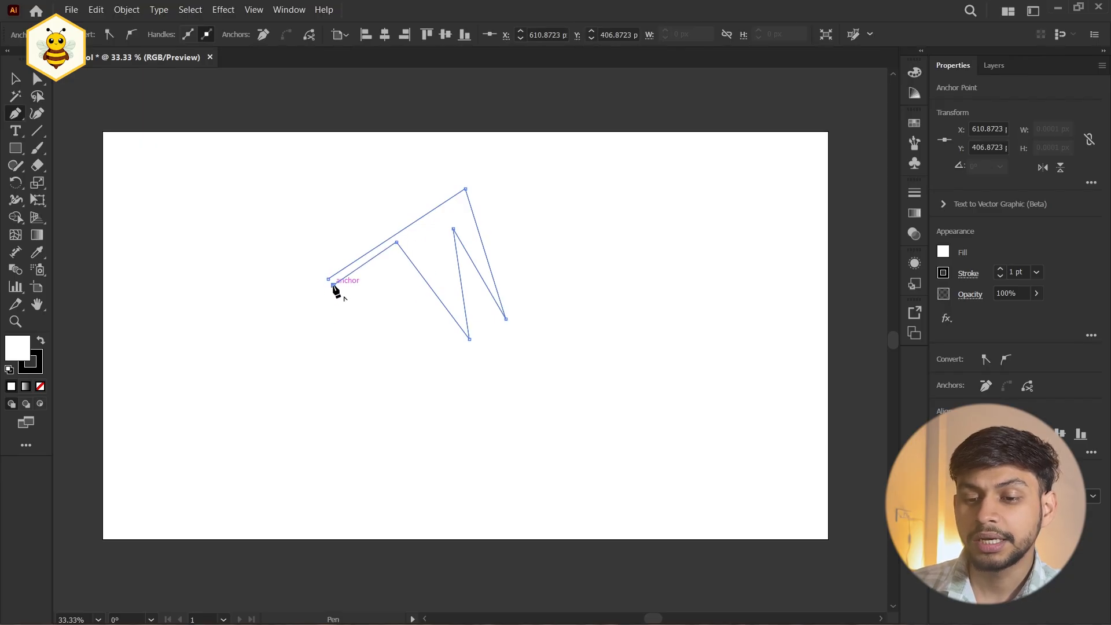
{"action": "left_click", "coordinate": [285, 375]}
{"action": "left_click", "coordinate": [165, 263]}
{"action": "left_click", "coordinate": [256, 168]}
{"action": "left_click", "coordinate": [254, 277]}
{"action": "left_click", "coordinate": [352, 157]}
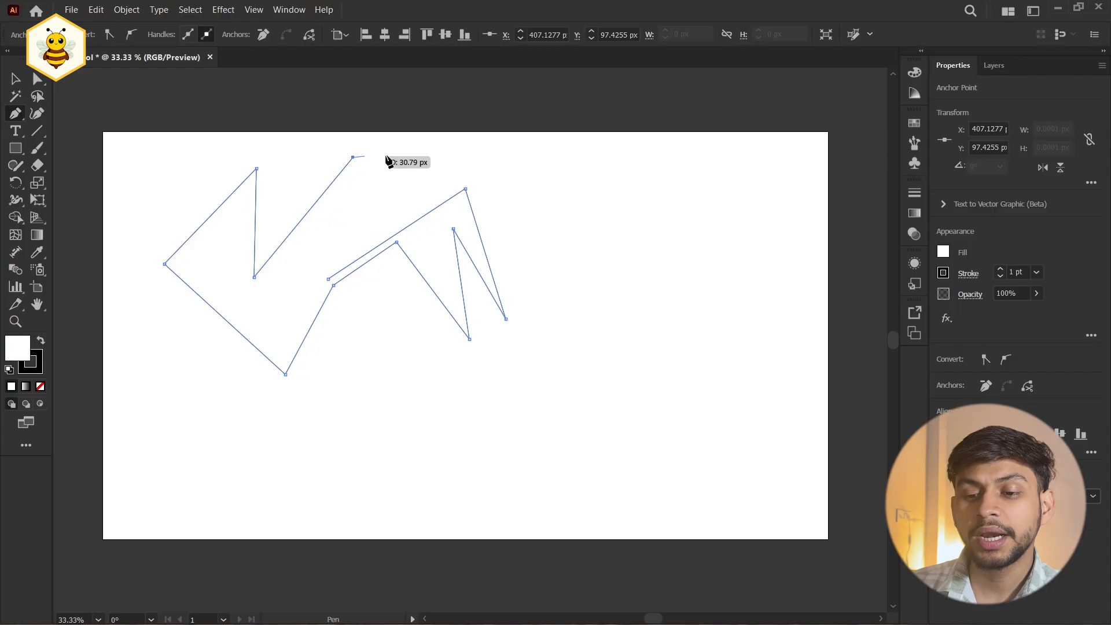
{"action": "left_click", "coordinate": [556, 160]}
{"action": "left_click", "coordinate": [613, 317]}
{"action": "left_click", "coordinate": [528, 208]}
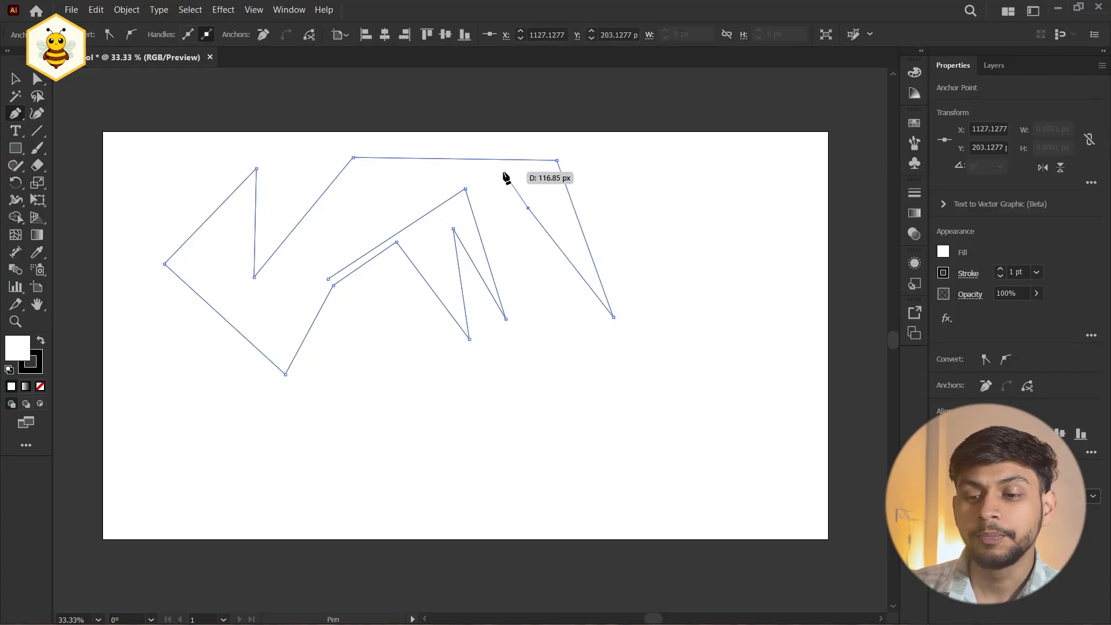
{"action": "left_click", "coordinate": [503, 172]}
{"action": "left_click", "coordinate": [403, 182]}
{"action": "left_click", "coordinate": [319, 245]}
{"action": "left_click", "coordinate": [288, 305]}
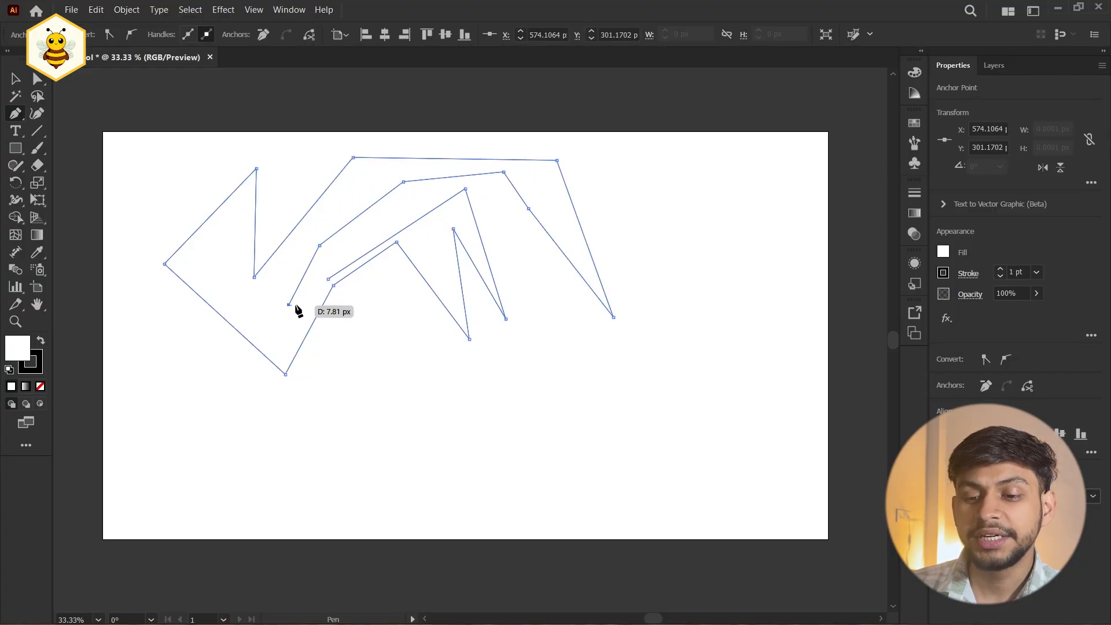
{"action": "left_click", "coordinate": [328, 281]}
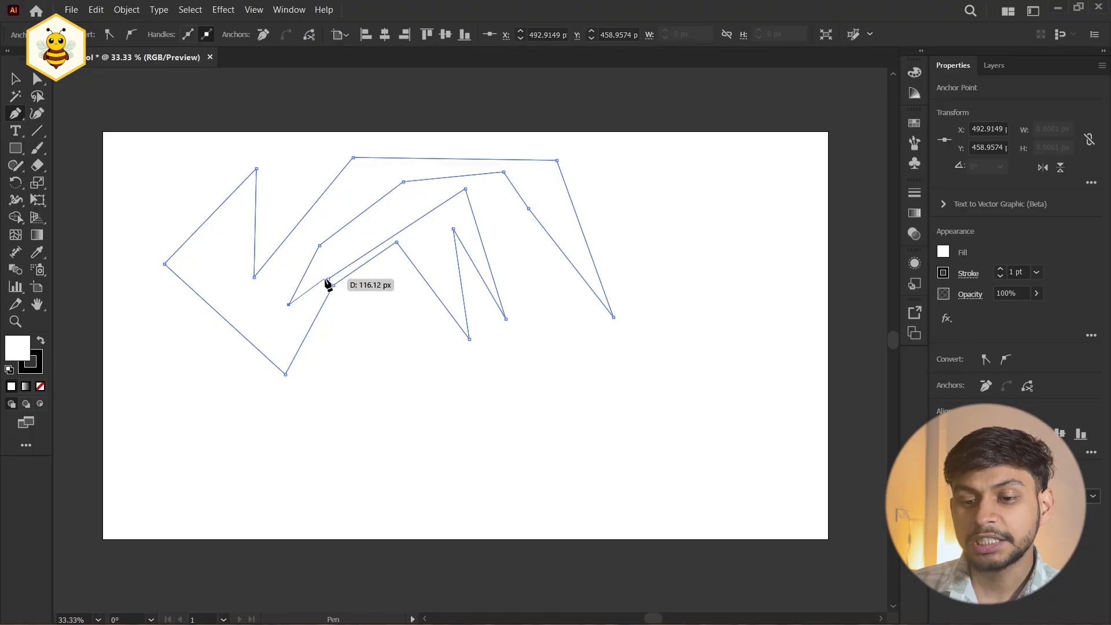
{"action": "left_click", "coordinate": [328, 279]}
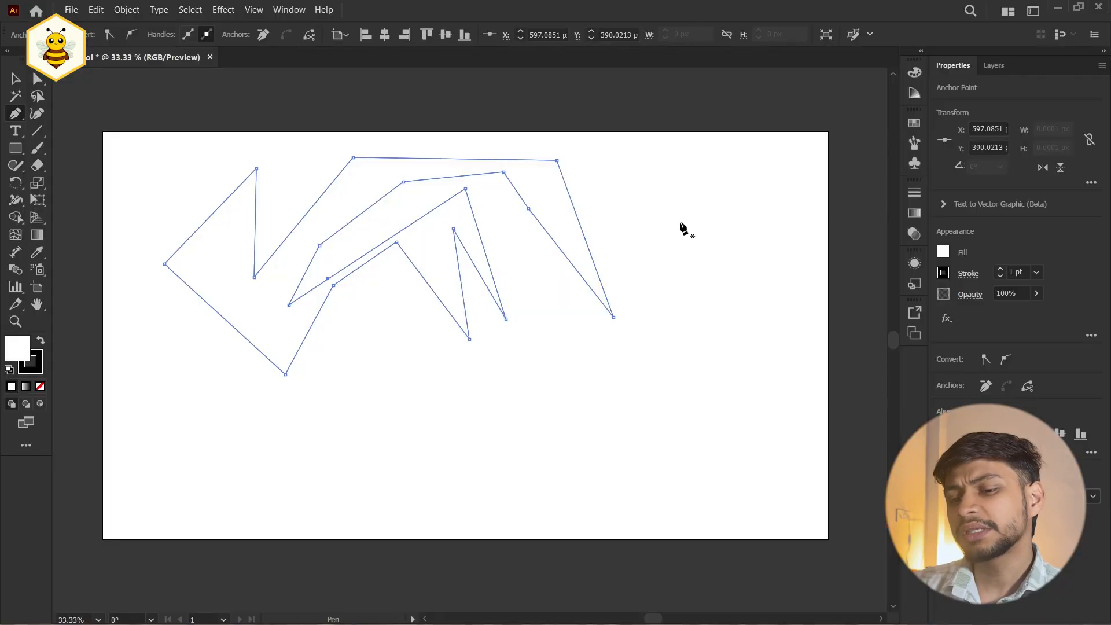
Draw a second closed straight-edged shape about 881 by 313 px with the Pen tool below and right of the zigzag shape
{"action": "left_click", "coordinate": [398, 449]}
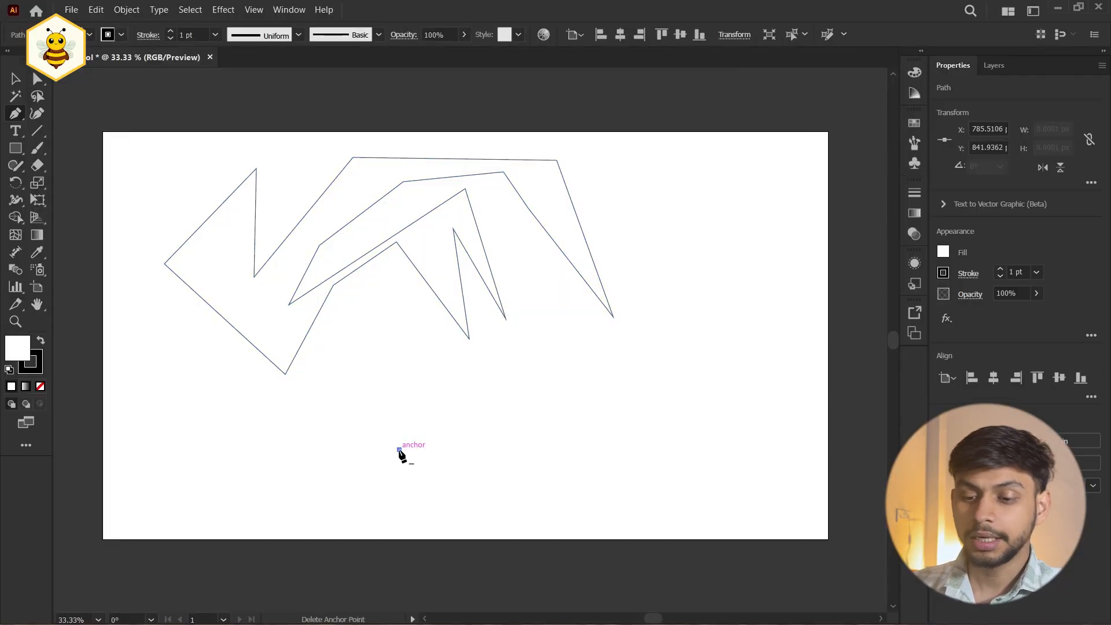
{"action": "left_click", "coordinate": [598, 367]}
{"action": "left_click", "coordinate": [732, 425]}
{"action": "left_click", "coordinate": [549, 479]}
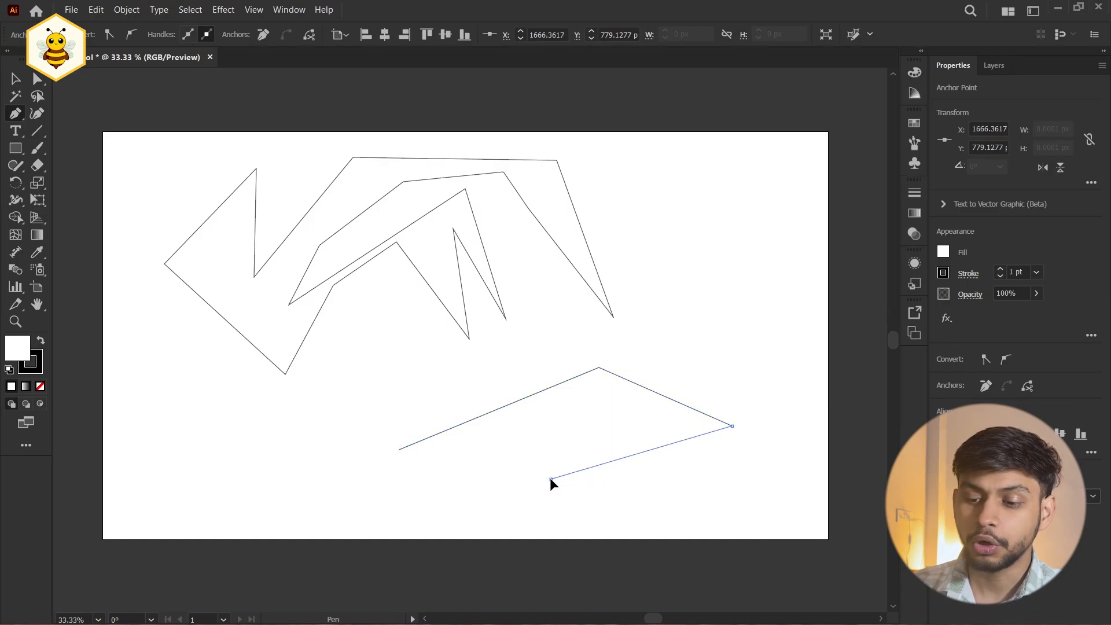
{"action": "left_click", "coordinate": [595, 401]}
{"action": "left_click", "coordinate": [646, 413]}
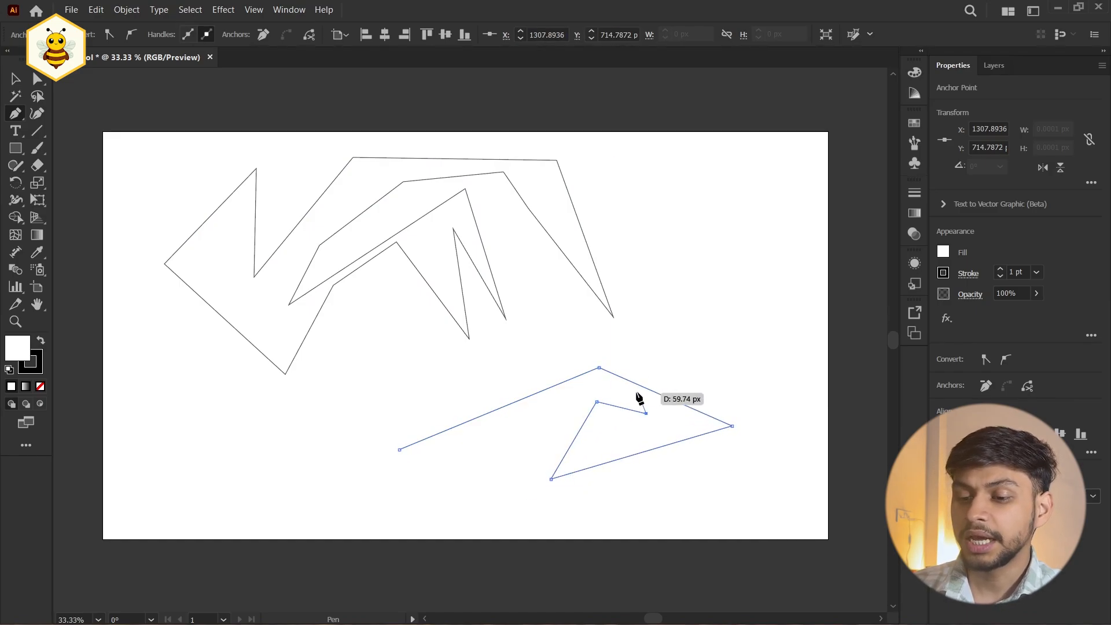
{"action": "left_click", "coordinate": [575, 386]}
{"action": "left_click", "coordinate": [517, 454]}
{"action": "left_click", "coordinate": [405, 485]}
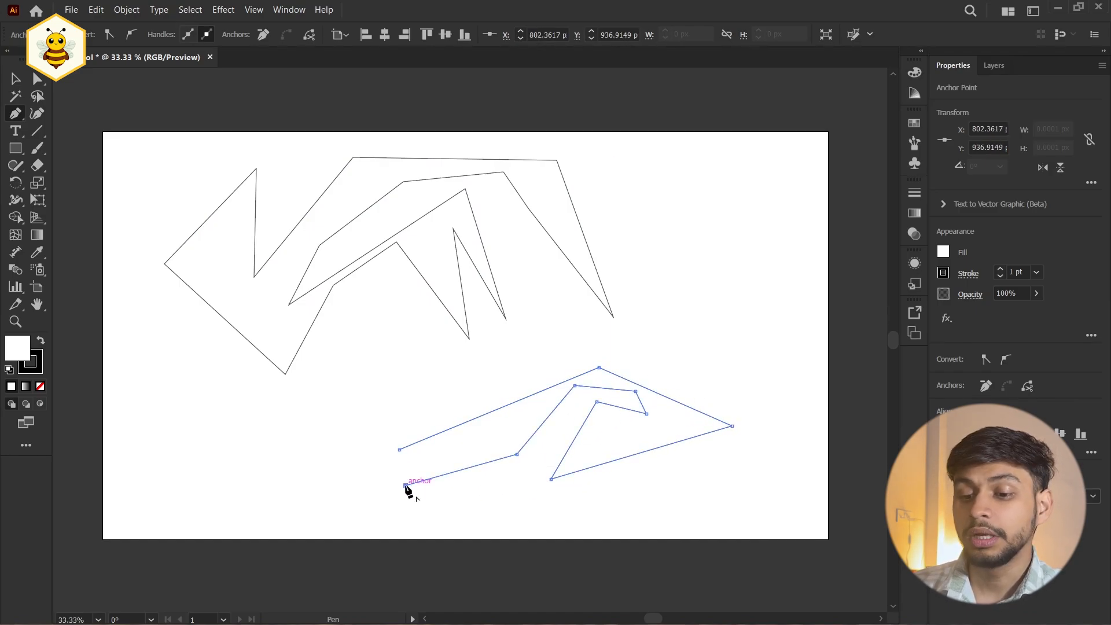
{"action": "left_click", "coordinate": [399, 450]}
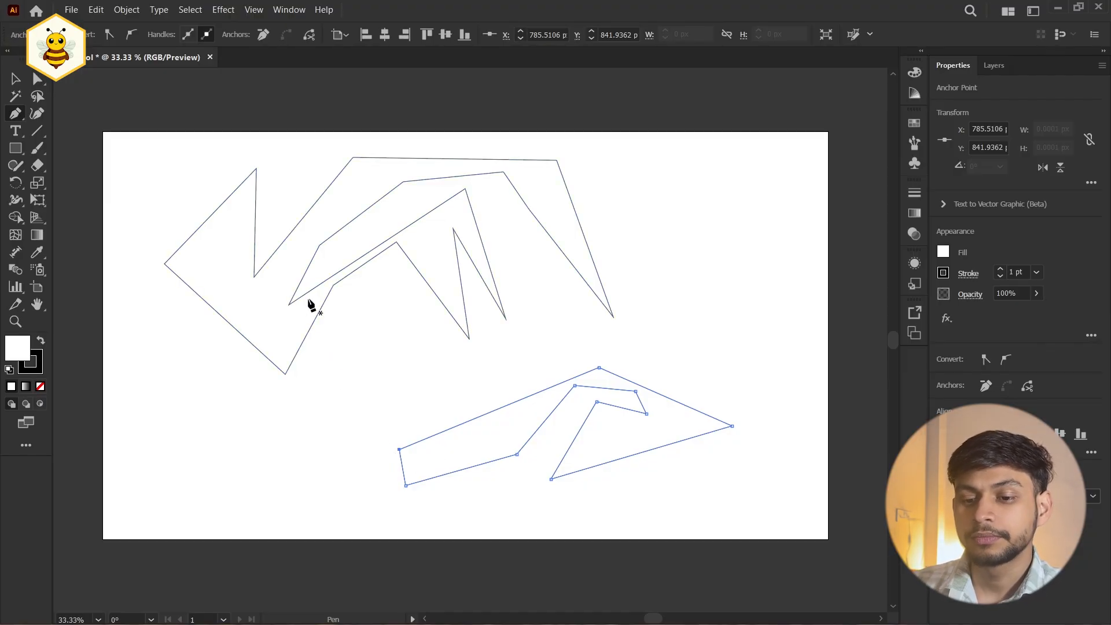
Select the smaller, lower closed shape and change its fill color to dark orange
{"action": "key", "text": "v"}
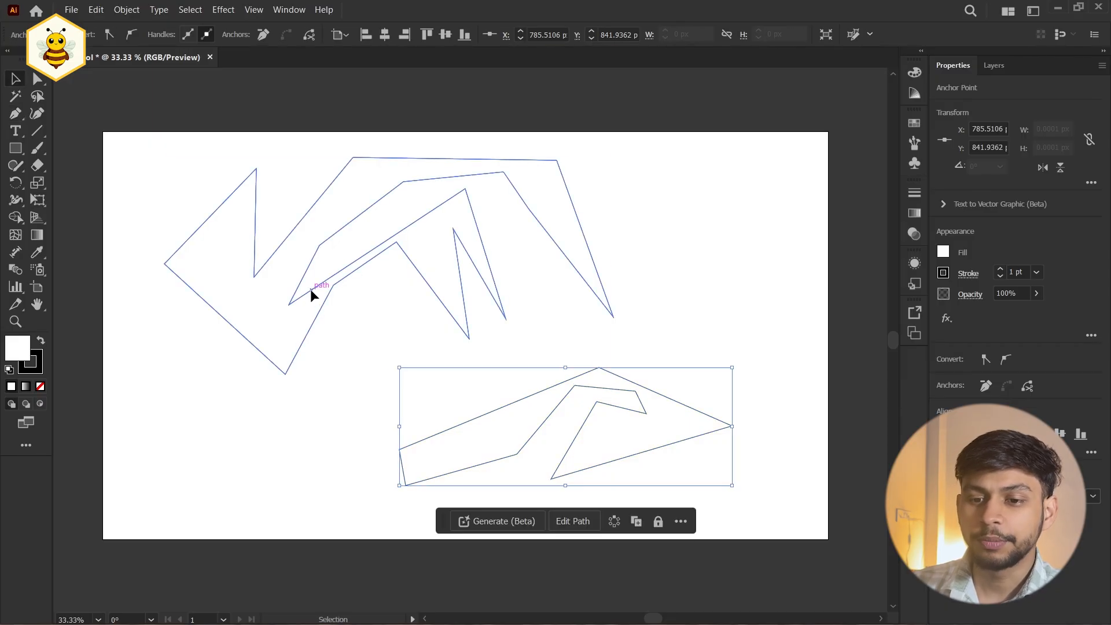
{"action": "left_click", "coordinate": [311, 294]}
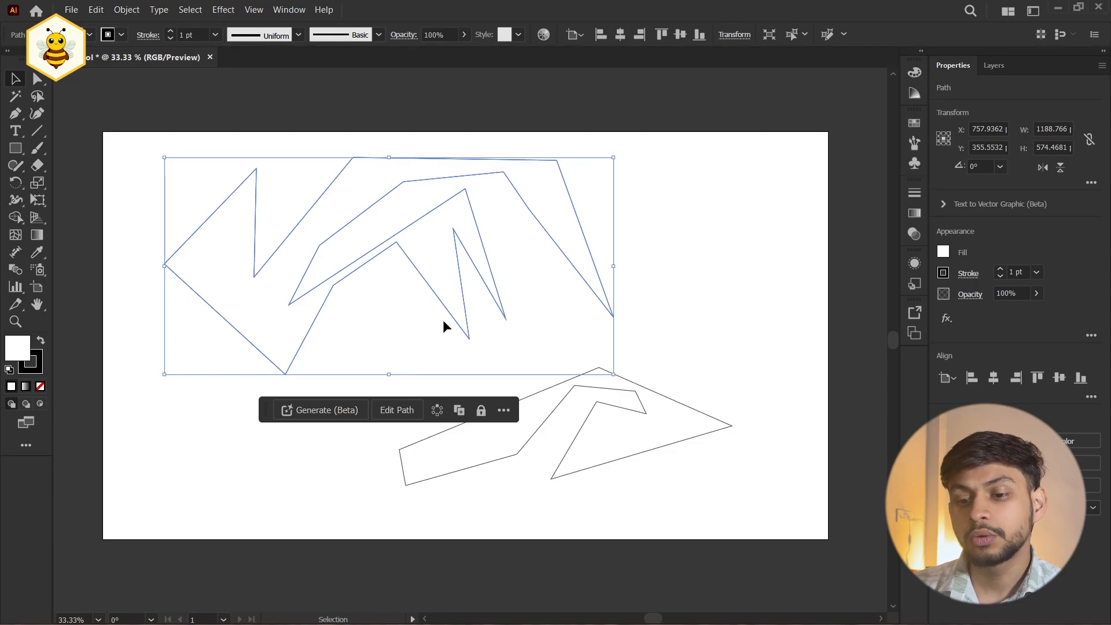
{"action": "left_click", "coordinate": [726, 277]}
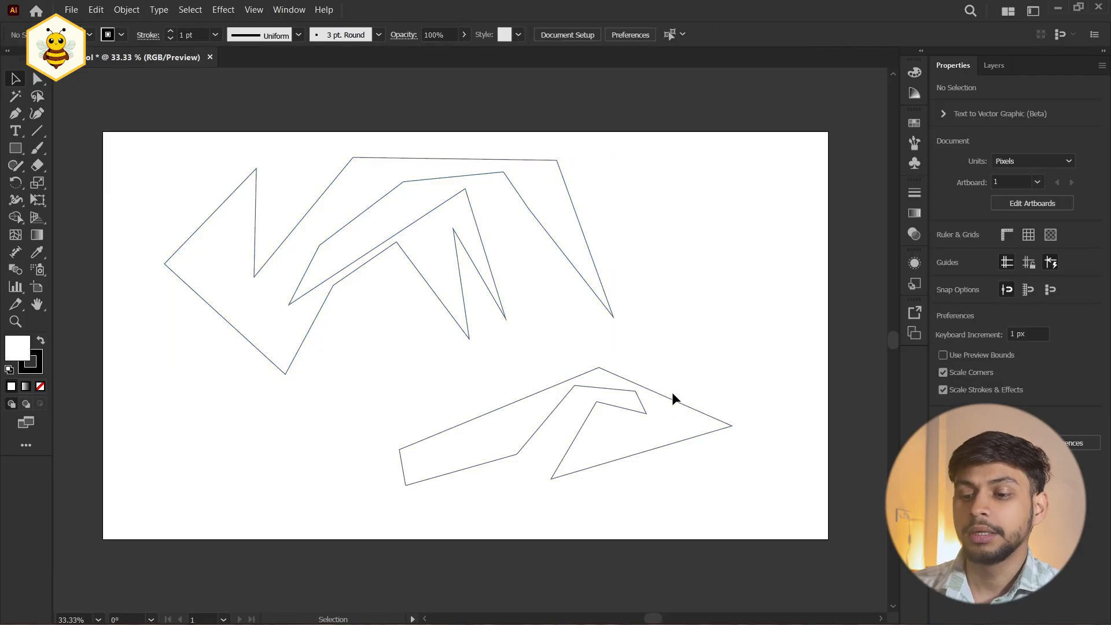
{"action": "left_click", "coordinate": [673, 399]}
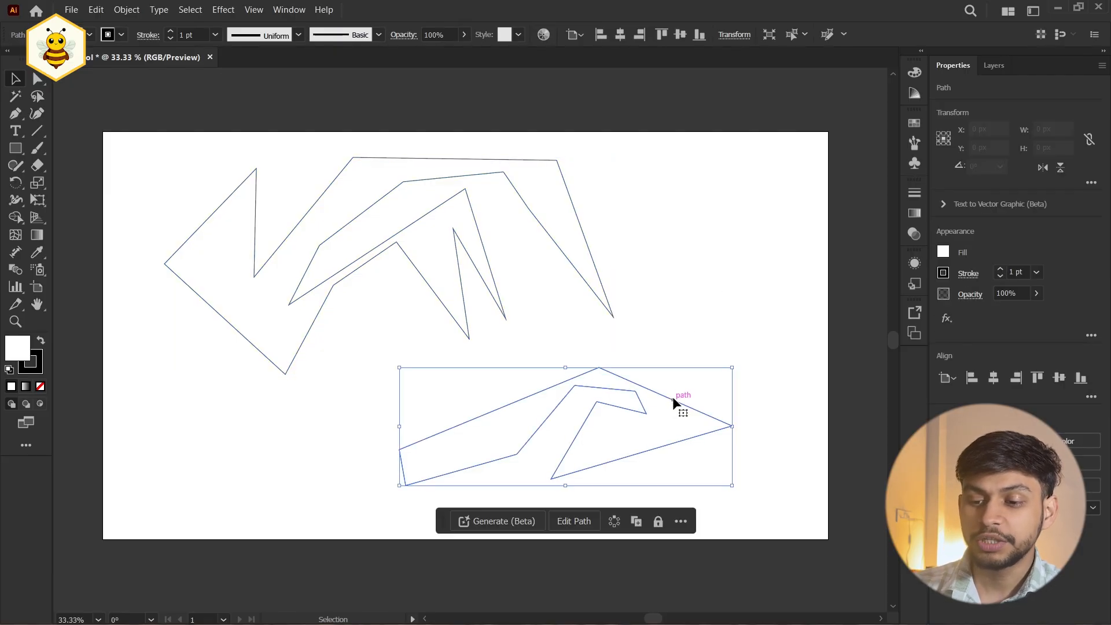
{"action": "double_click", "coordinate": [17, 349]}
{"action": "type", "text": "D15907"}
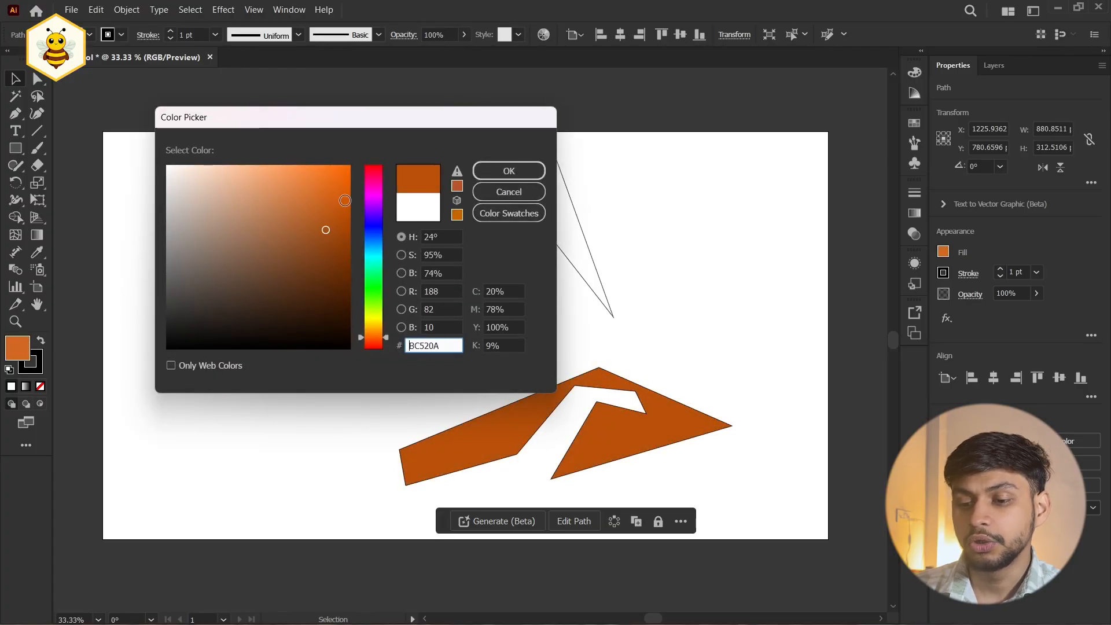
{"action": "left_click", "coordinate": [501, 170]}
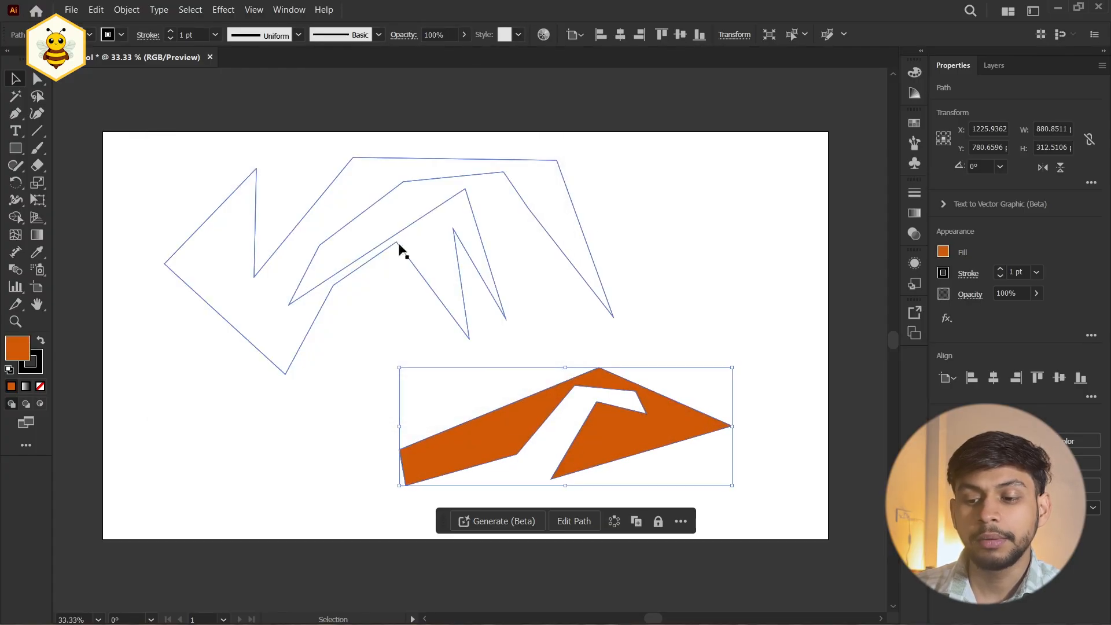
Delete the orange shape and the remaining zigzag outline from the artboard
{"action": "left_click", "coordinate": [821, 245]}
{"action": "left_click_drag", "start_coordinate": [625, 456], "coordinate": [621, 435]}
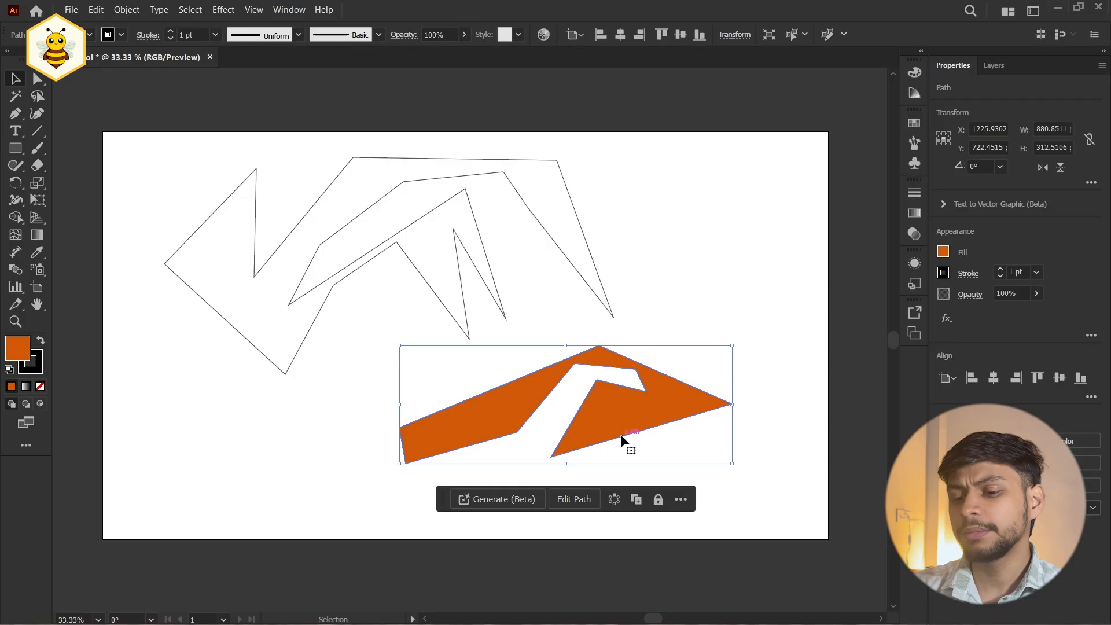
{"action": "key", "text": "Delete"}
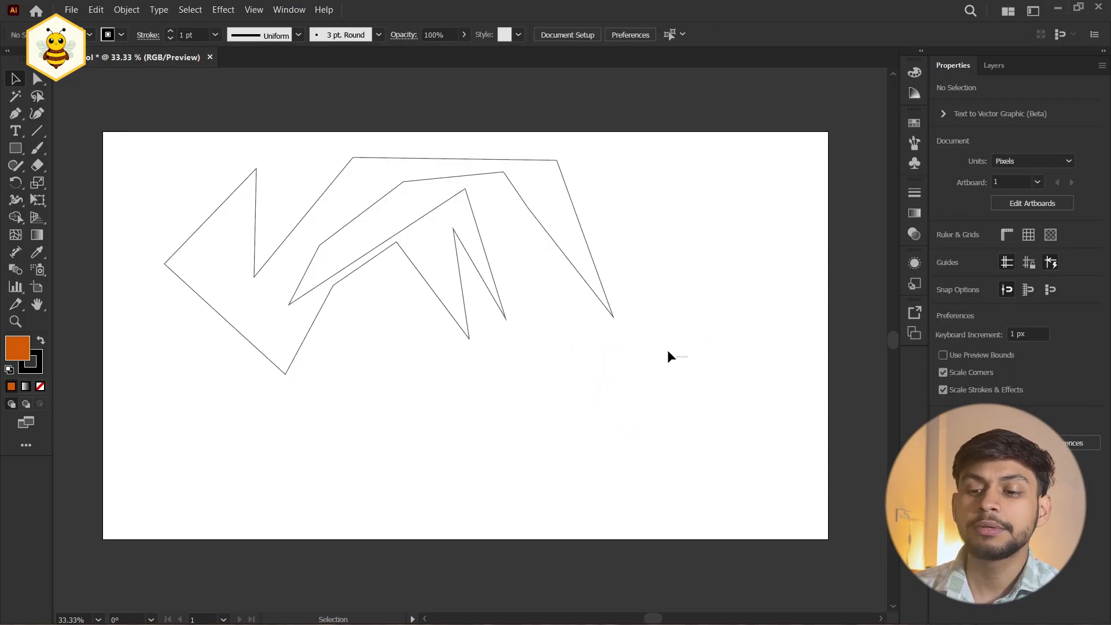
{"action": "left_click_drag", "start_coordinate": [667, 352], "coordinate": [286, 154]}
{"action": "key", "text": "Delete"}
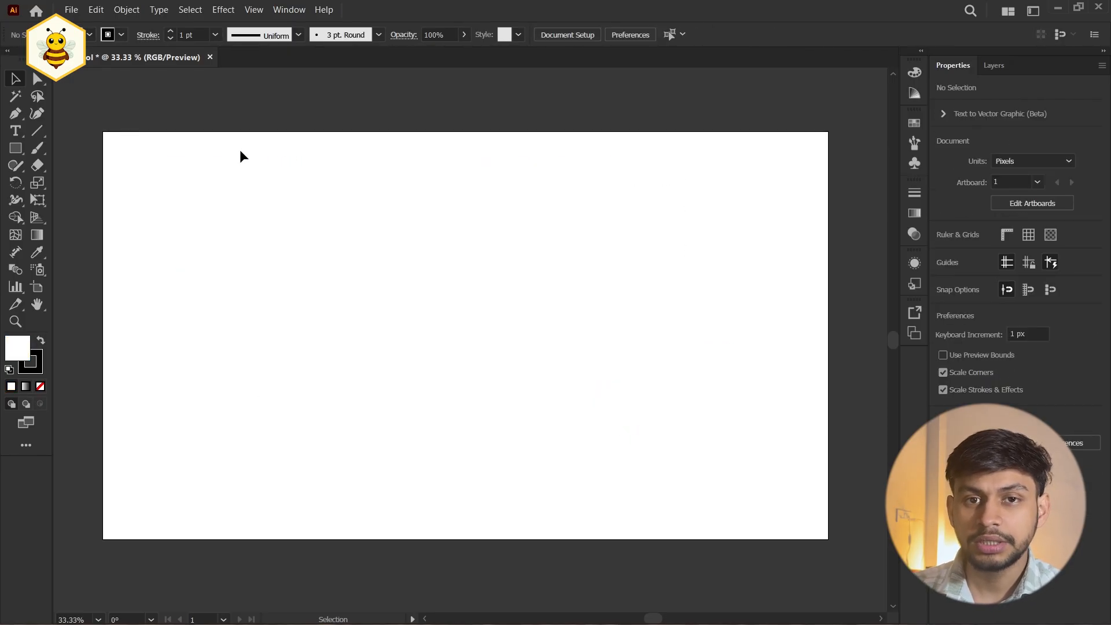
Draw a straight horizontal segment about 740 px long with the Pen tool and undo its end point, keeping the start anchor
{"action": "left_click", "coordinate": [16, 113]}
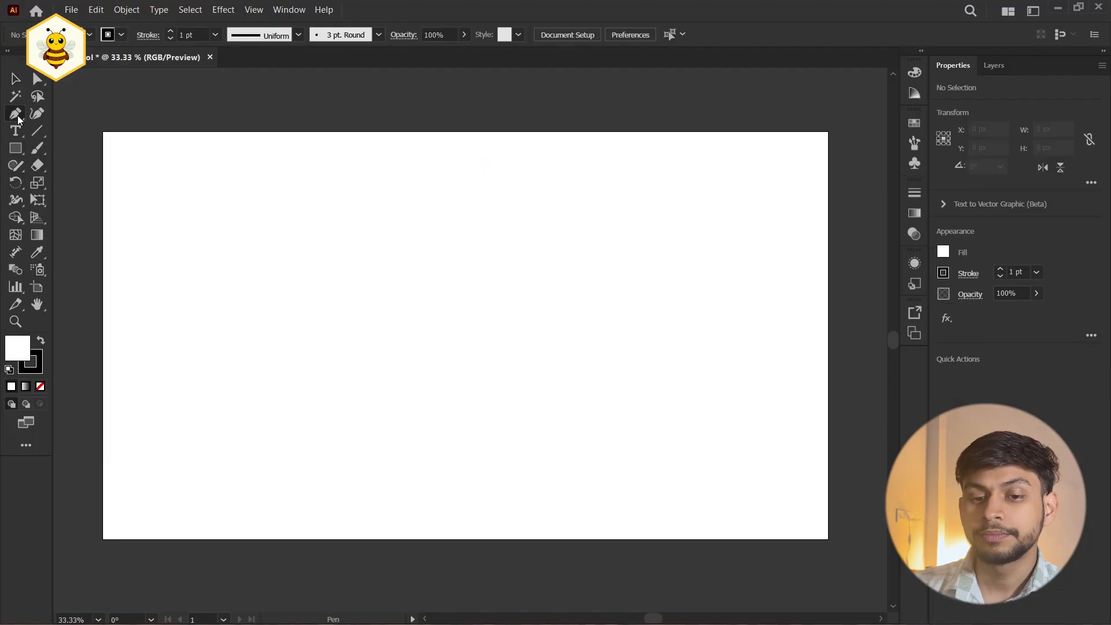
{"action": "left_click_drag", "start_coordinate": [291, 272], "coordinate": [572, 278]}
{"action": "left_click", "coordinate": [571, 274]}
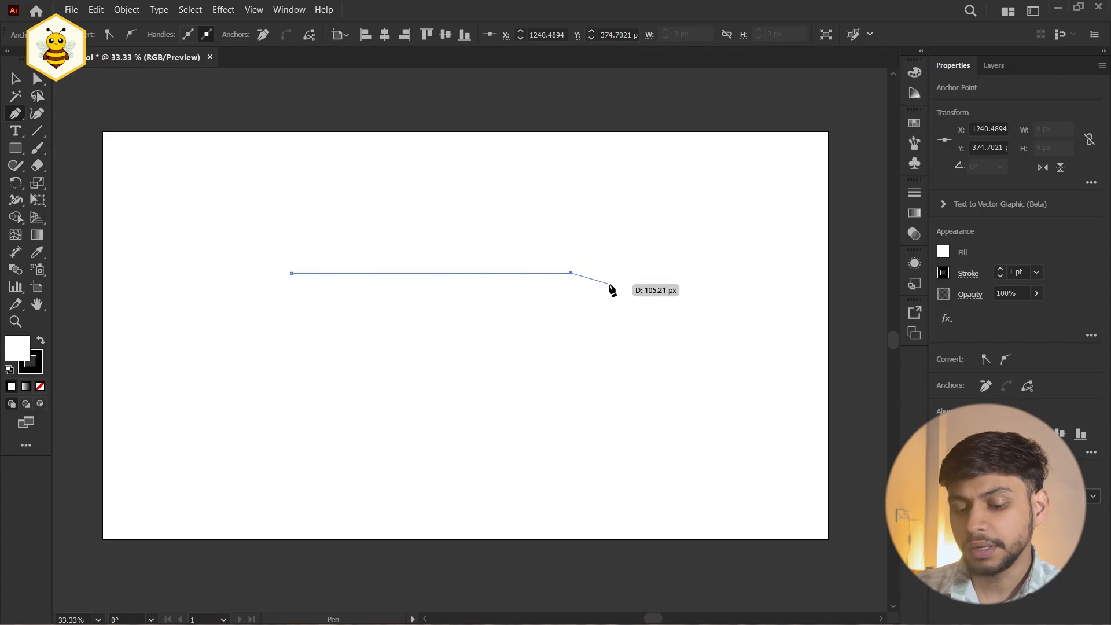
{"action": "key", "text": "ctrl+z"}
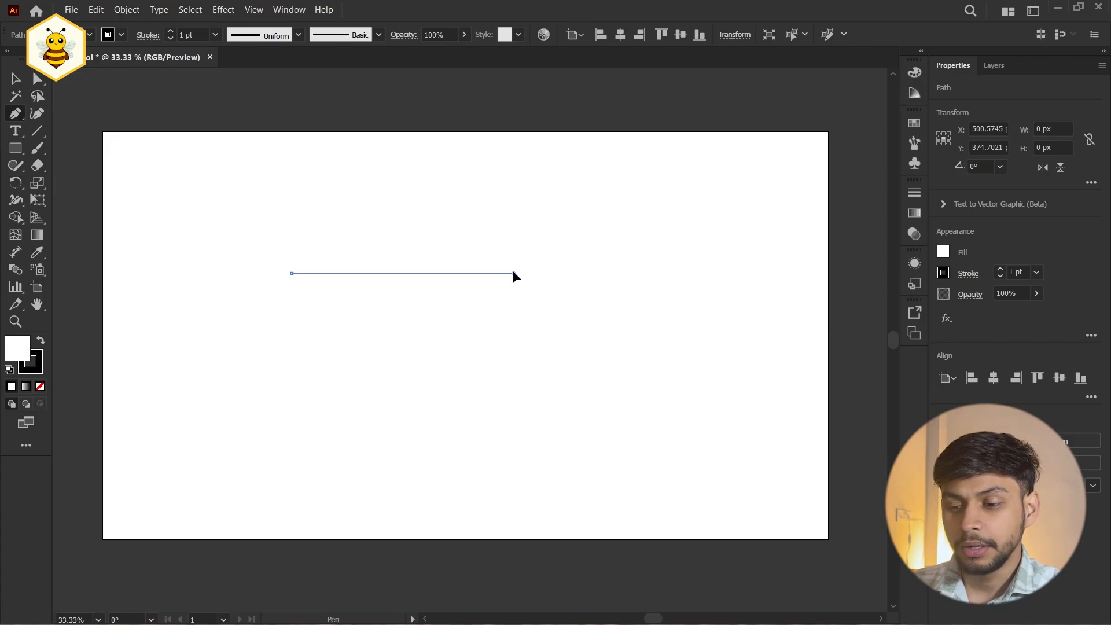
Draw an upward-arched curve to an anchor about 587 px right of the start and remove that anchor's outgoing handle
{"action": "left_click_drag", "start_coordinate": [513, 272], "coordinate": [623, 473]}
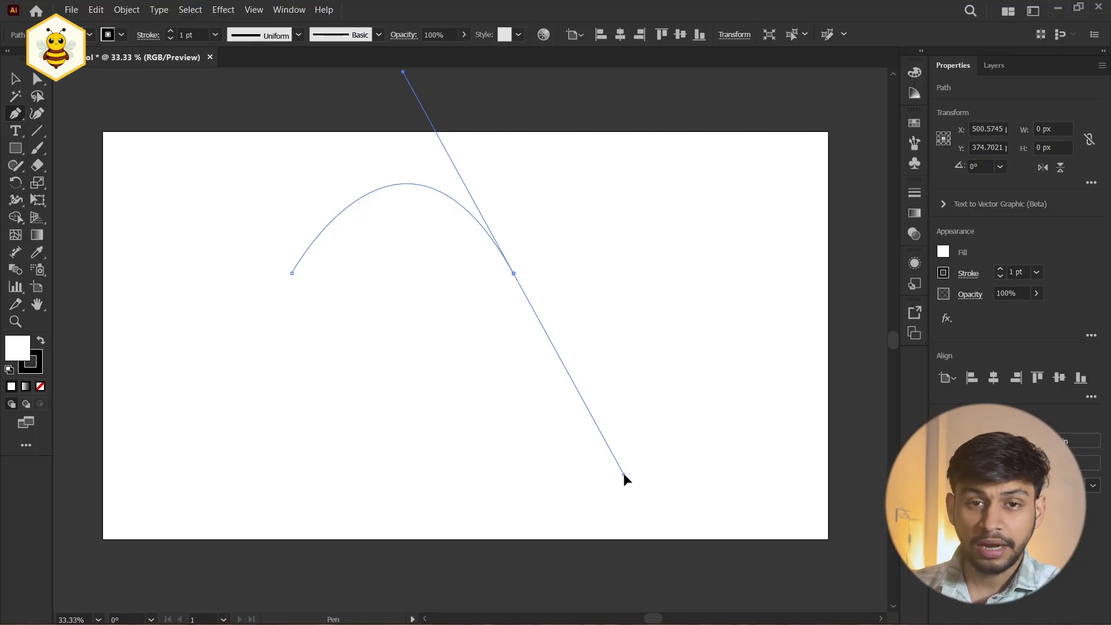
{"action": "left_click_drag", "start_coordinate": [623, 473], "coordinate": [634, 386]}
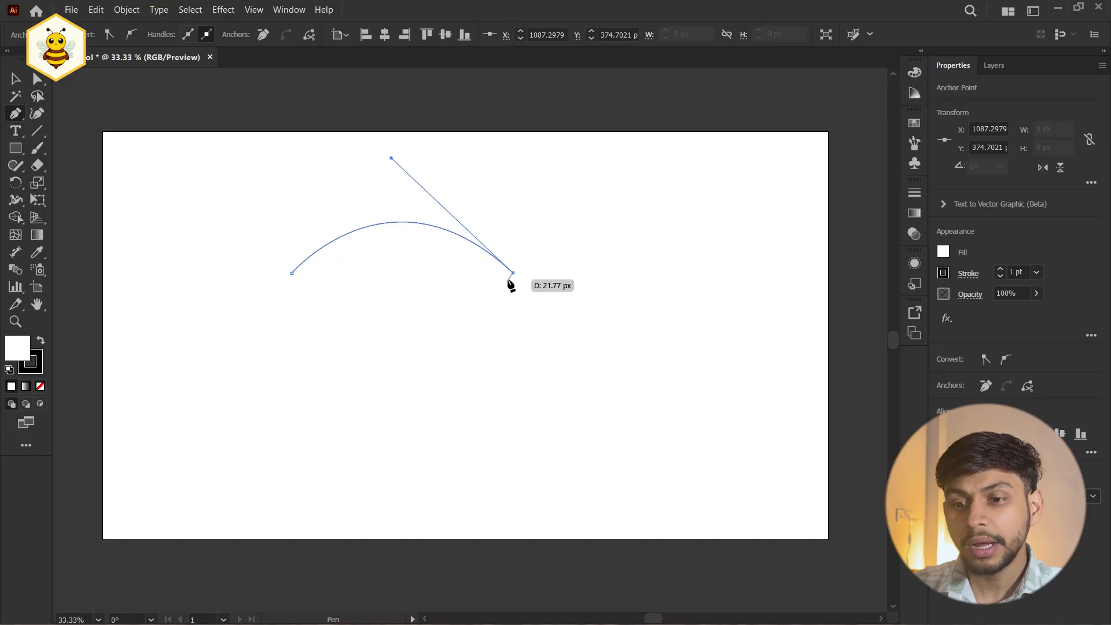
{"action": "left_click_drag", "start_coordinate": [511, 275], "coordinate": [384, 168]}
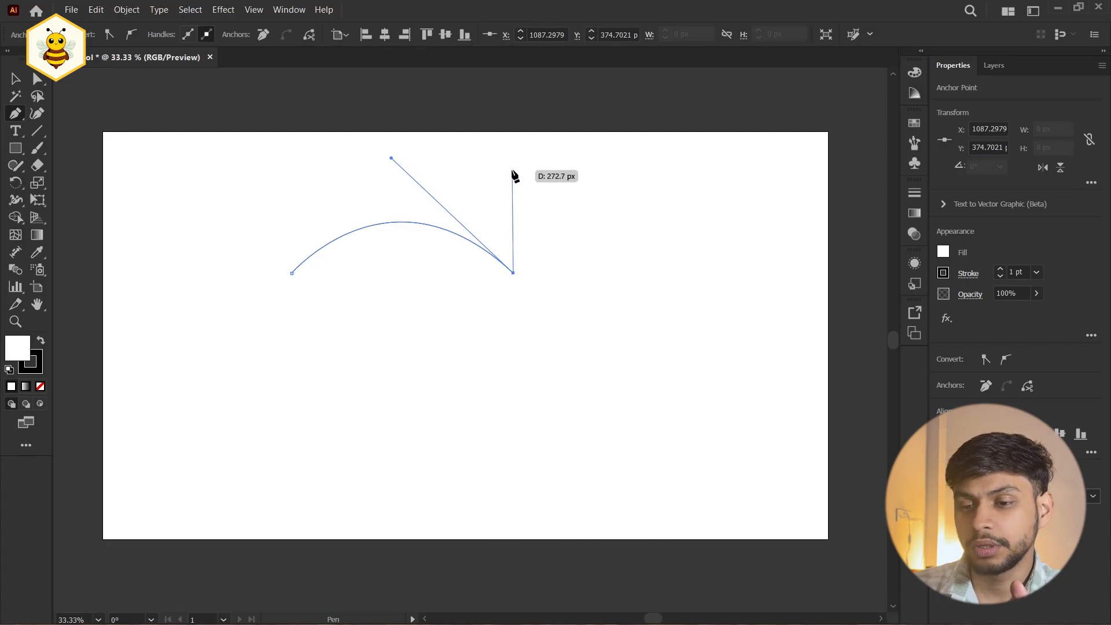
Continue the path with a vertical straight segment about 273 px upward and a small arched curve about 130 px wide to its right
{"action": "left_click", "coordinate": [513, 170]}
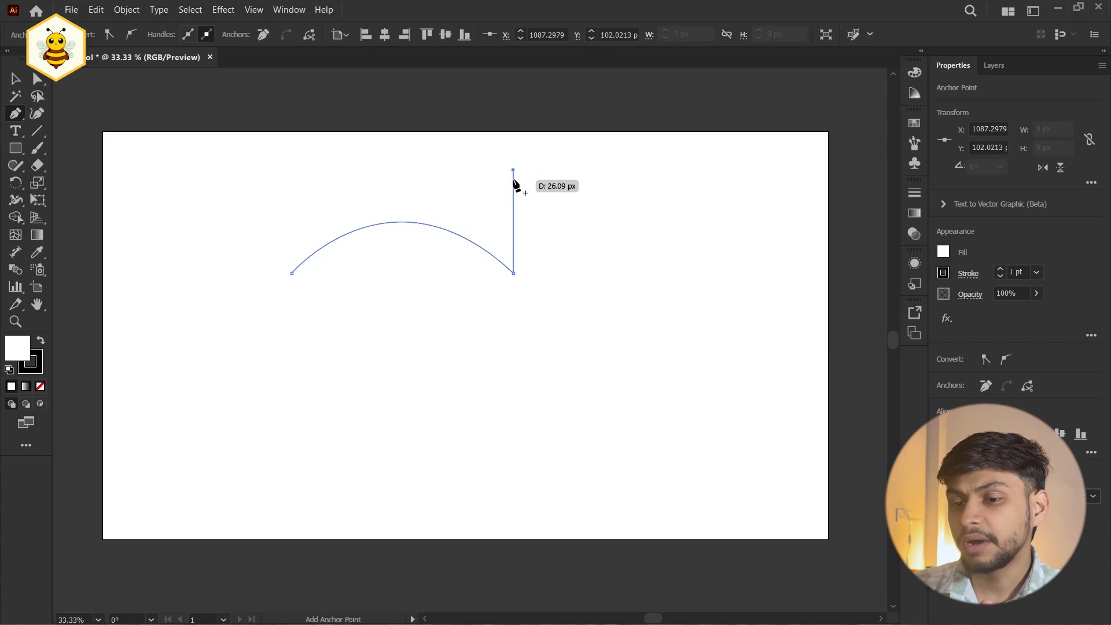
{"action": "left_click", "coordinate": [563, 176]}
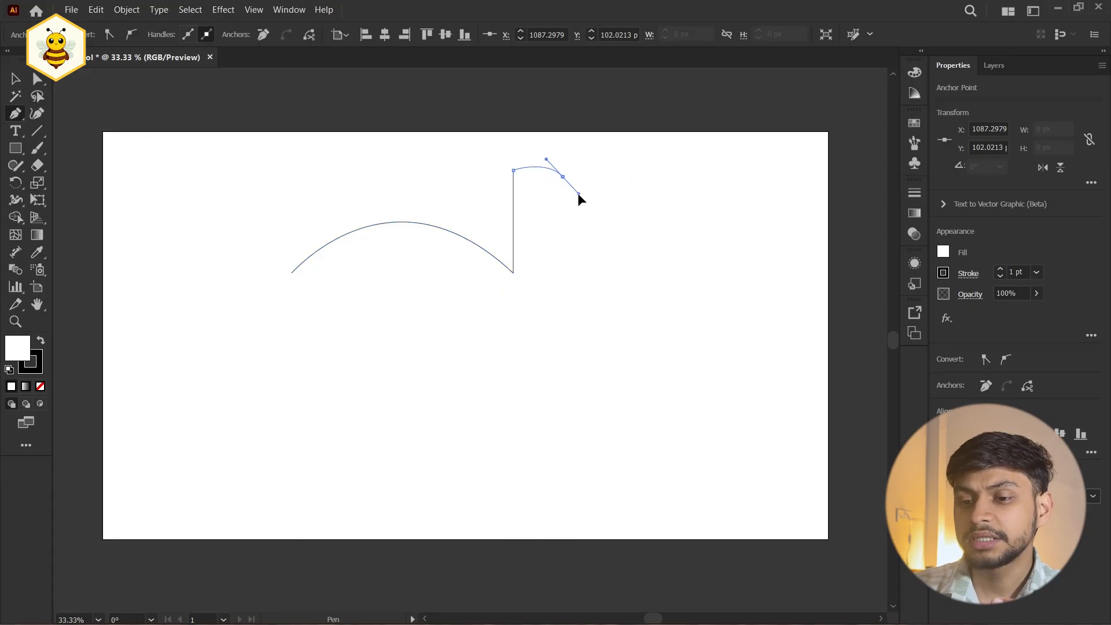
{"action": "left_click_drag", "start_coordinate": [591, 209], "coordinate": [586, 222]}
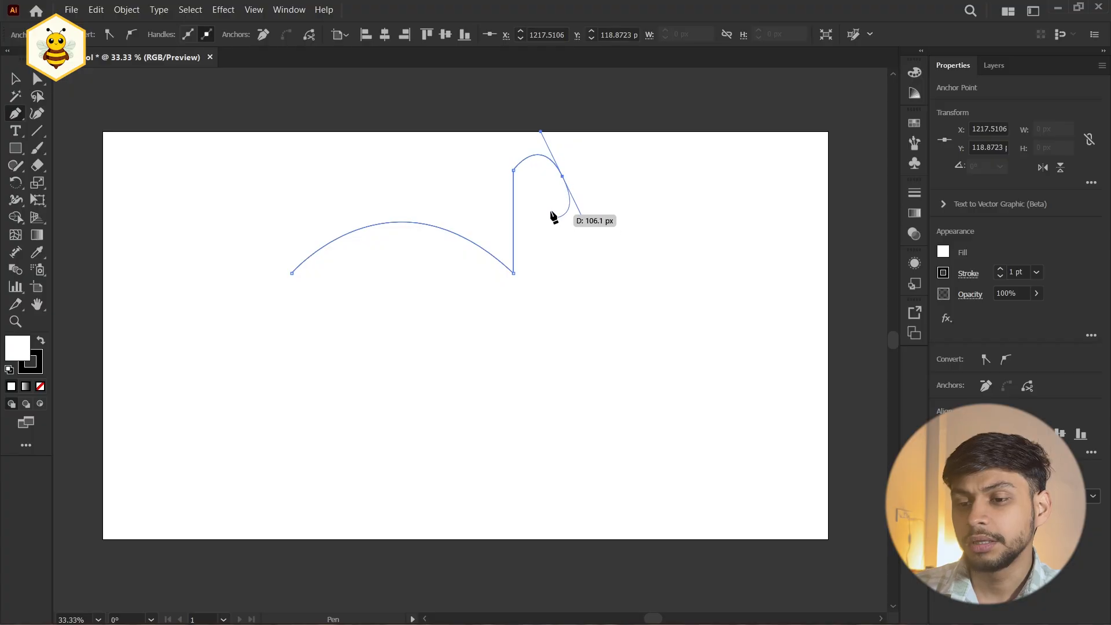
Finish the head with a curved underside and draw the front leg, about 523 px down and 167 px back up, with a 90 px wide rounded foot
{"action": "left_click", "coordinate": [530, 198]}
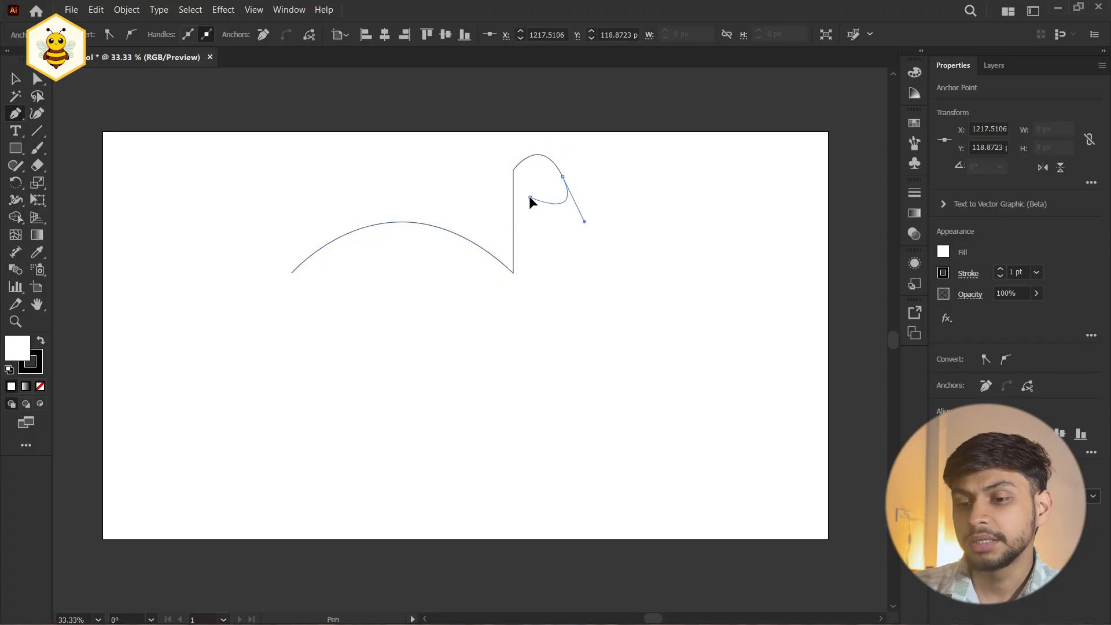
{"action": "left_click", "coordinate": [530, 395]}
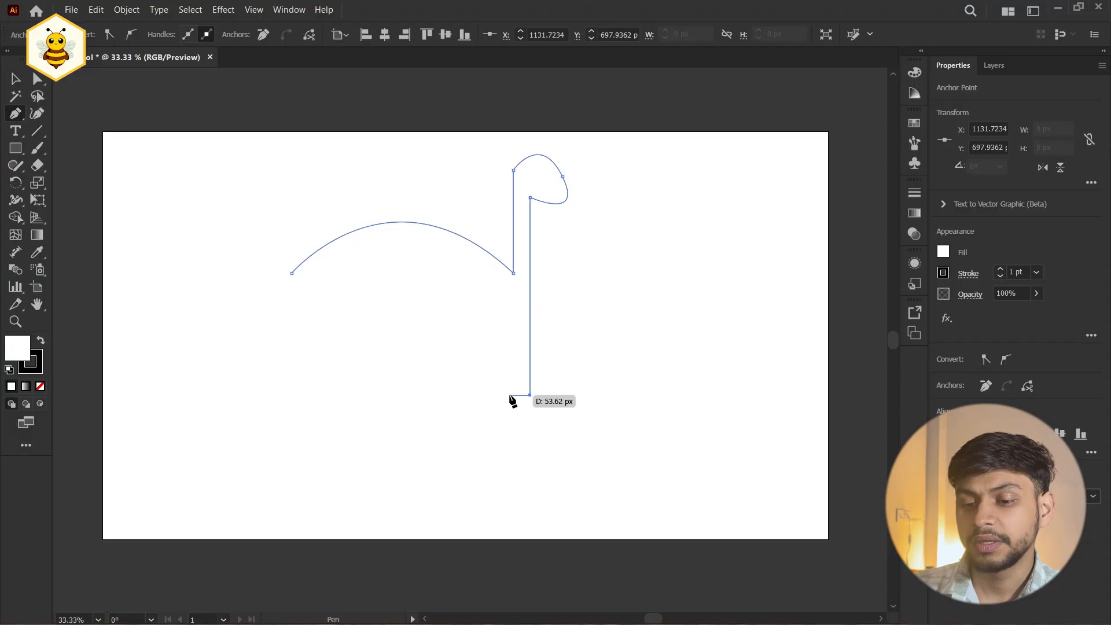
{"action": "left_click_drag", "start_coordinate": [496, 397], "coordinate": [478, 376]}
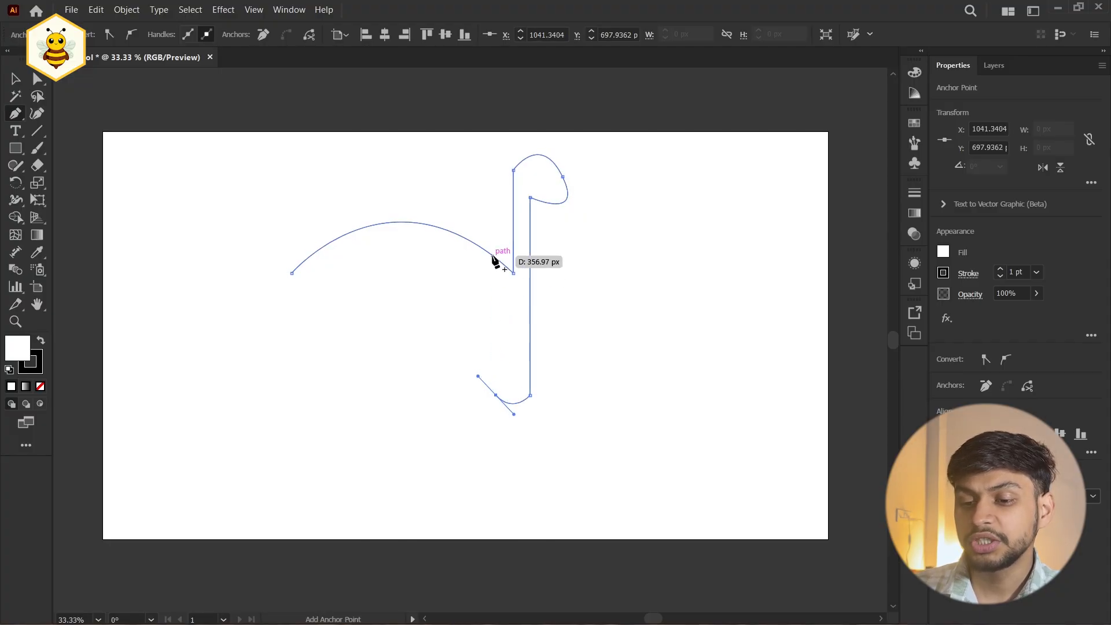
{"action": "left_click", "coordinate": [496, 395]}
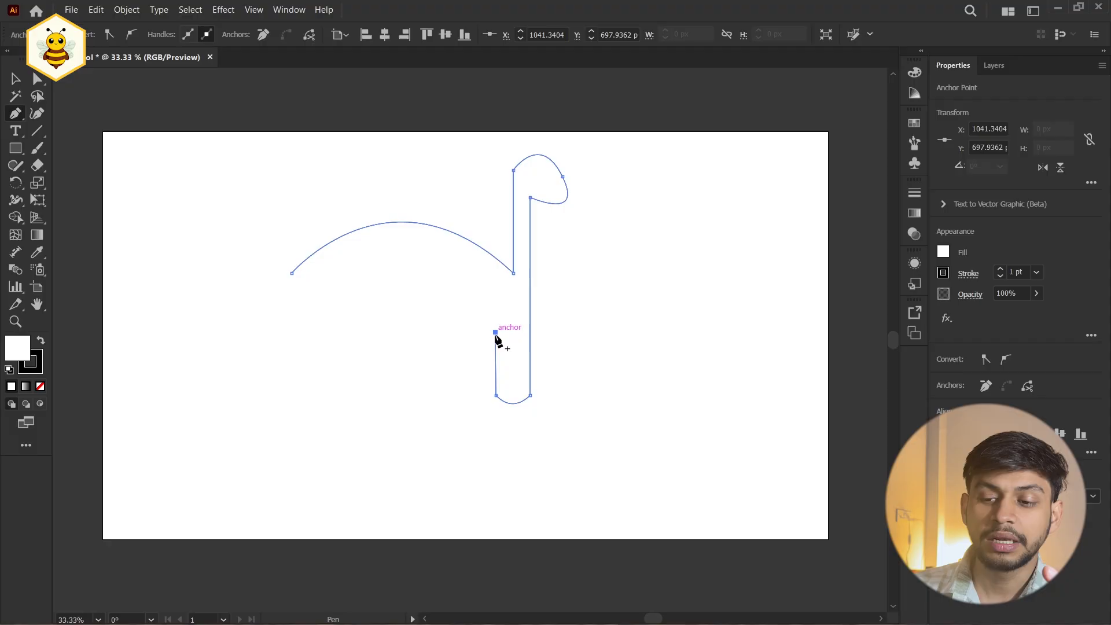
{"action": "left_click", "coordinate": [494, 332]}
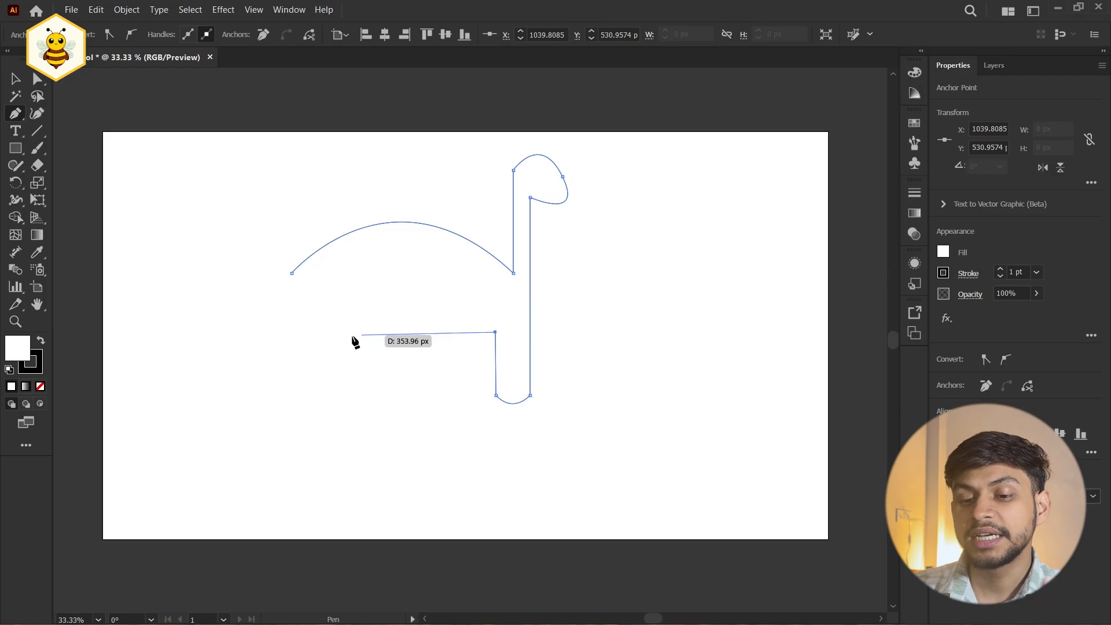
Draw a downward-bowed belly curve about 421 px wide and a rear leg about 150 px tall with a rounded foot about 90 px wide
{"action": "left_click_drag", "start_coordinate": [336, 336], "coordinate": [269, 314]}
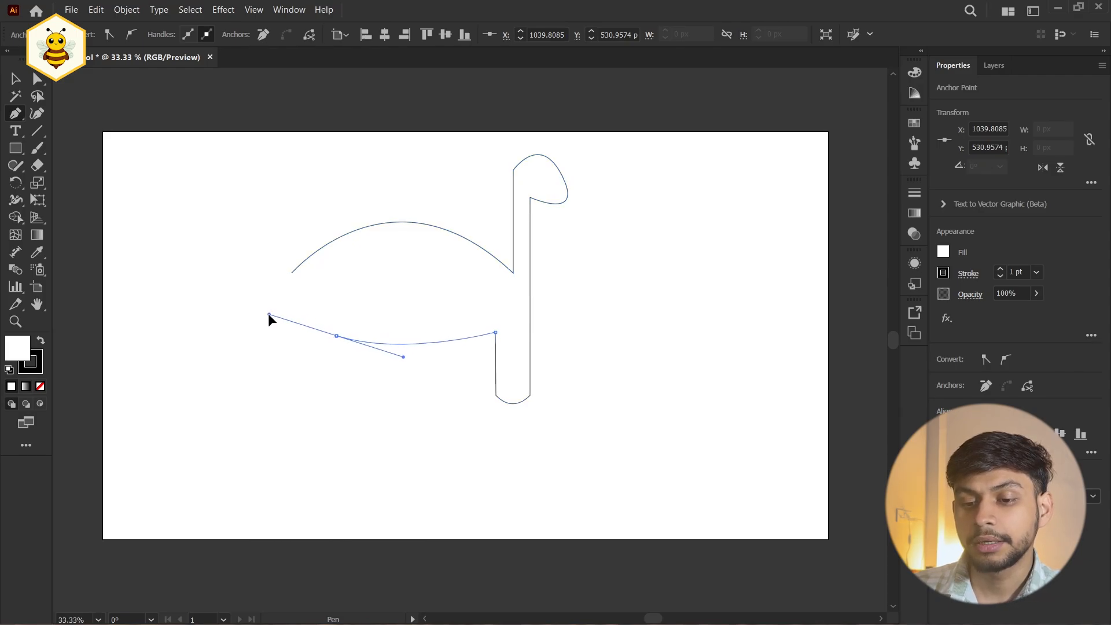
{"action": "left_click", "coordinate": [336, 335]}
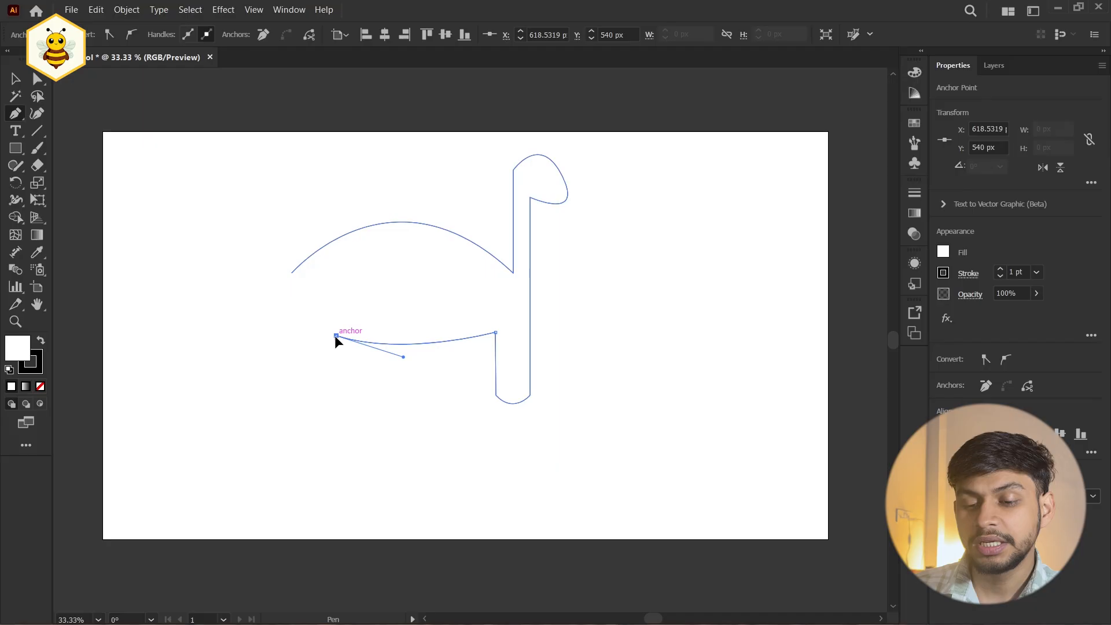
{"action": "left_click", "coordinate": [335, 392]}
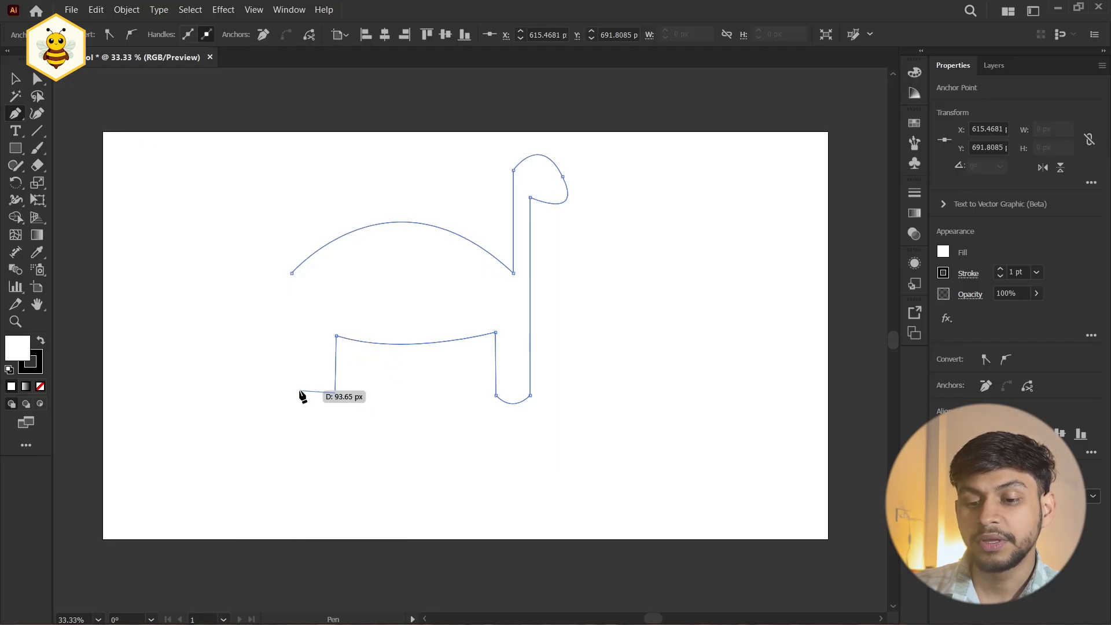
{"action": "left_click_drag", "start_coordinate": [300, 392], "coordinate": [284, 369]}
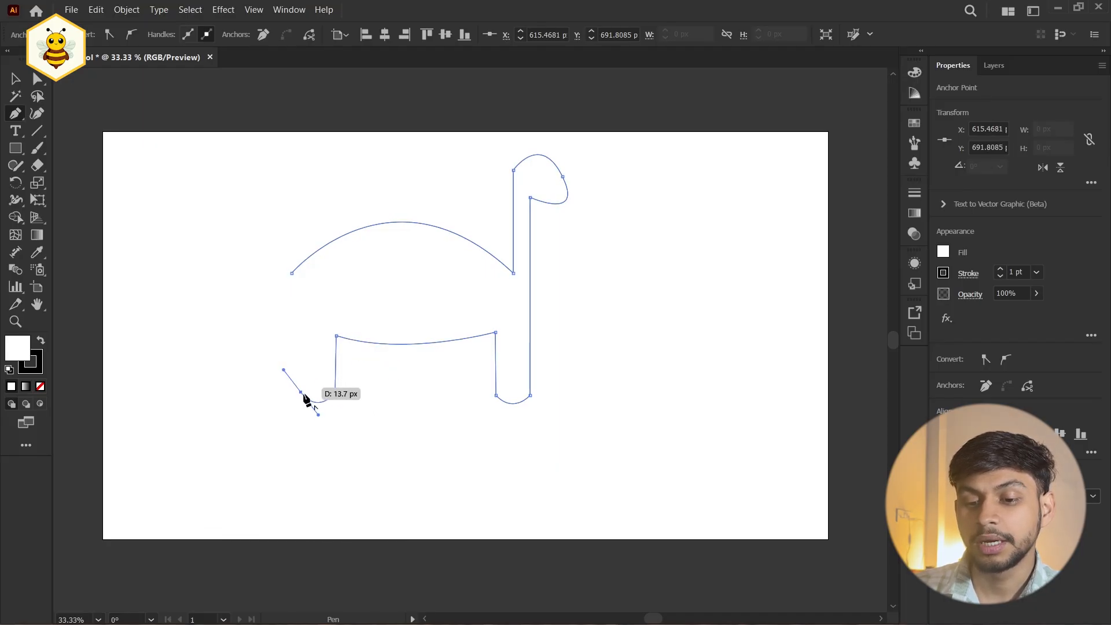
{"action": "left_click", "coordinate": [300, 392]}
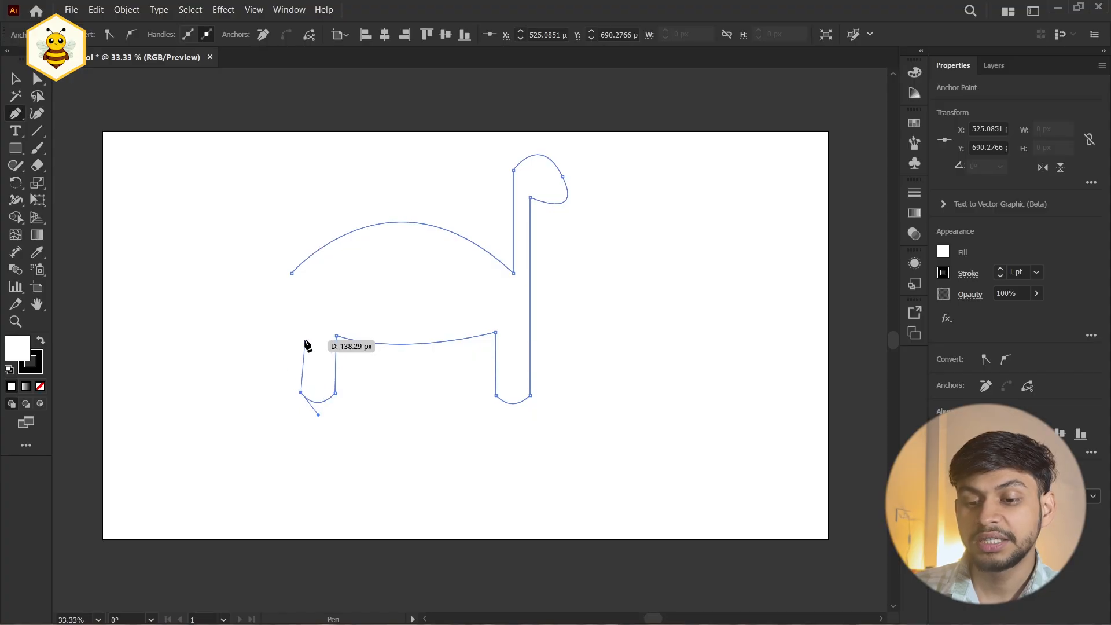
{"action": "left_click", "coordinate": [301, 335]}
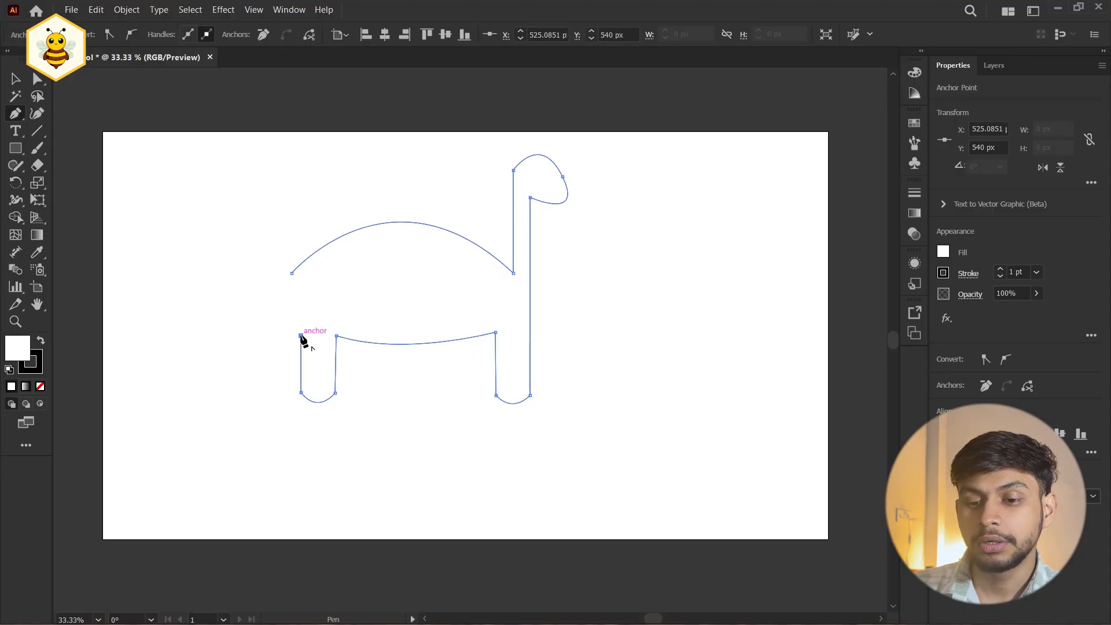
Draw a pointed tail with its tip about 144 px left of and 77 px below the rear leg's top, and close the path at the start anchor
{"action": "left_click_drag", "start_coordinate": [246, 364], "coordinate": [242, 370]}
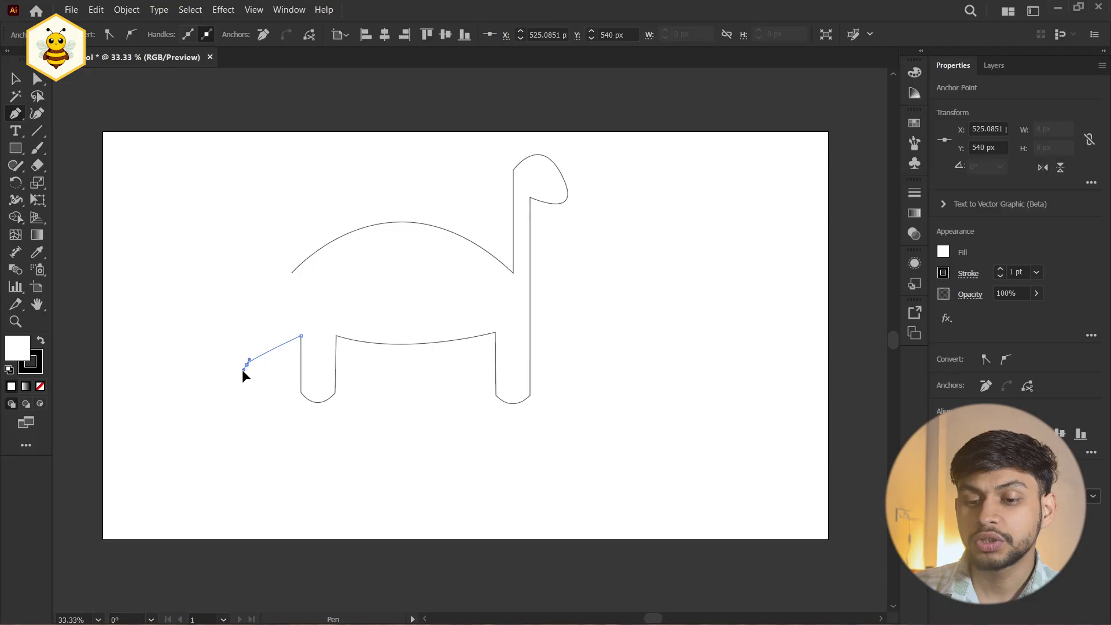
{"action": "left_click_drag", "start_coordinate": [229, 408], "coordinate": [224, 420]}
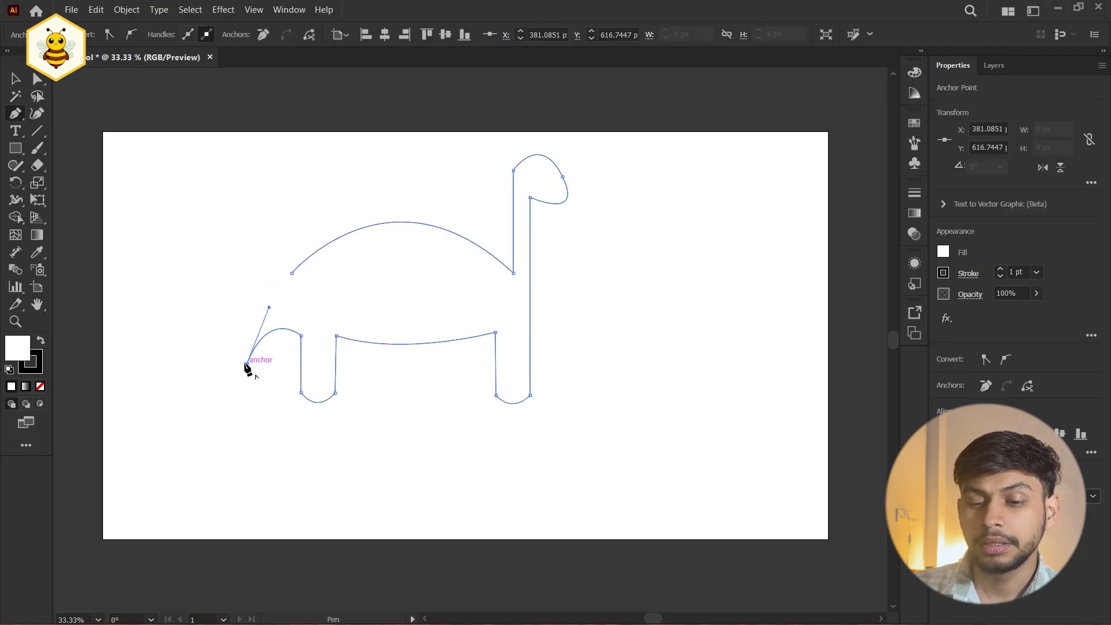
{"action": "left_click_drag", "start_coordinate": [291, 273], "coordinate": [321, 231]}
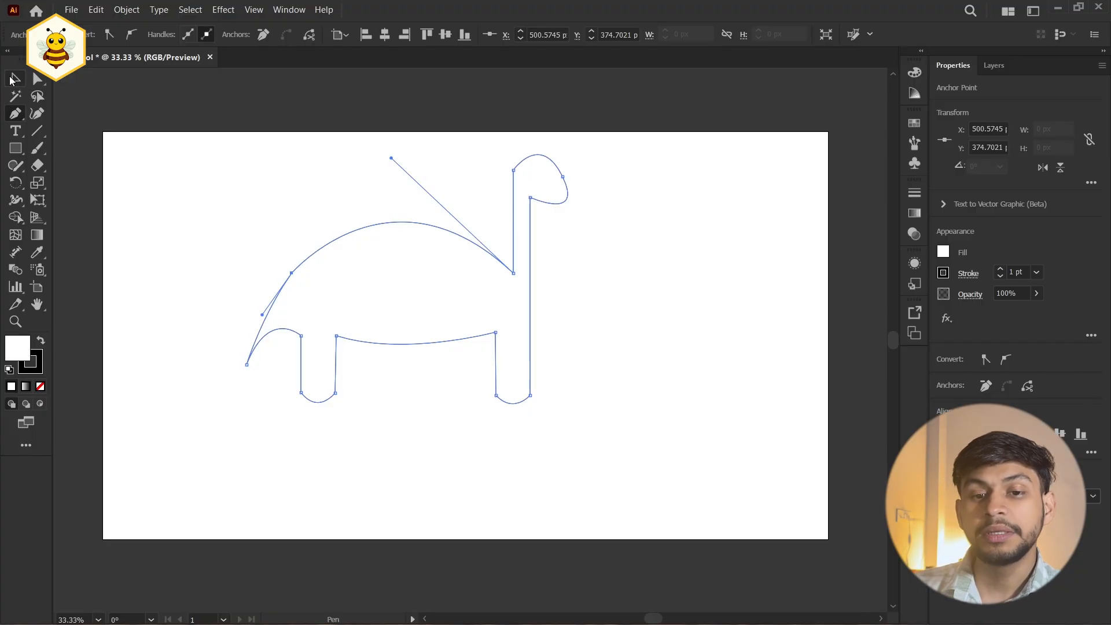
Move the closed animal outline about 84 px right and 53 px down on the artboard
{"action": "left_click", "coordinate": [14, 78]}
{"action": "left_click", "coordinate": [159, 164]}
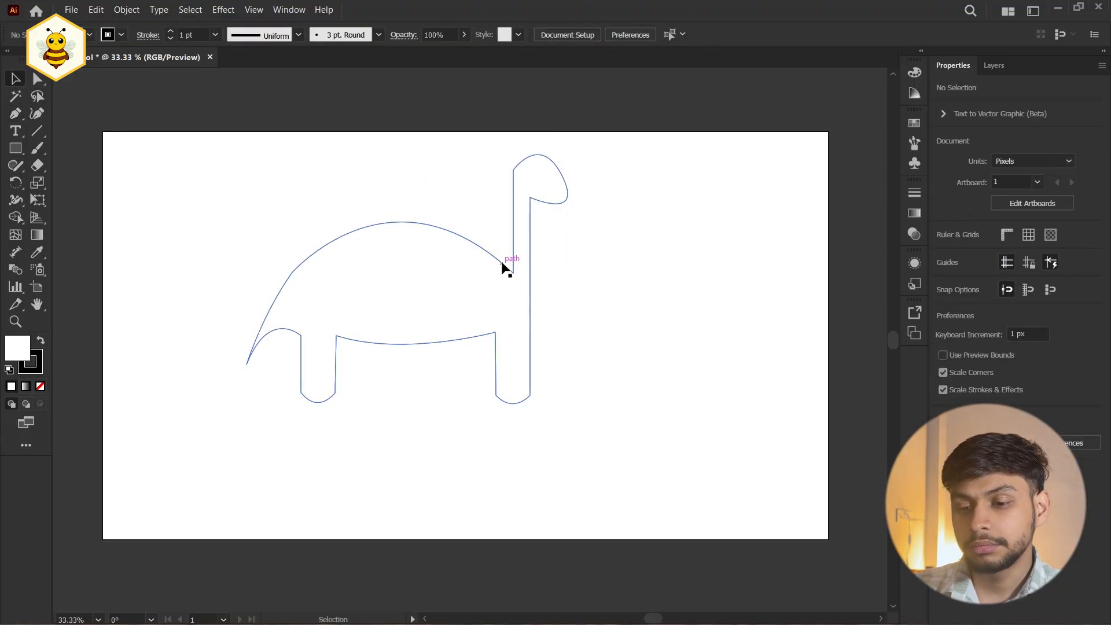
{"action": "left_click_drag", "start_coordinate": [501, 261], "coordinate": [531, 281]}
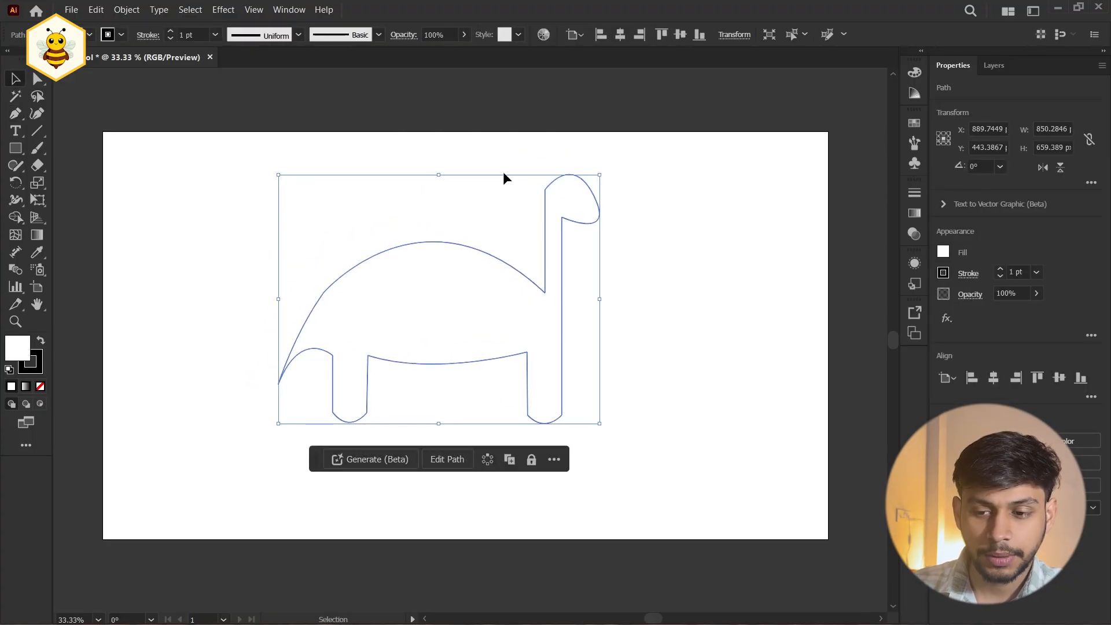
{"action": "left_click", "coordinate": [529, 253]}
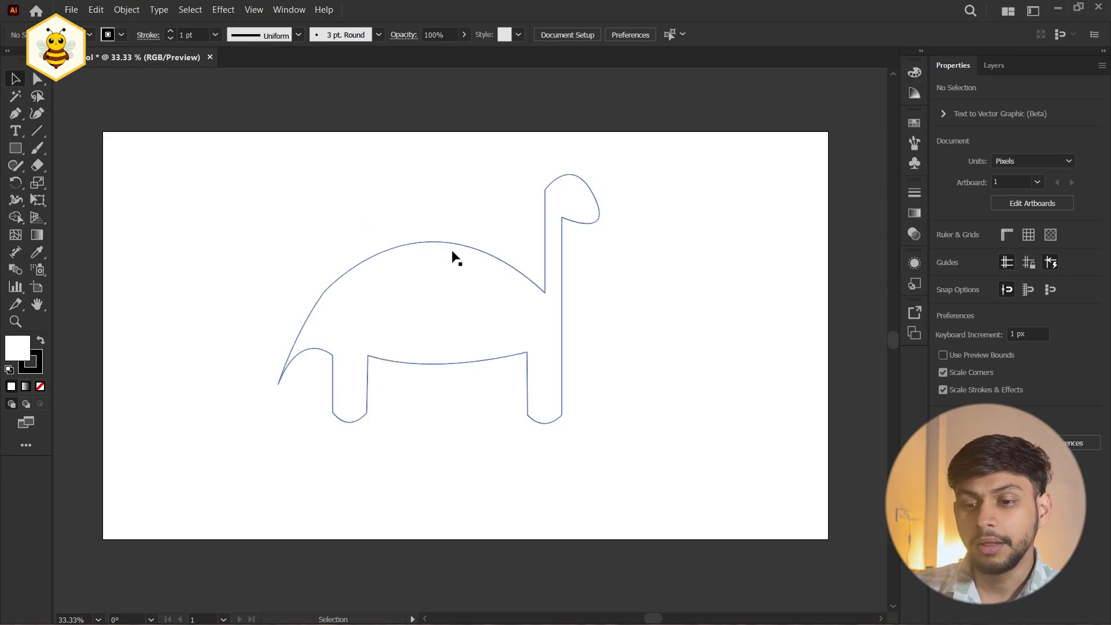
{"action": "left_click", "coordinate": [470, 248]}
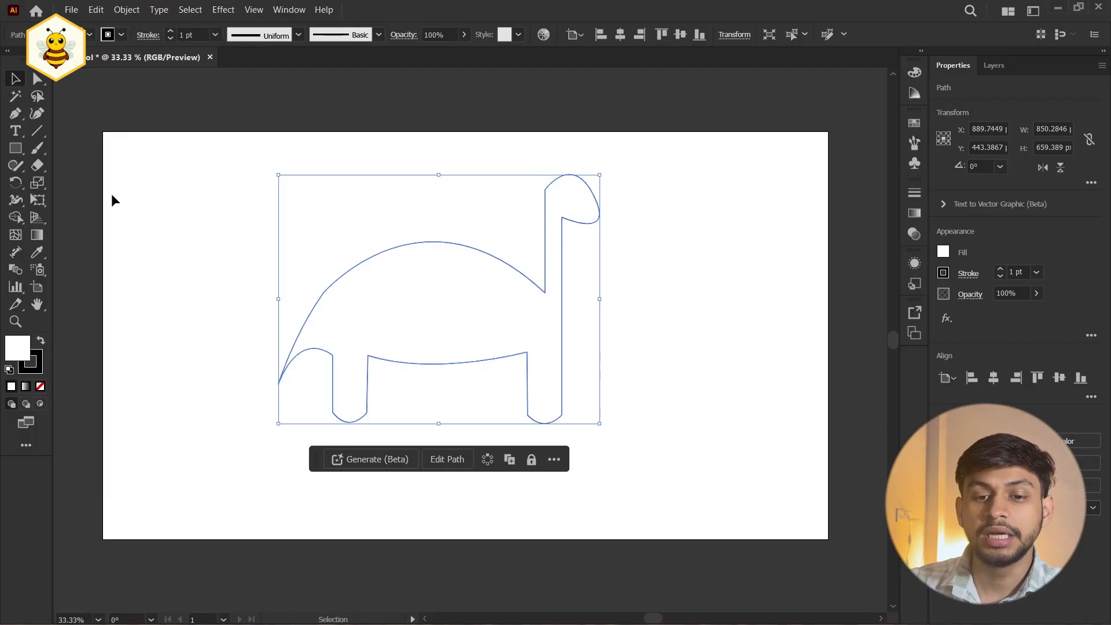
Draw a nearly horizontal straight segment about 564 px long below the animal outline with the Pen tool
{"action": "left_click", "coordinate": [16, 113]}
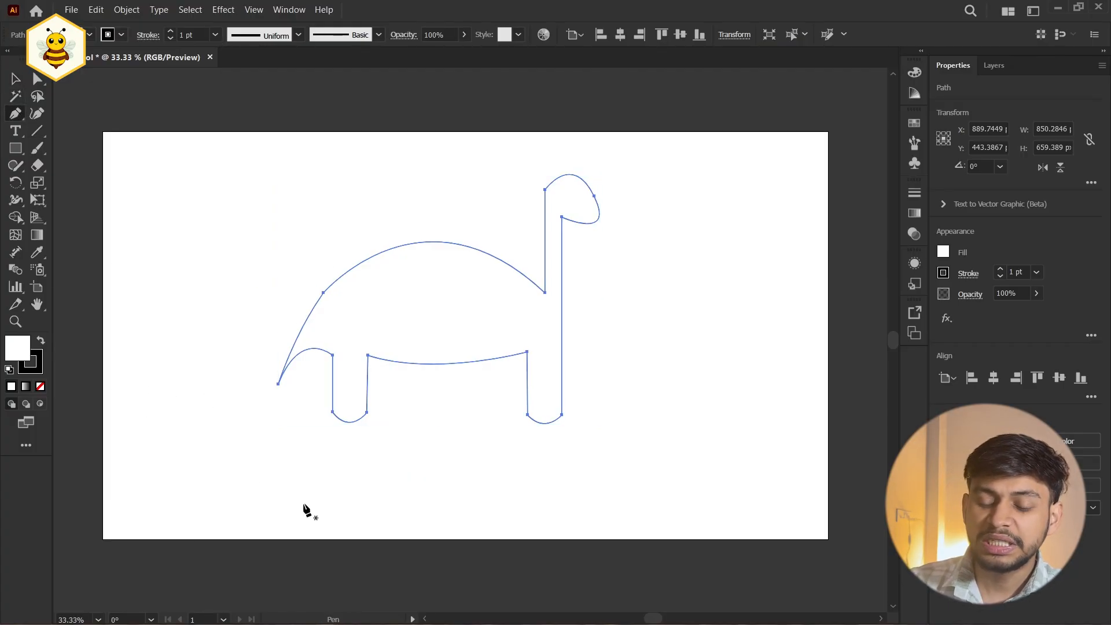
{"action": "left_click", "coordinate": [291, 484]}
{"action": "left_click", "coordinate": [502, 481]}
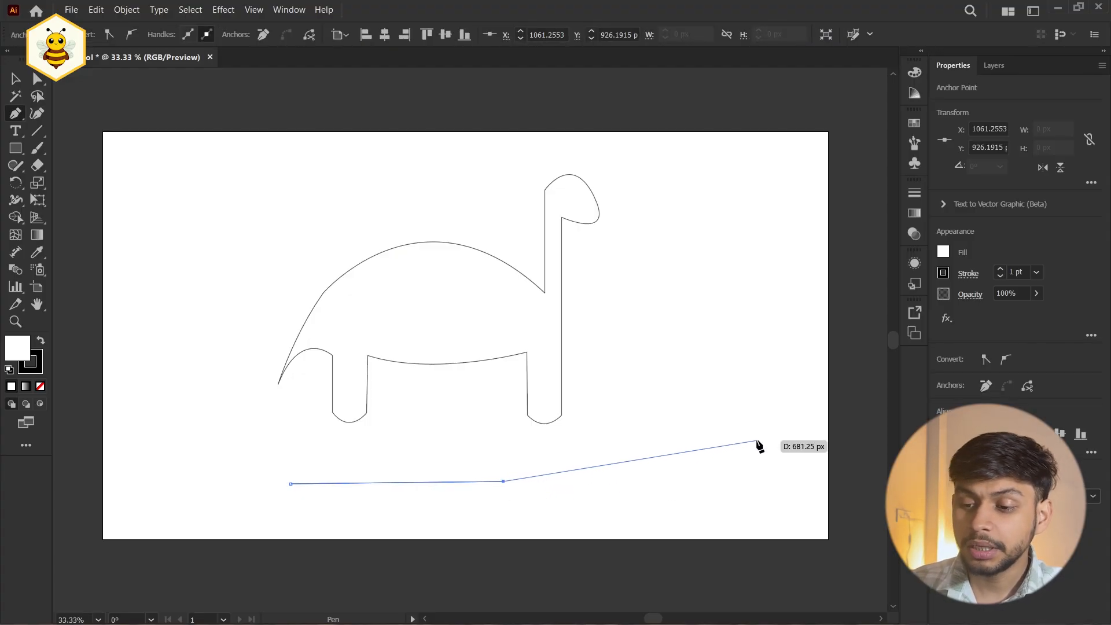
{"action": "left_click_drag", "start_coordinate": [741, 407], "coordinate": [819, 507]}
{"action": "left_click_drag", "start_coordinate": [833, 501], "coordinate": [799, 240]}
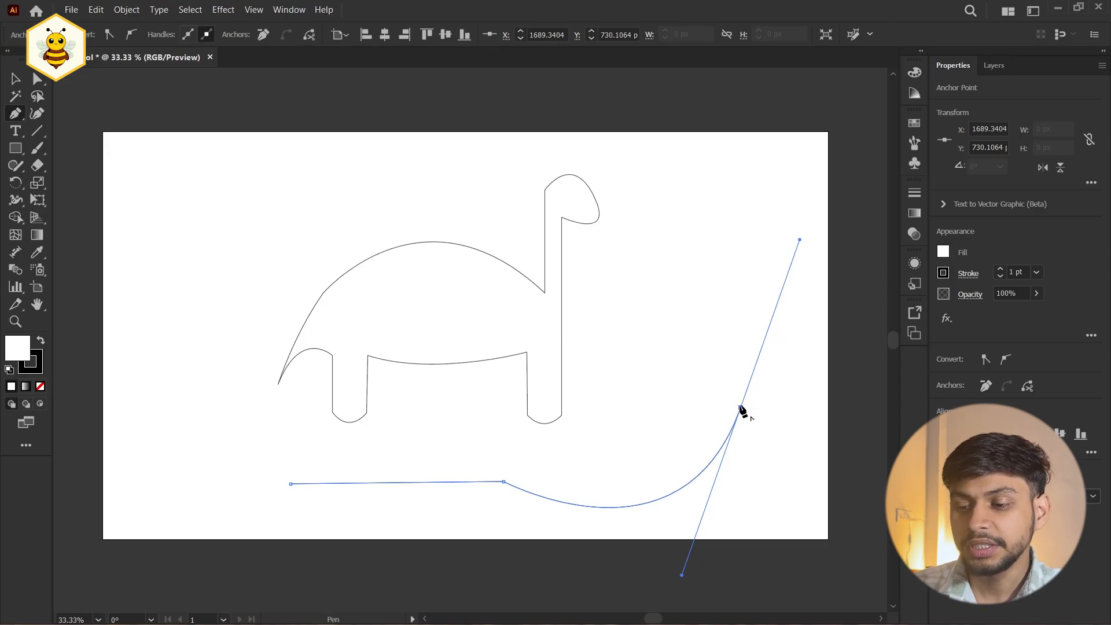
{"action": "left_click_drag", "start_coordinate": [742, 409], "coordinate": [758, 345]}
{"action": "key", "text": "v"}
{"action": "left_click", "coordinate": [743, 349]}
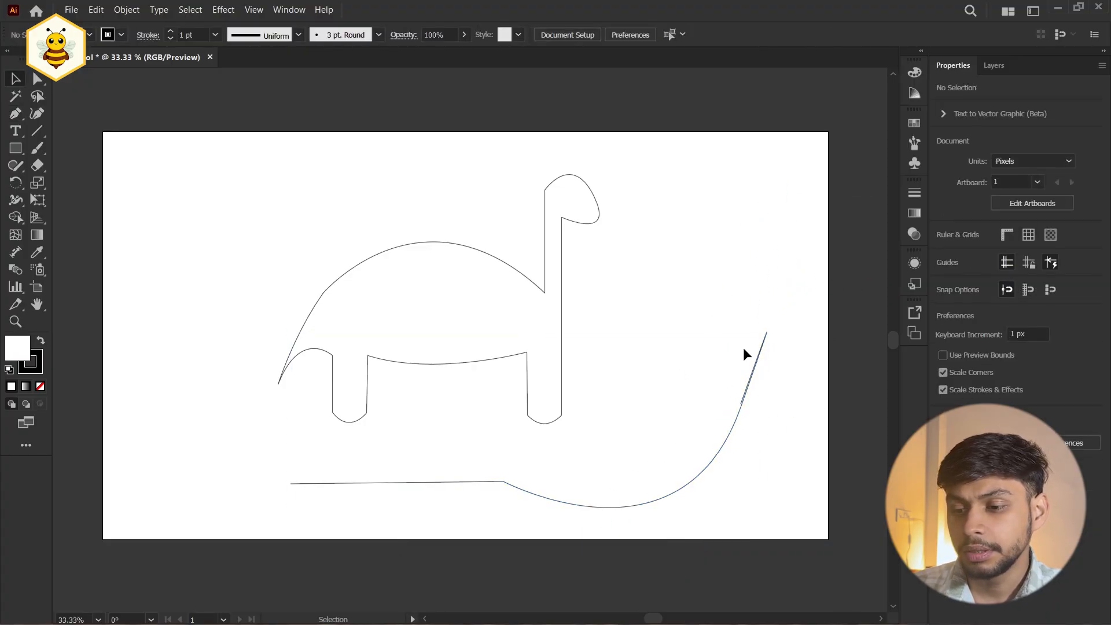
{"action": "left_click", "coordinate": [741, 404], "text": "ctrl"}
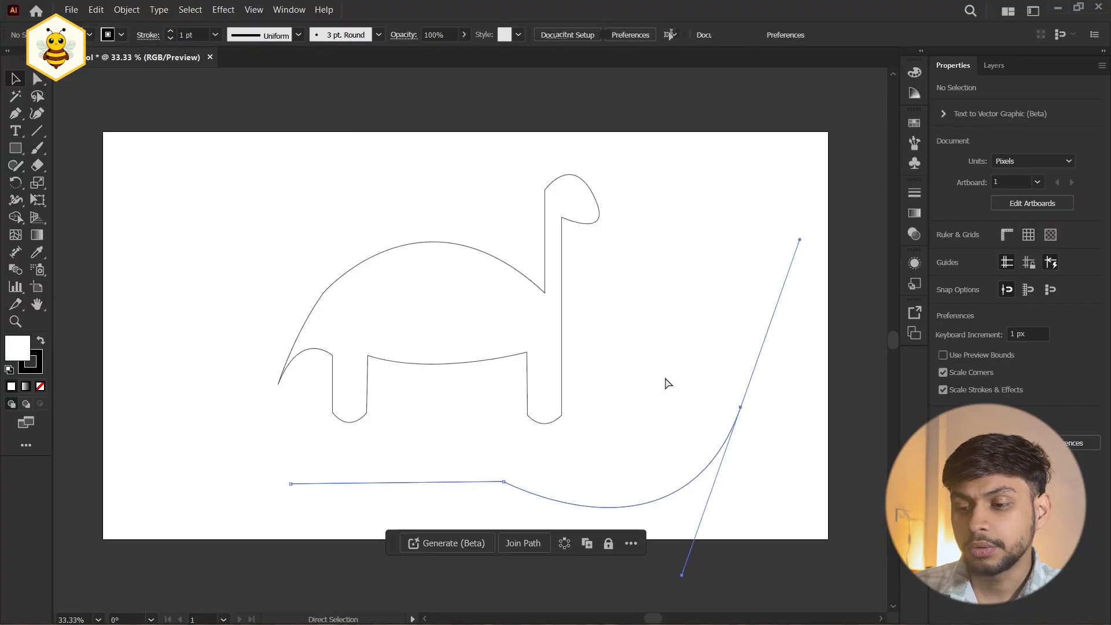
{"action": "key", "text": "Delete"}
Extend the line's right end into a rounded spoon bowl about 618 px wide and 283 px high, and close the path with straight handle edges
{"action": "key", "text": "p"}
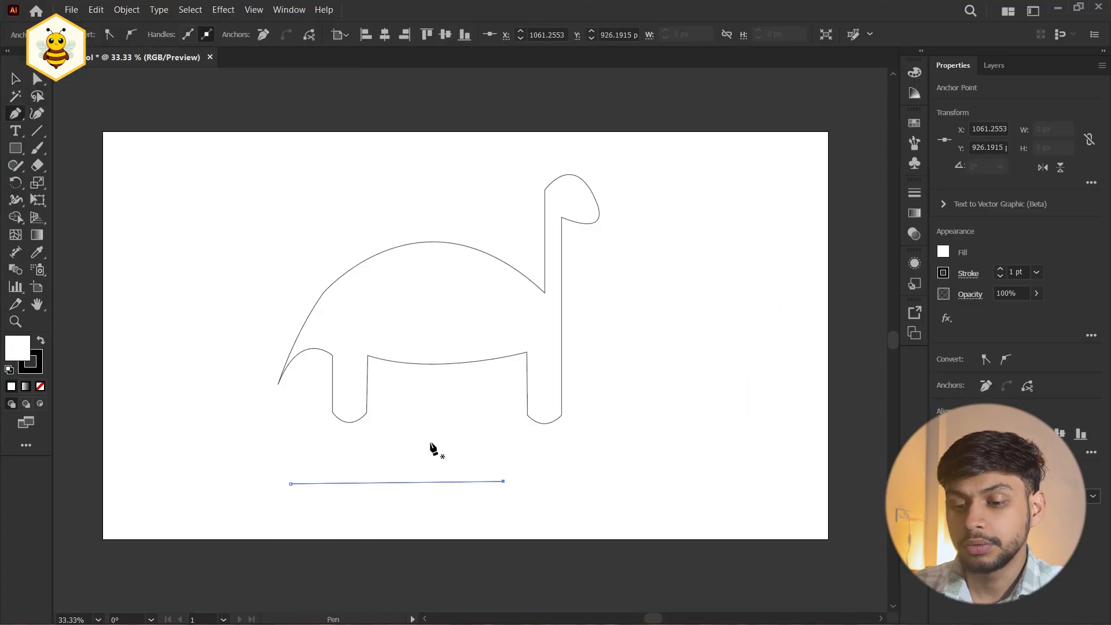
{"action": "left_click", "coordinate": [503, 482]}
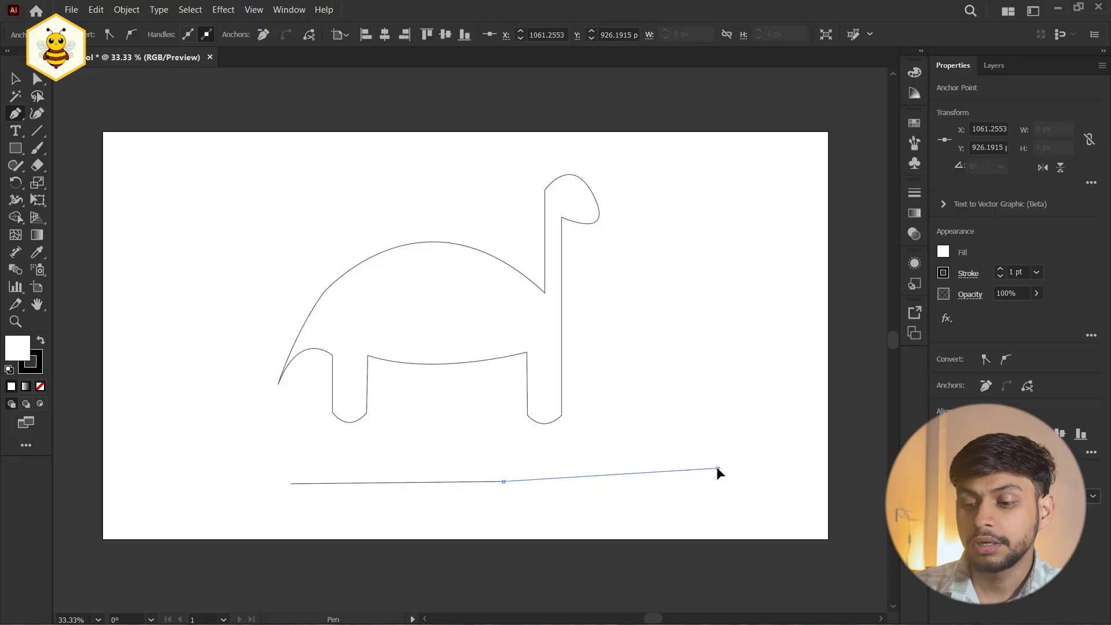
{"action": "left_click_drag", "start_coordinate": [718, 467], "coordinate": [821, 534]}
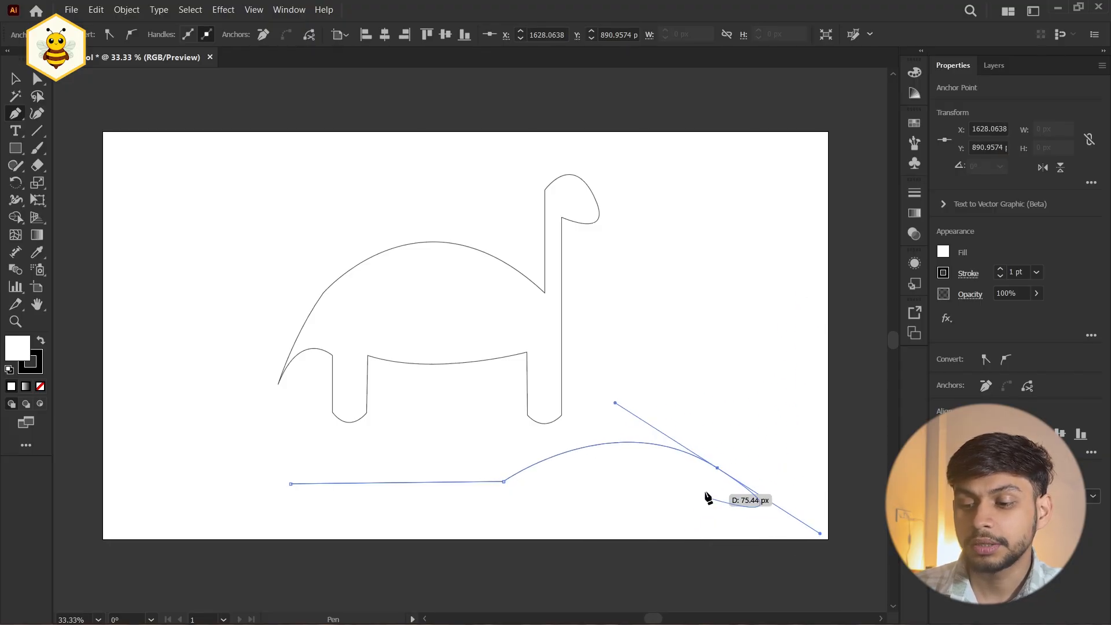
{"action": "left_click", "coordinate": [717, 467]}
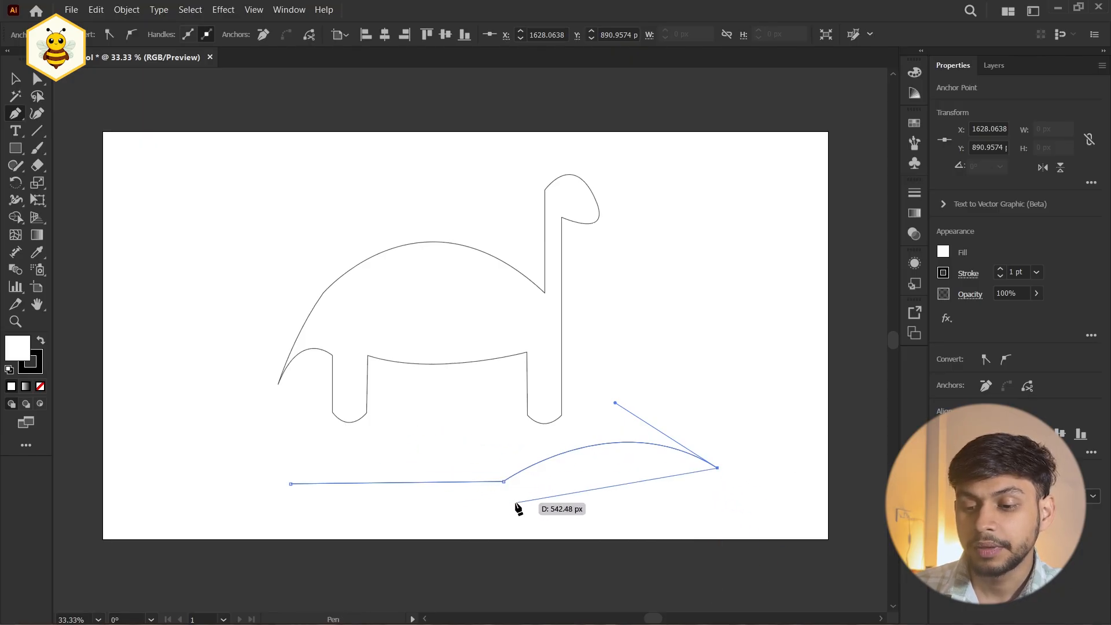
{"action": "left_click_drag", "start_coordinate": [513, 503], "coordinate": [433, 561]}
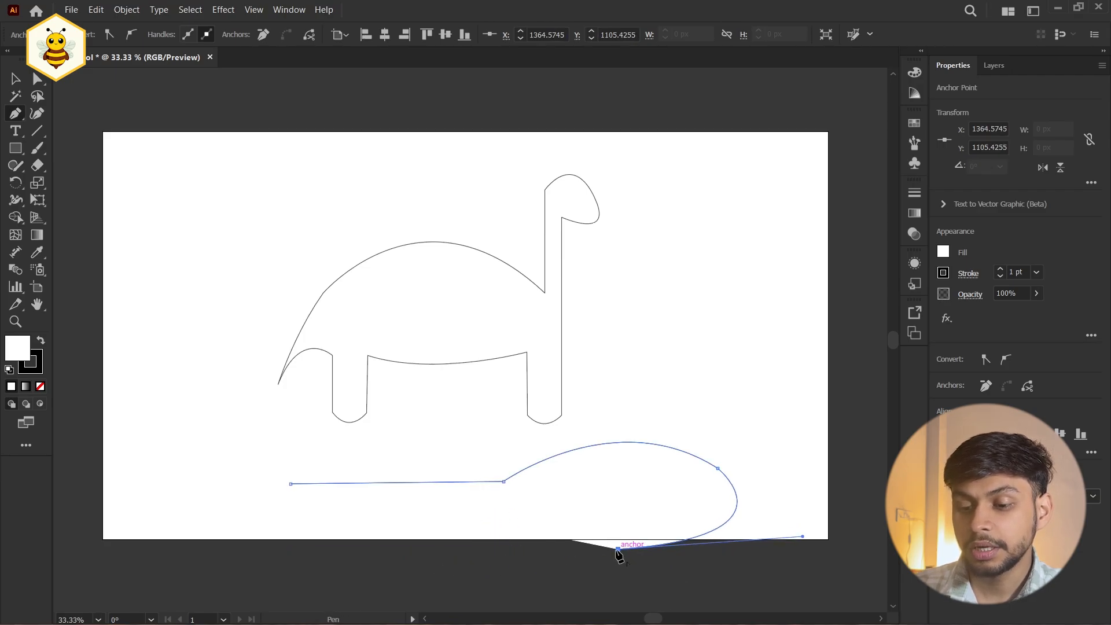
{"action": "left_click_drag", "start_coordinate": [618, 548], "coordinate": [450, 473]}
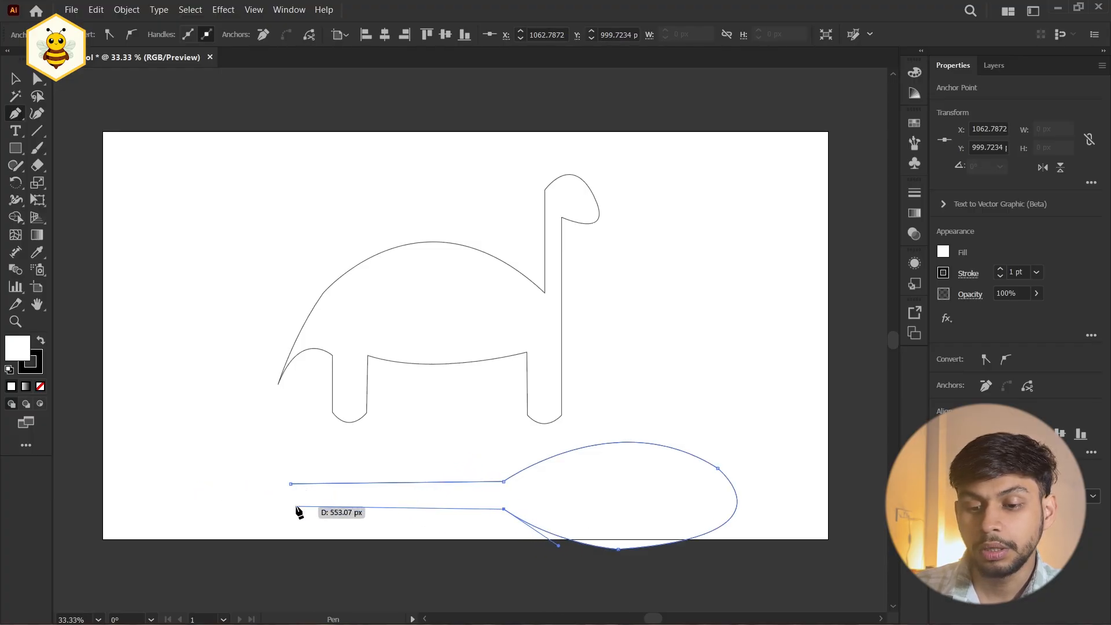
{"action": "left_click", "coordinate": [290, 509]}
{"action": "left_click", "coordinate": [291, 485]}
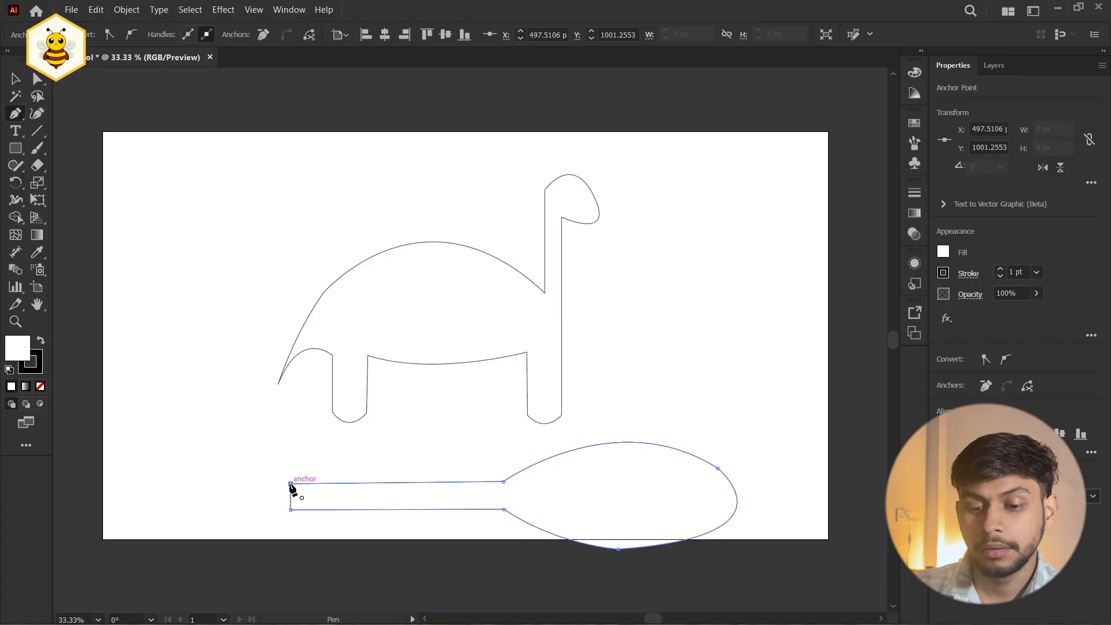
Move the spoon shape up so it lies within the artboard, and delete it
{"action": "key", "text": "v"}
{"action": "left_click_drag", "start_coordinate": [635, 488], "coordinate": [633, 462]}
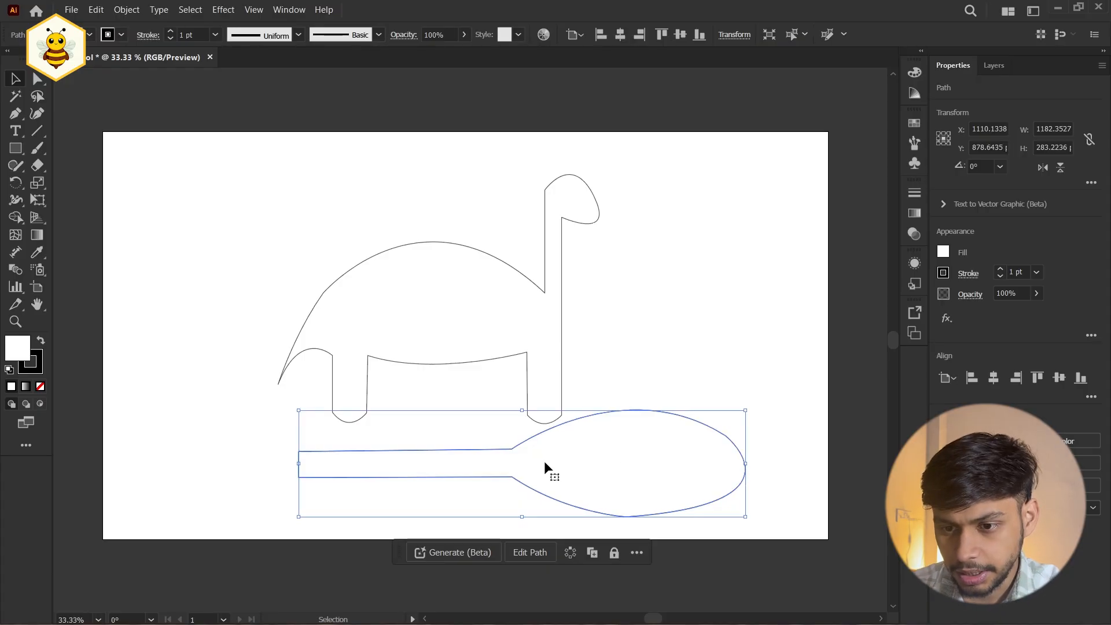
{"action": "left_click_drag", "start_coordinate": [544, 460], "coordinate": [541, 458]}
{"action": "key", "text": "Delete"}
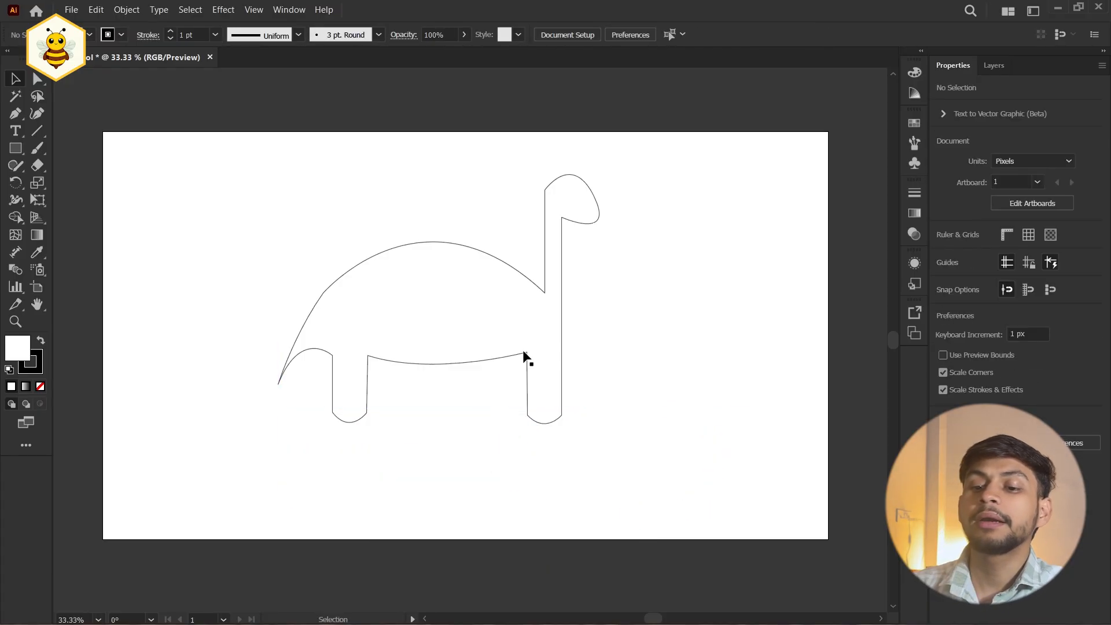
Reshape the animal outline's head into a rounder curve by adjusting the handles of the anchor at the front of the head
{"action": "left_click", "coordinate": [429, 307]}
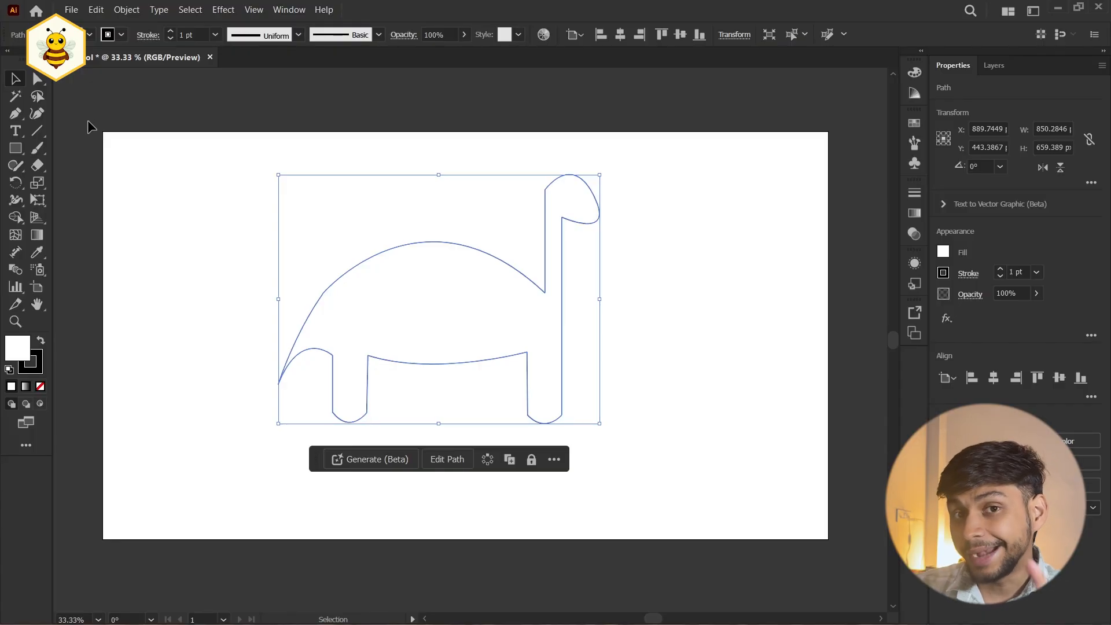
{"action": "left_click", "coordinate": [33, 83]}
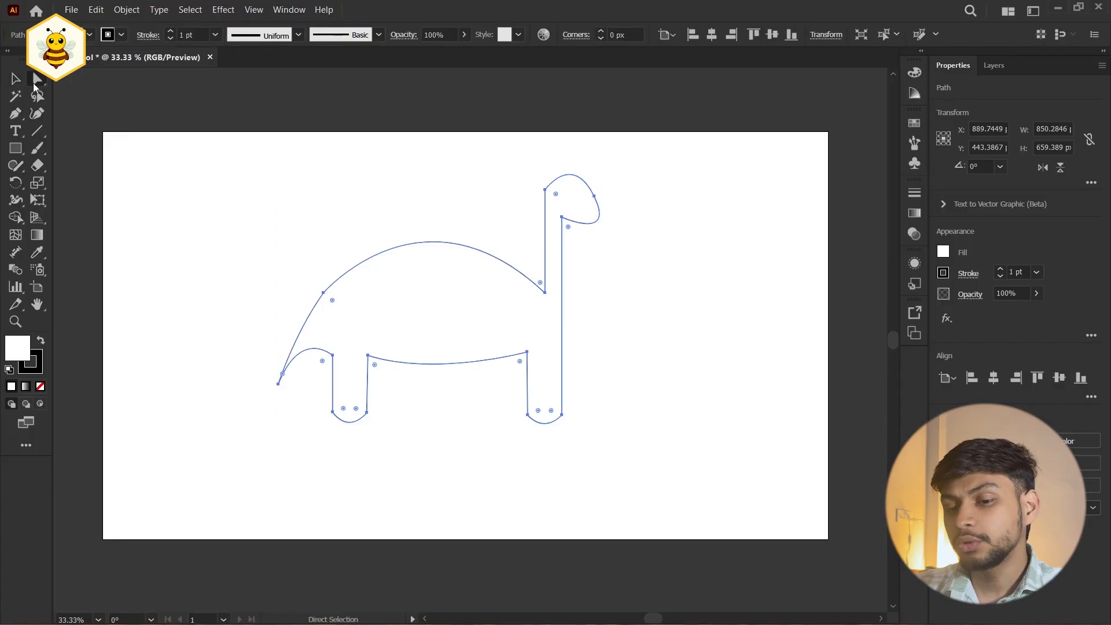
{"action": "left_click", "coordinate": [322, 292]}
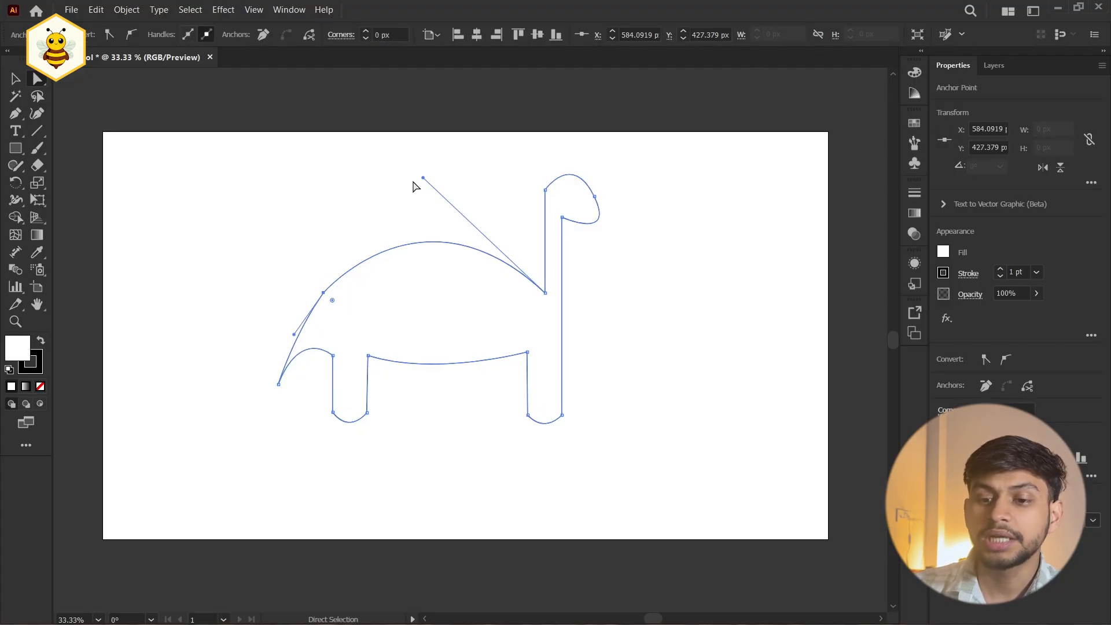
{"action": "left_click", "coordinate": [374, 363]}
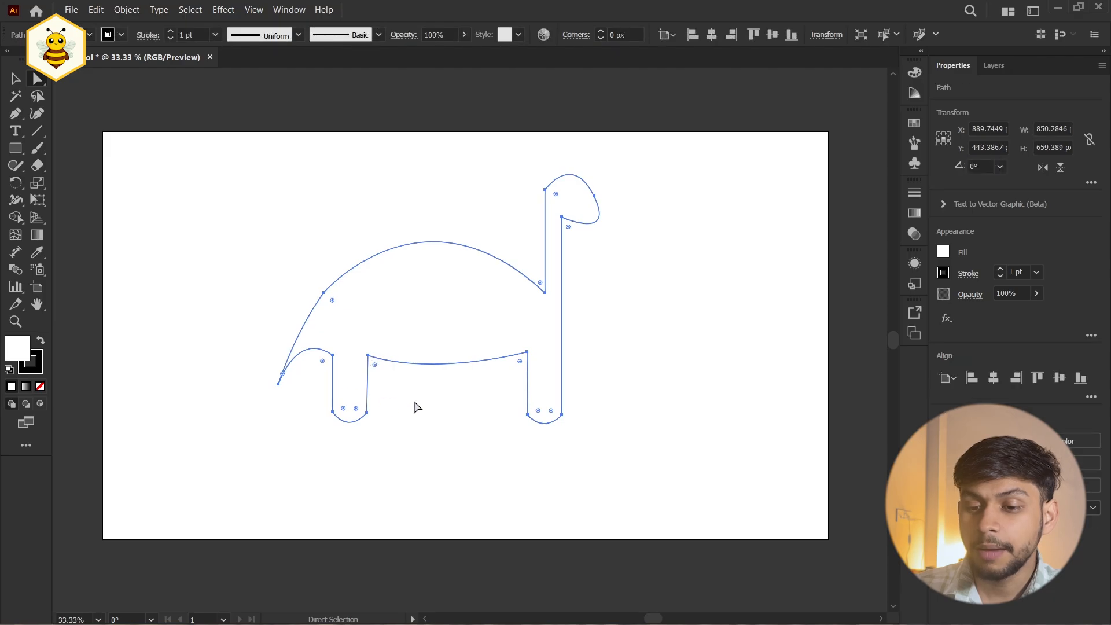
{"action": "left_click", "coordinate": [562, 217]}
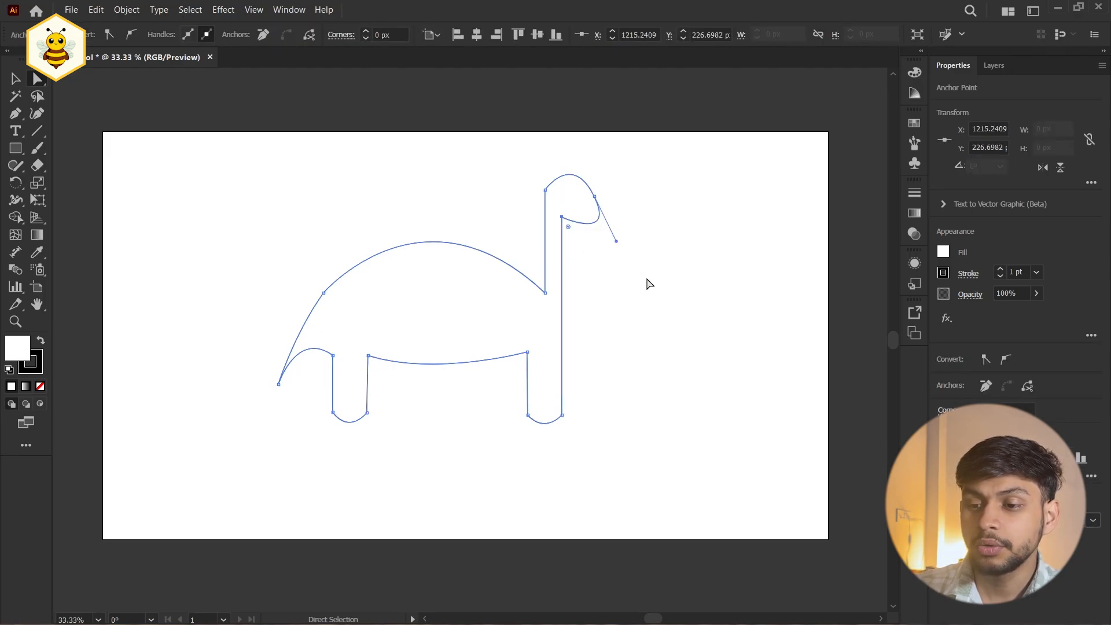
{"action": "left_click_drag", "start_coordinate": [600, 213], "coordinate": [613, 194]}
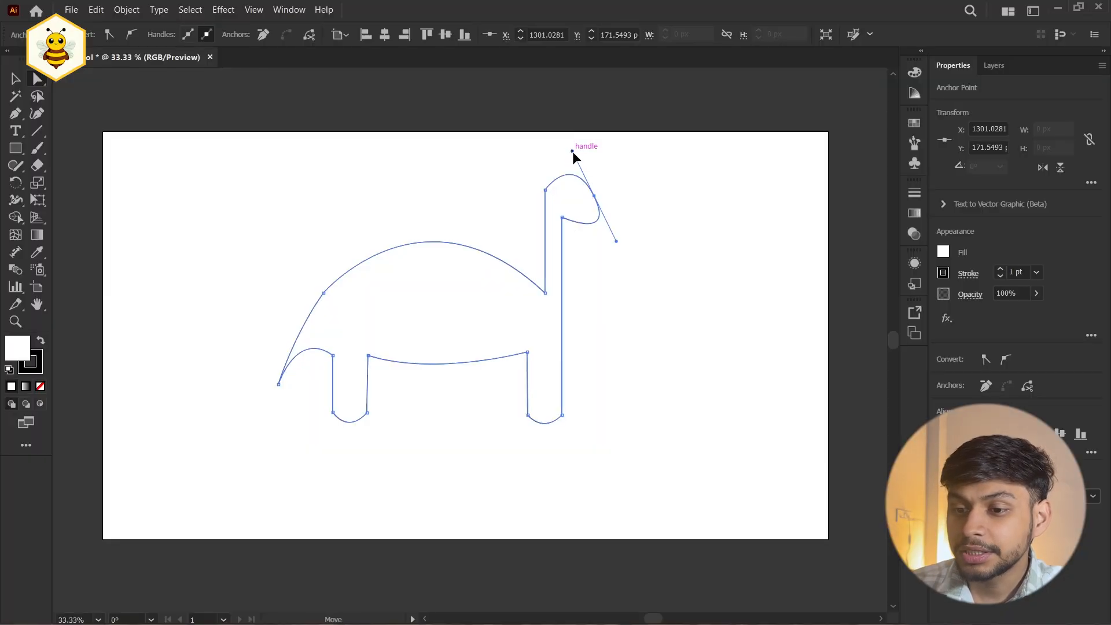
{"action": "left_click_drag", "start_coordinate": [572, 152], "coordinate": [581, 165]}
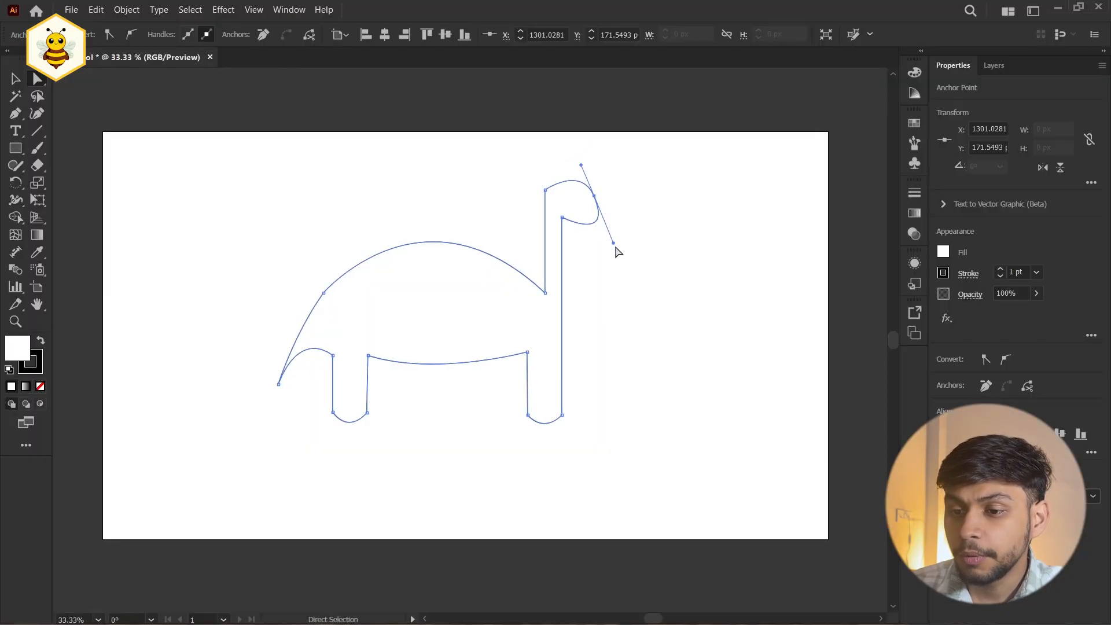
{"action": "left_click_drag", "start_coordinate": [613, 241], "coordinate": [599, 200]}
{"action": "left_click", "coordinate": [388, 173]}
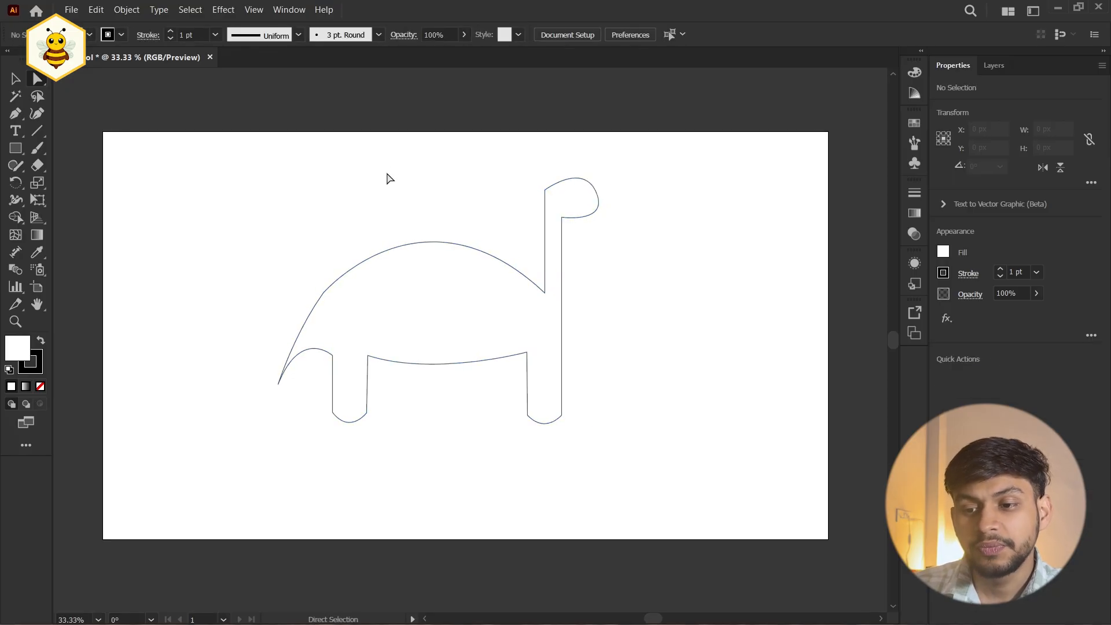
Round the corner where the back of the neck meets the animal's head, blending it smoothly into the head curve
{"action": "left_click", "coordinate": [583, 214]}
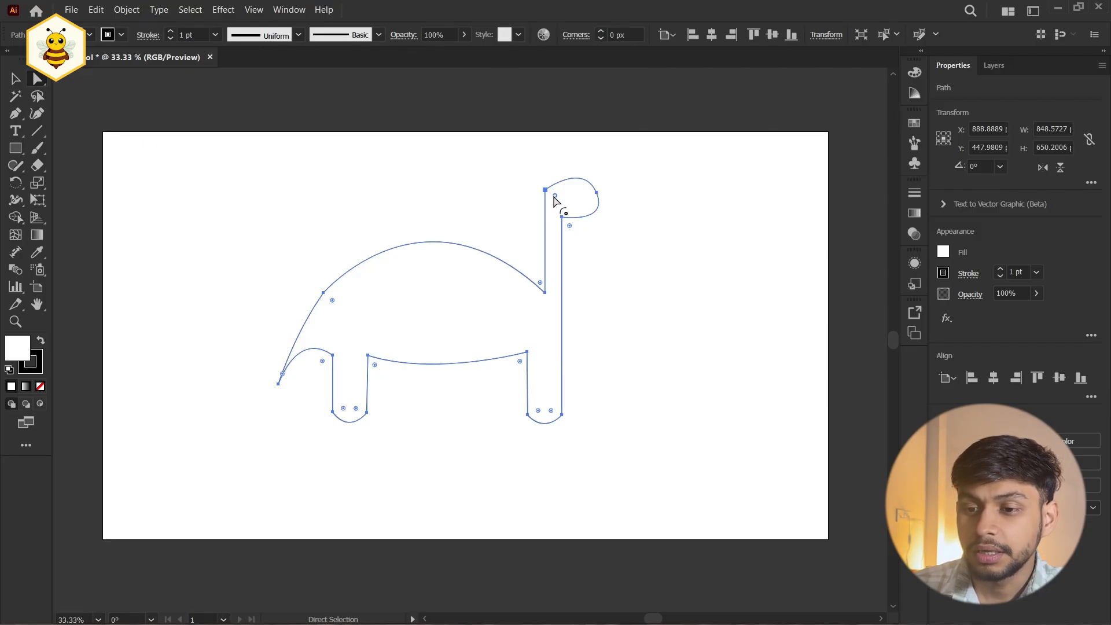
{"action": "left_click_drag", "start_coordinate": [554, 197], "coordinate": [575, 215]}
{"action": "left_click", "coordinate": [662, 278]}
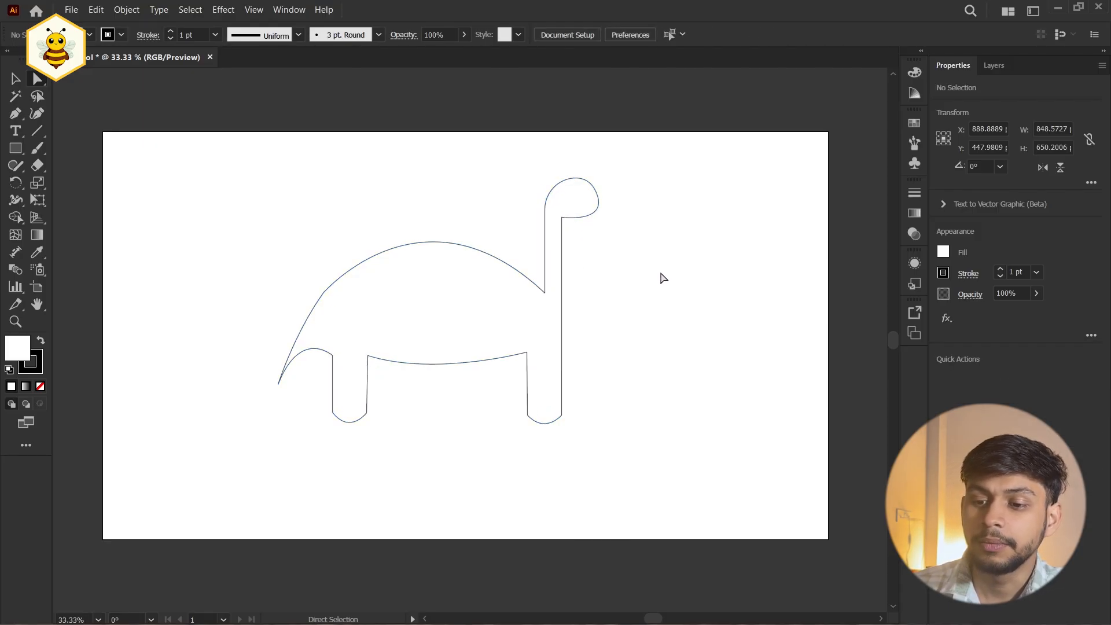
Round both bottom corners of the rear leg so that the foot forms a smooth semicircular end
{"action": "left_click", "coordinate": [350, 422]}
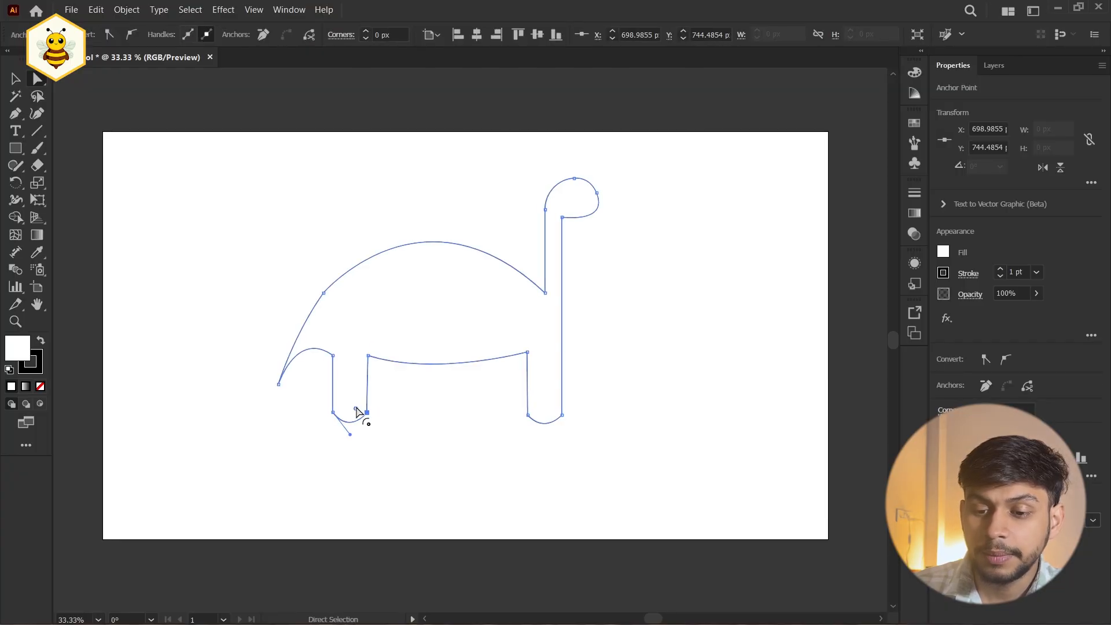
{"action": "left_click_drag", "start_coordinate": [355, 410], "coordinate": [348, 420]}
{"action": "left_click", "coordinate": [426, 436]}
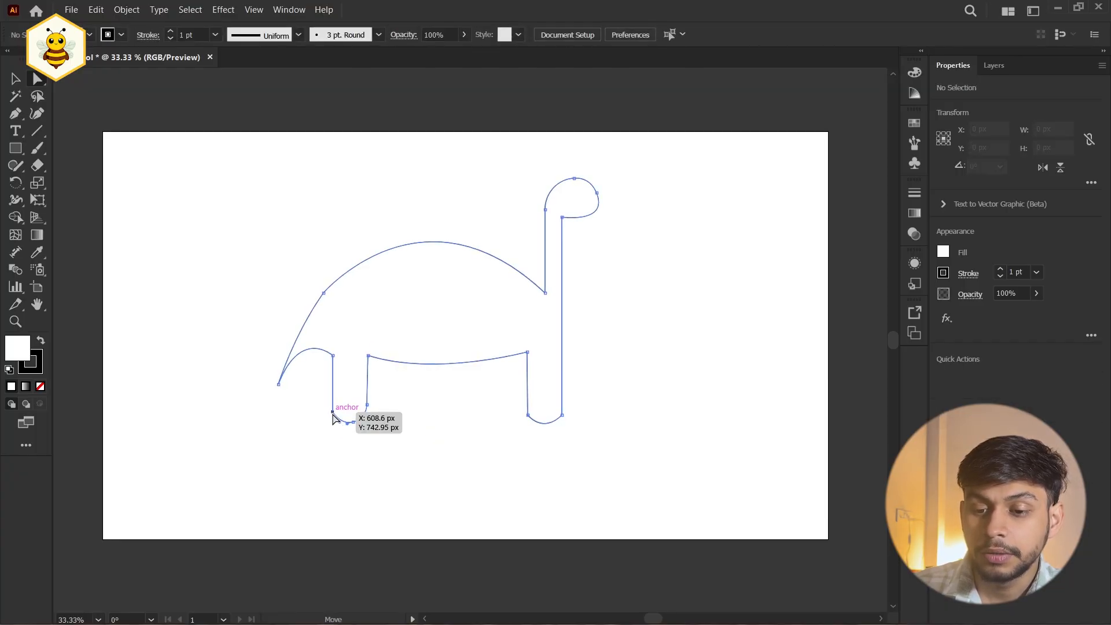
{"action": "left_click", "coordinate": [351, 422]}
{"action": "left_click", "coordinate": [318, 427]}
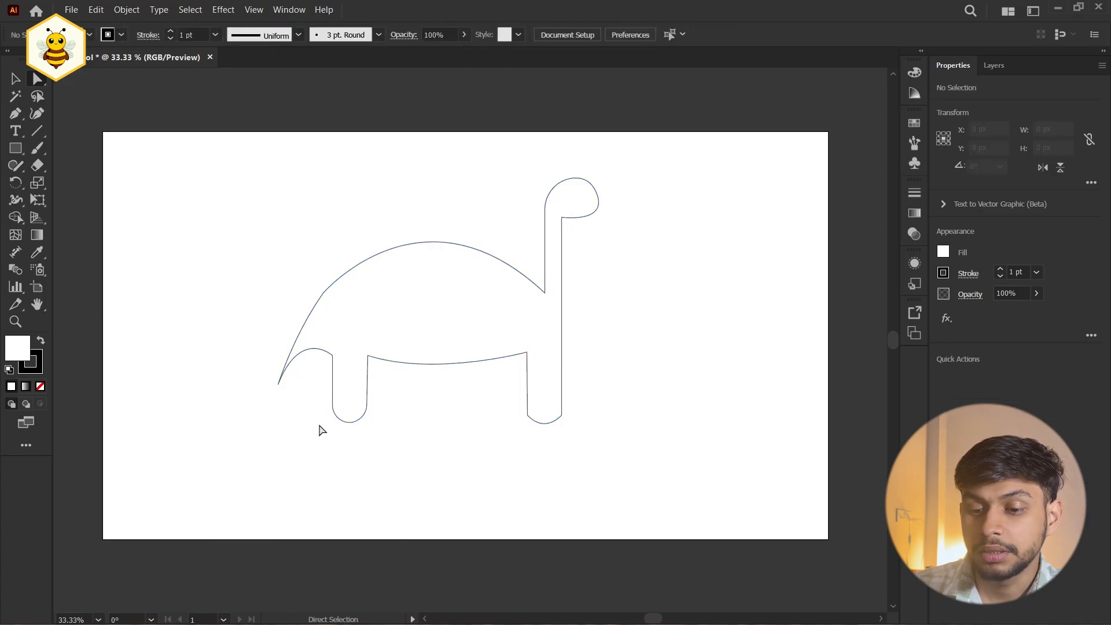
Try to round the front leg's bottom corners one at a time, and undo the rounding
{"action": "left_click", "coordinate": [559, 421]}
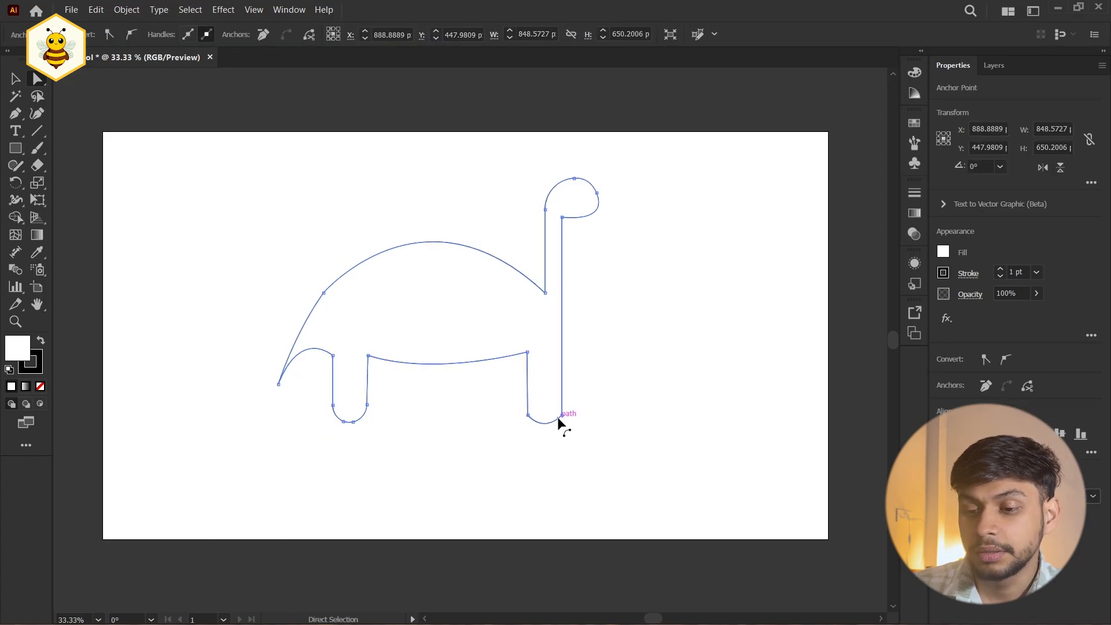
{"action": "left_click", "coordinate": [527, 415]}
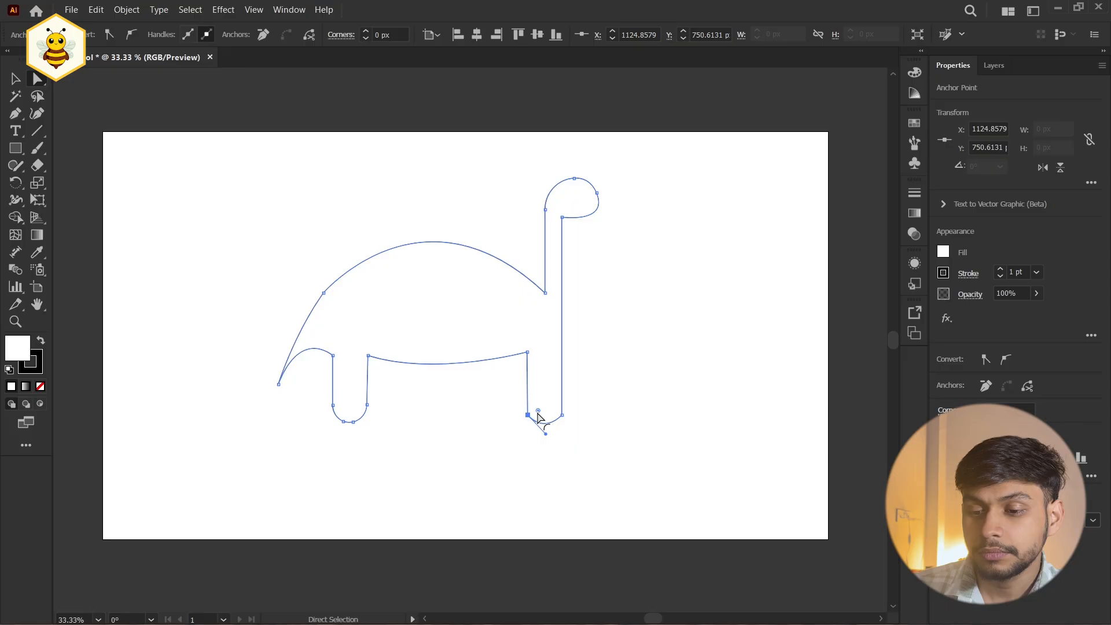
{"action": "left_click_drag", "start_coordinate": [538, 419], "coordinate": [546, 405]}
{"action": "left_click", "coordinate": [556, 427]}
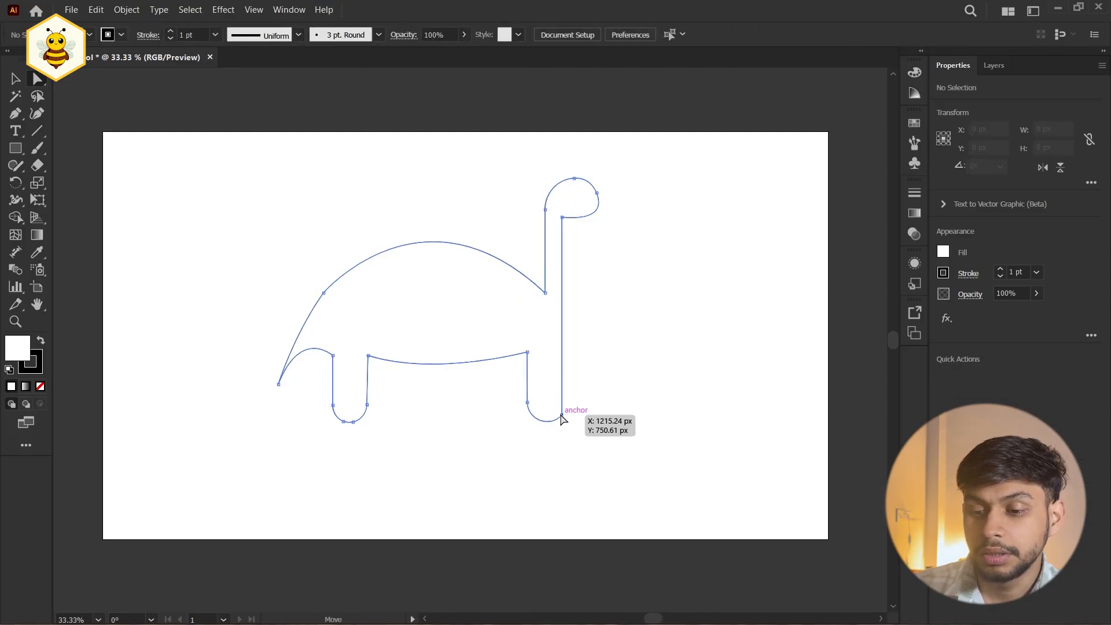
{"action": "left_click", "coordinate": [561, 414]}
{"action": "key", "text": "ctrl+z"}
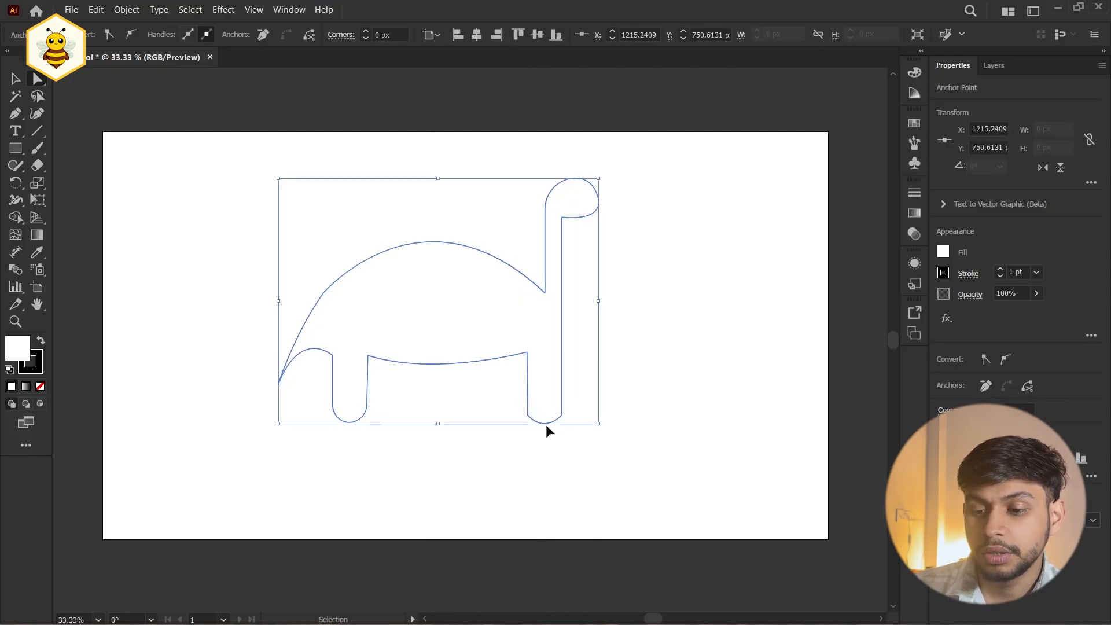
Round both bottom corners of the front leg into a smooth, even foot matching the rear leg
{"action": "mouse_move", "coordinate": [537, 416]}
{"action": "left_mouse_down"}
{"action": "mouse_move", "coordinate": [543, 405]}
{"action": "mouse_move", "coordinate": [530, 400]}
{"action": "left_mouse_up"}
{"action": "left_click", "coordinate": [562, 415]}
{"action": "left_click", "coordinate": [677, 349]}
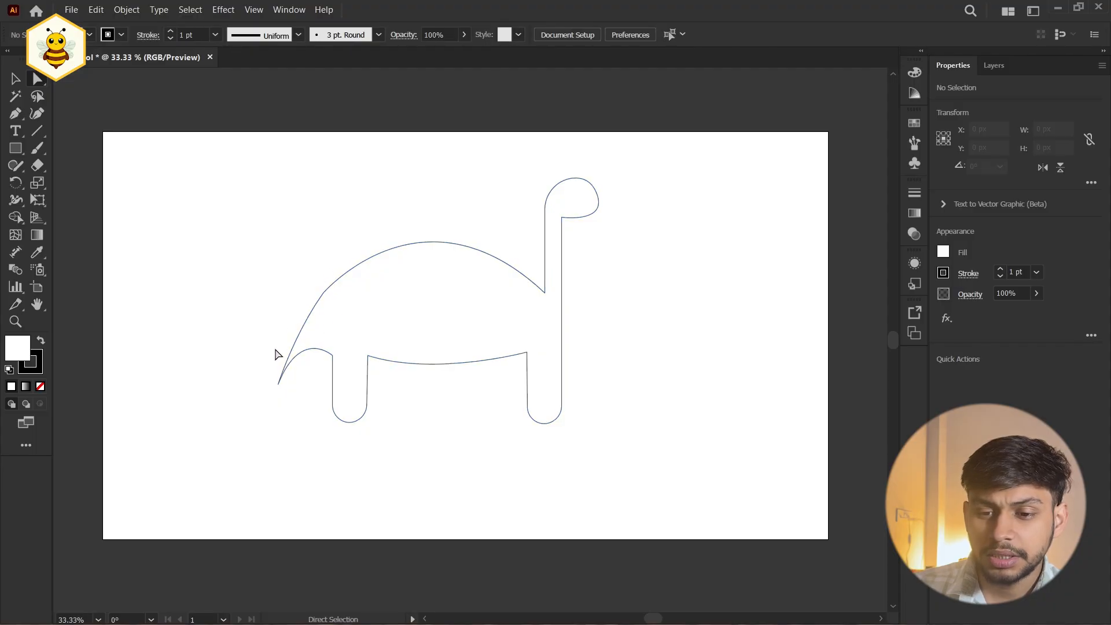
Smooth the corner anchor where the tail meets the animal's back into one continuous curve
{"action": "left_click", "coordinate": [325, 295]}
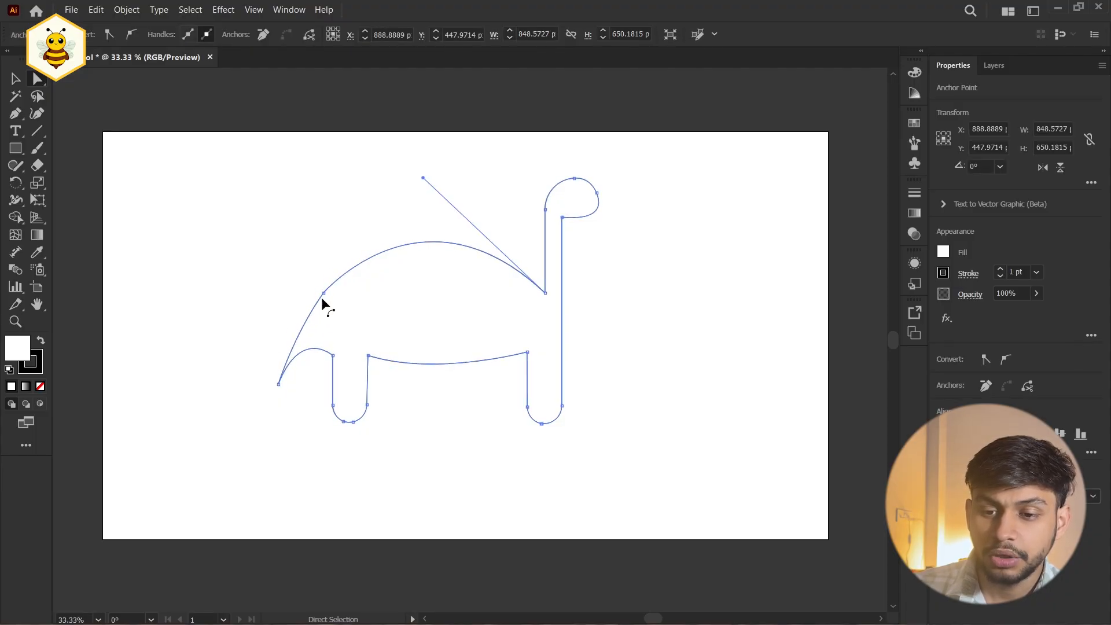
{"action": "left_click", "coordinate": [323, 292]}
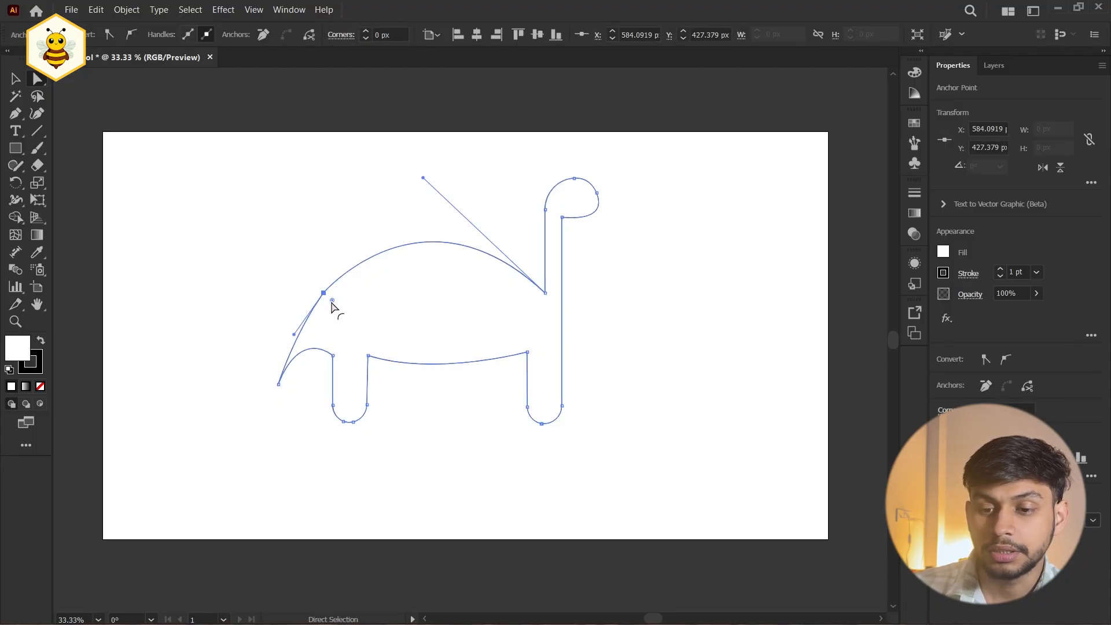
{"action": "left_click", "coordinate": [657, 317]}
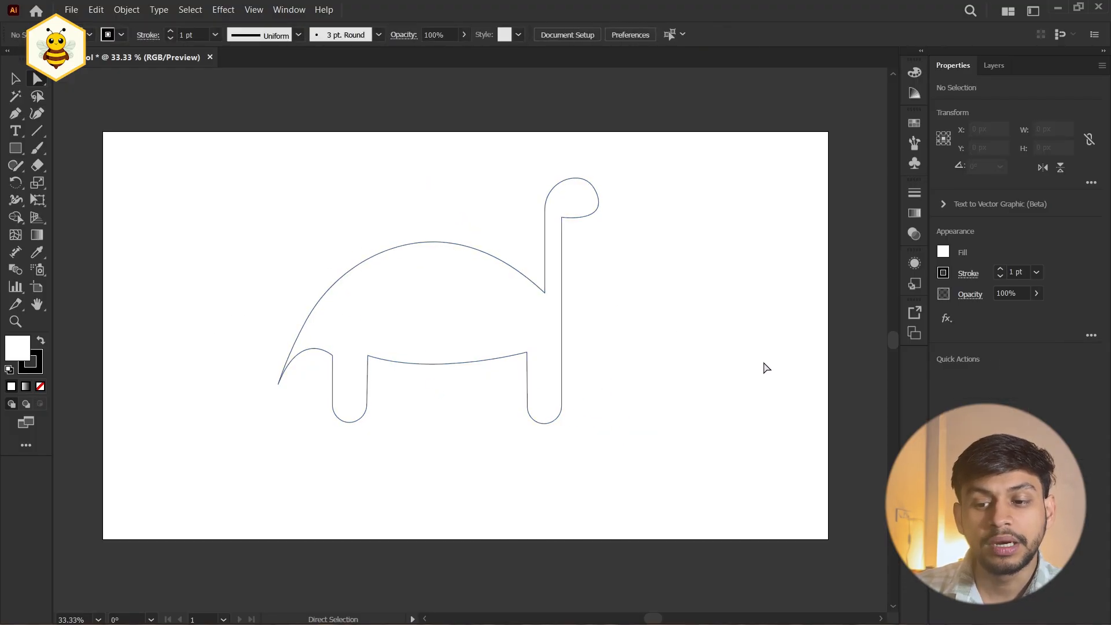
{"action": "left_click", "coordinate": [424, 330]}
{"action": "left_click", "coordinate": [216, 268]}
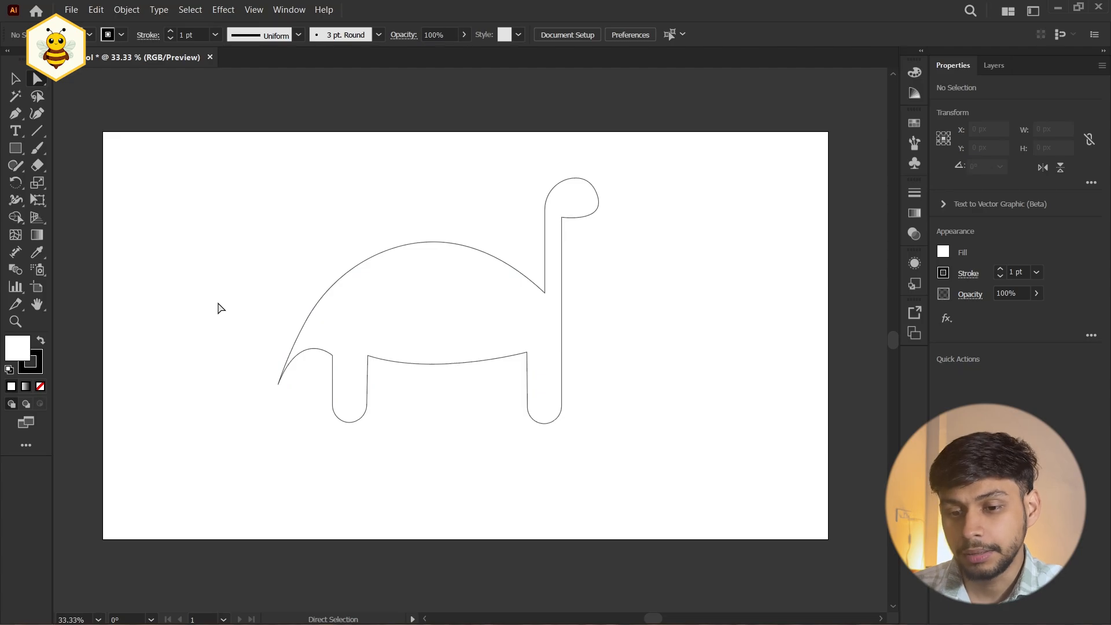
Round the corner where the underside of the tail meets the rear leg
{"action": "left_click", "coordinate": [332, 356]}
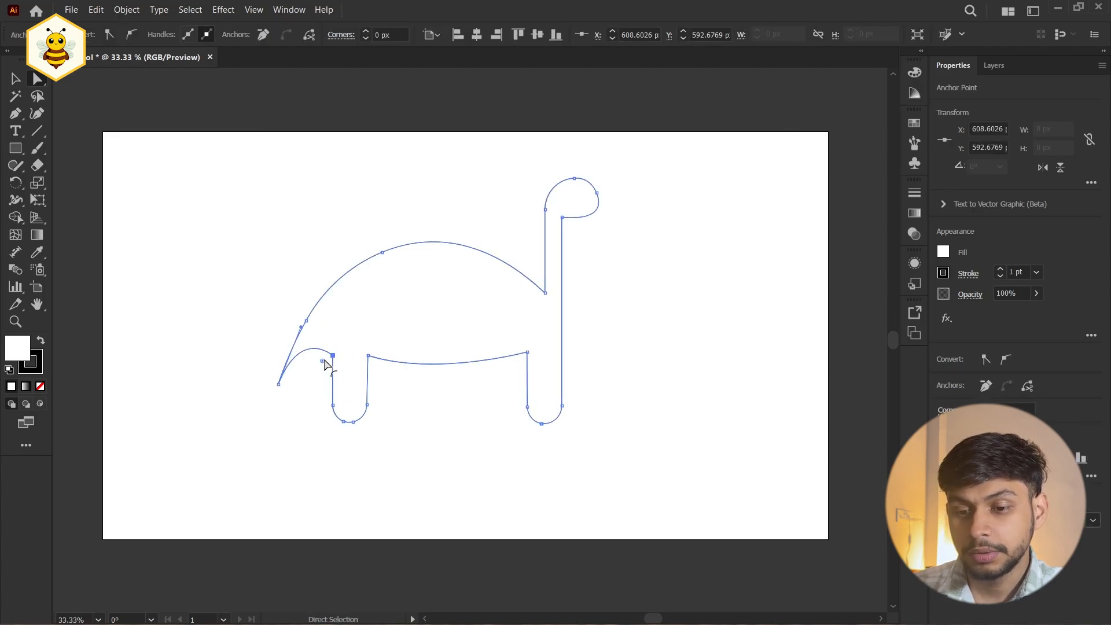
{"action": "left_click_drag", "start_coordinate": [322, 361], "coordinate": [312, 368]}
{"action": "left_click", "coordinate": [423, 426]}
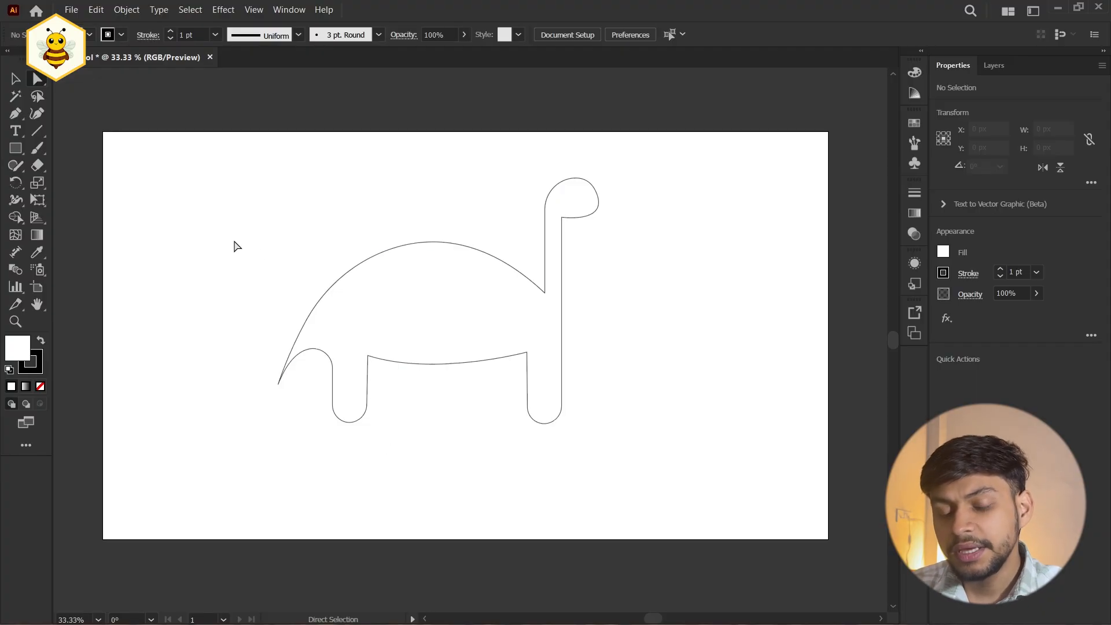
Select all anchors of the animal outline, move it to the horizontal centre of the artboard at X 960 px, and delete it
{"action": "left_click_drag", "start_coordinate": [234, 215], "coordinate": [672, 469]}
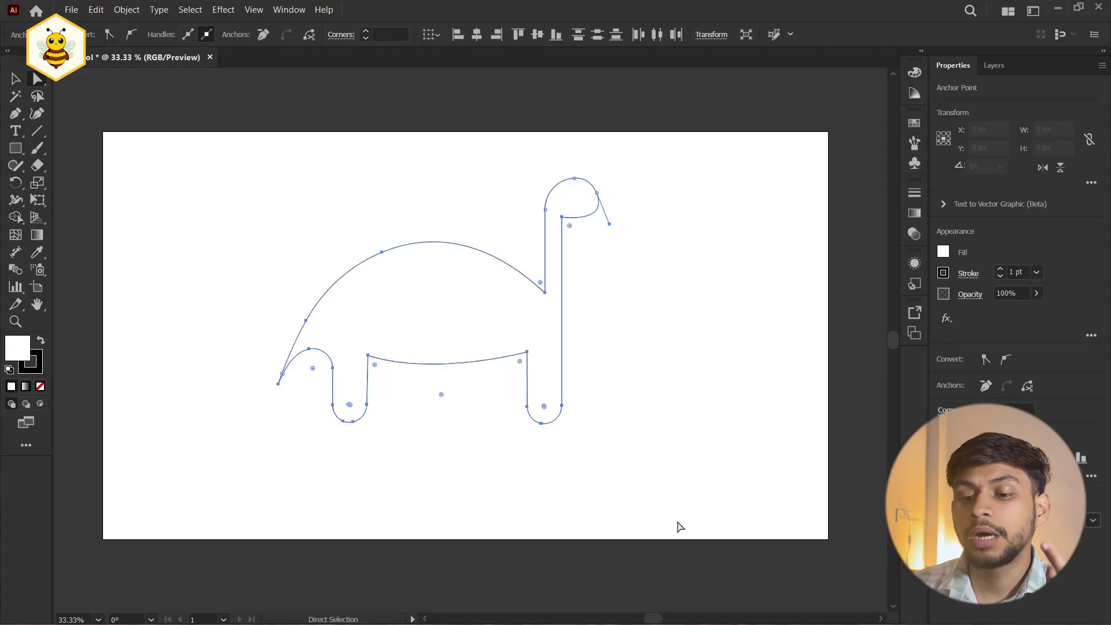
{"action": "left_click", "coordinate": [689, 387]}
{"action": "left_click_drag", "start_coordinate": [210, 154], "coordinate": [770, 489]}
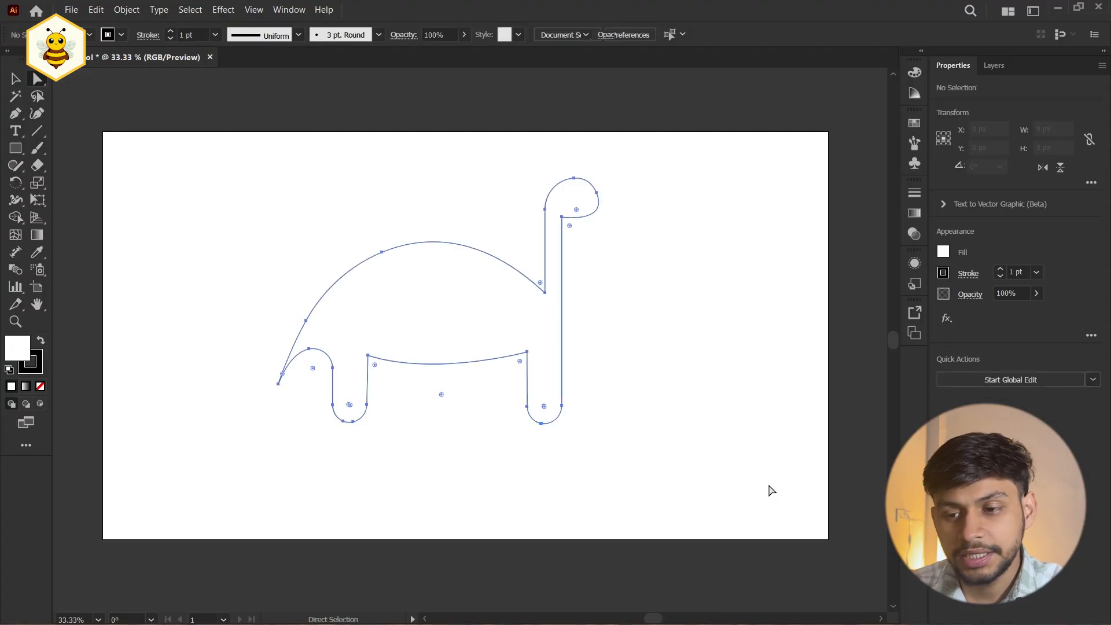
{"action": "left_click_drag", "start_coordinate": [383, 317], "coordinate": [410, 324]}
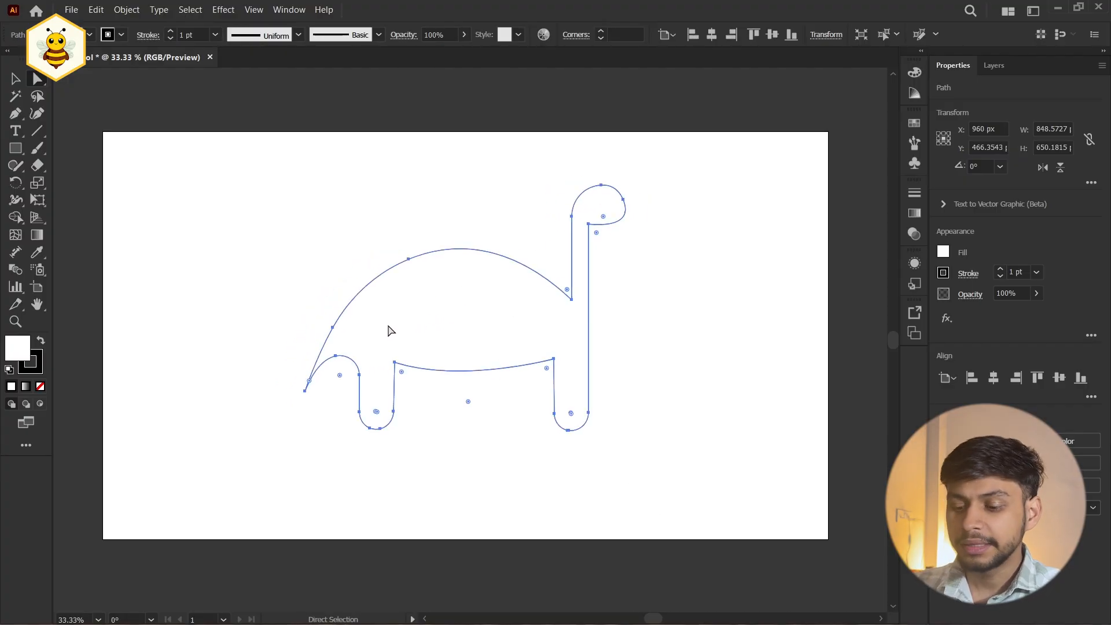
{"action": "key", "text": "Delete"}
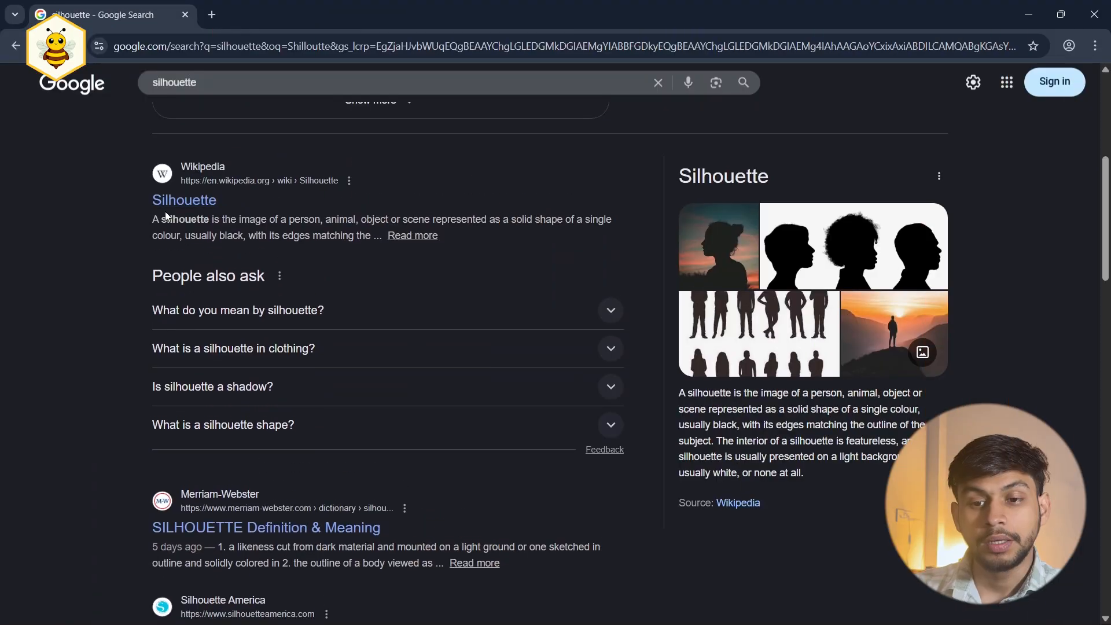
Switch to the Google search in the browser, browse the image results for "silhouette", and preview the bird in the "clipart silhouette" results
{"action": "scroll", "coordinate": [317, 206], "scroll_direction": "down", "scroll_amount": 4}
{"action": "scroll", "coordinate": [229, 159], "scroll_direction": "up", "scroll_amount": 4}
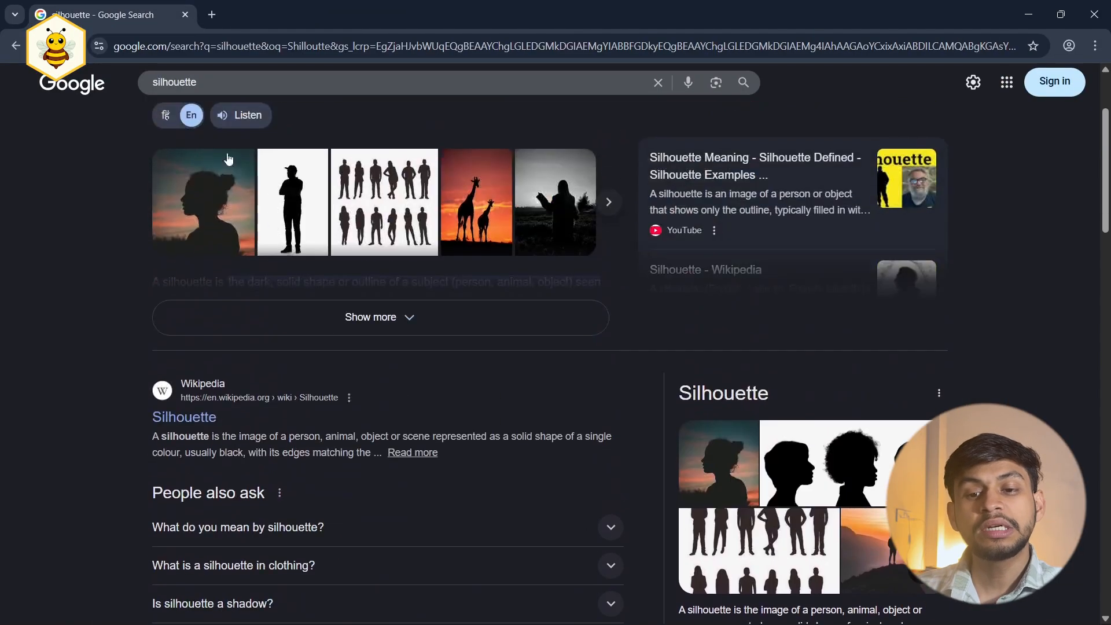
{"action": "scroll", "coordinate": [237, 152], "scroll_direction": "up", "scroll_amount": 2}
{"action": "left_click", "coordinate": [250, 146]}
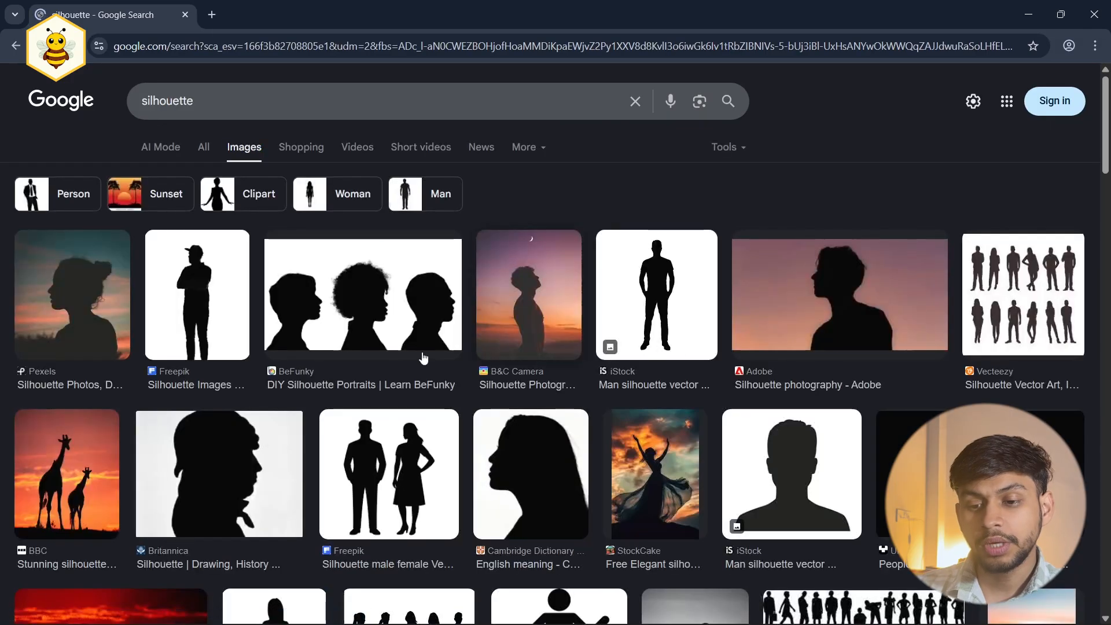
{"action": "scroll", "coordinate": [262, 267], "scroll_direction": "down", "scroll_amount": 10}
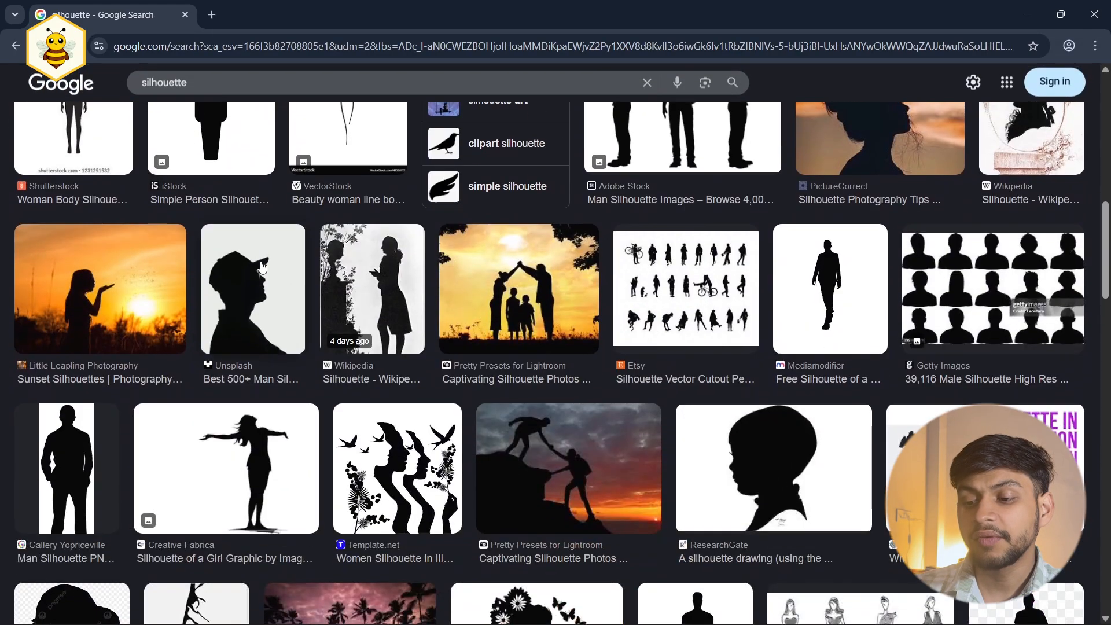
{"action": "scroll", "coordinate": [261, 267], "scroll_direction": "down", "scroll_amount": 8}
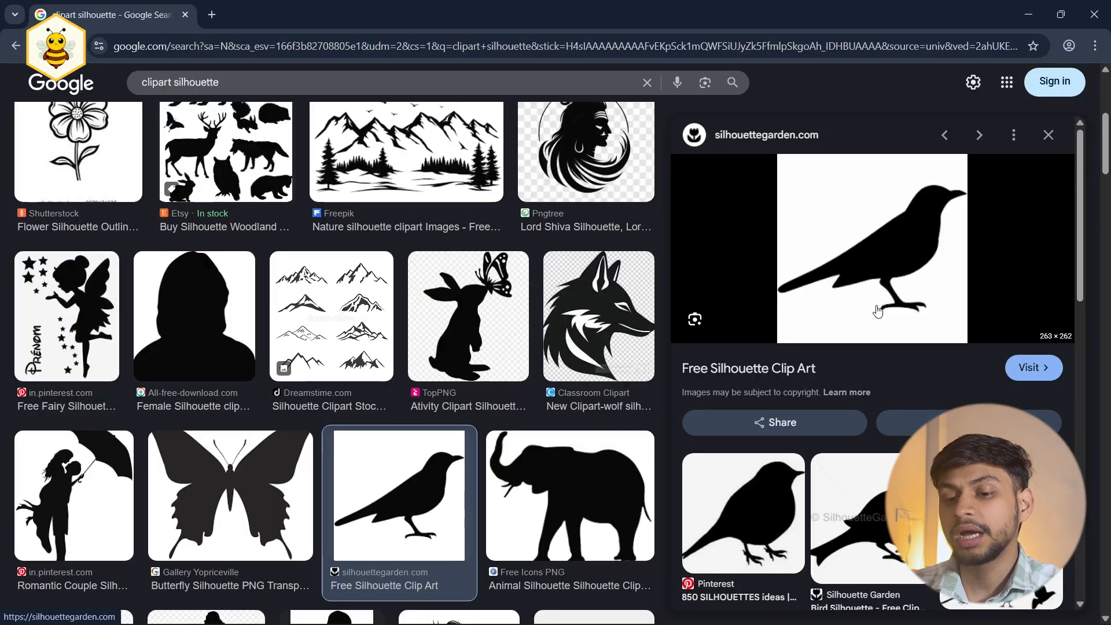
Open the bird clip art's image options, close its preview, and browse more clipart silhouettes for tracing references
{"action": "right_click", "coordinate": [870, 268]}
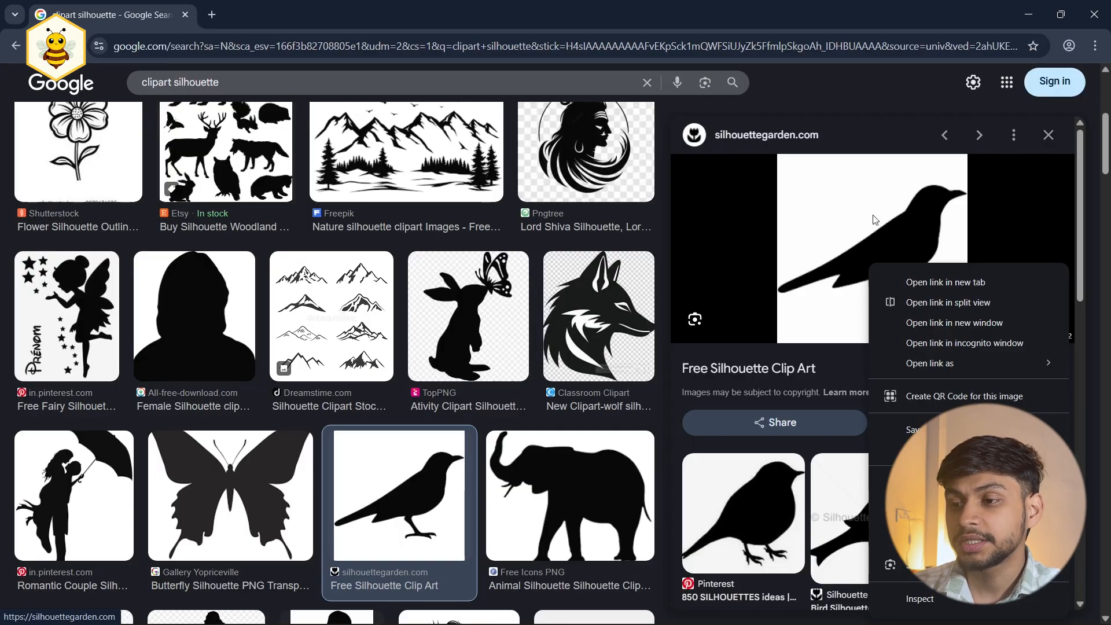
{"action": "left_click", "coordinate": [1036, 129]}
{"action": "left_click", "coordinate": [1048, 135]}
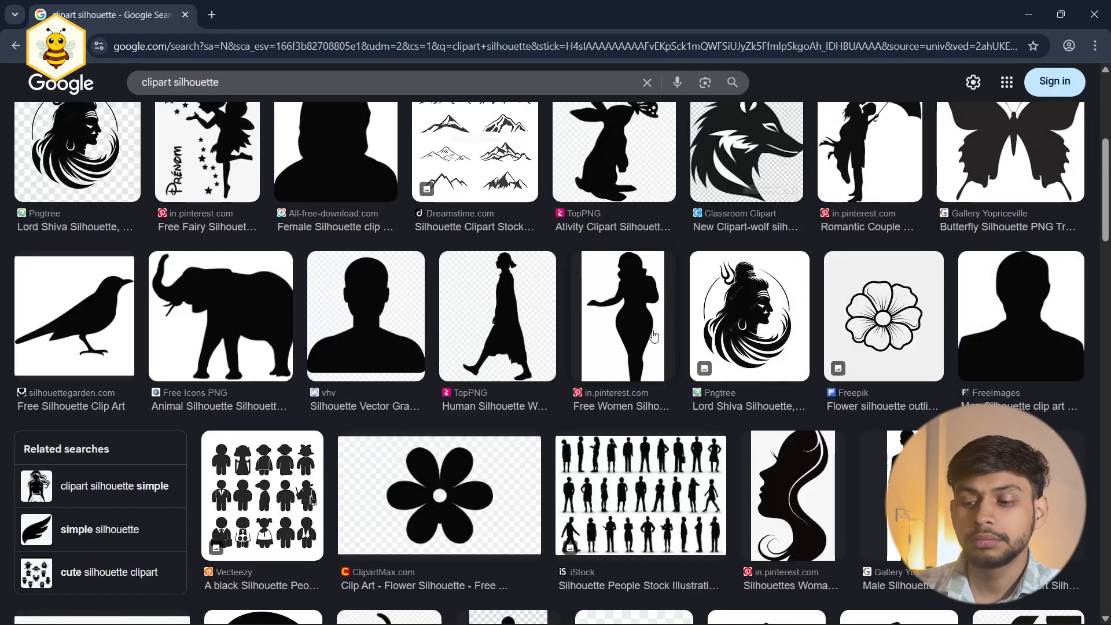
{"action": "scroll", "coordinate": [662, 335], "scroll_direction": "down", "scroll_amount": 2}
{"action": "scroll", "coordinate": [663, 335], "scroll_direction": "down", "scroll_amount": 2}
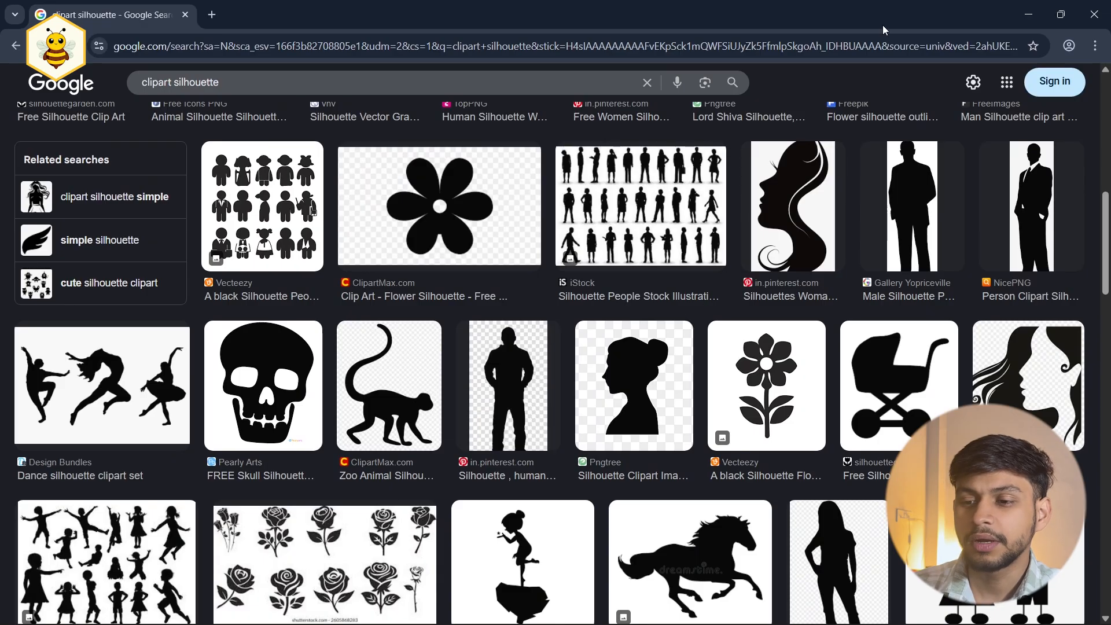
Switch to Illustrator, move the bird reference image to about X 877 px, Y 520 px, and lock it
{"action": "scroll", "coordinate": [887, 64], "scroll_direction": "up", "scroll_amount": 2}
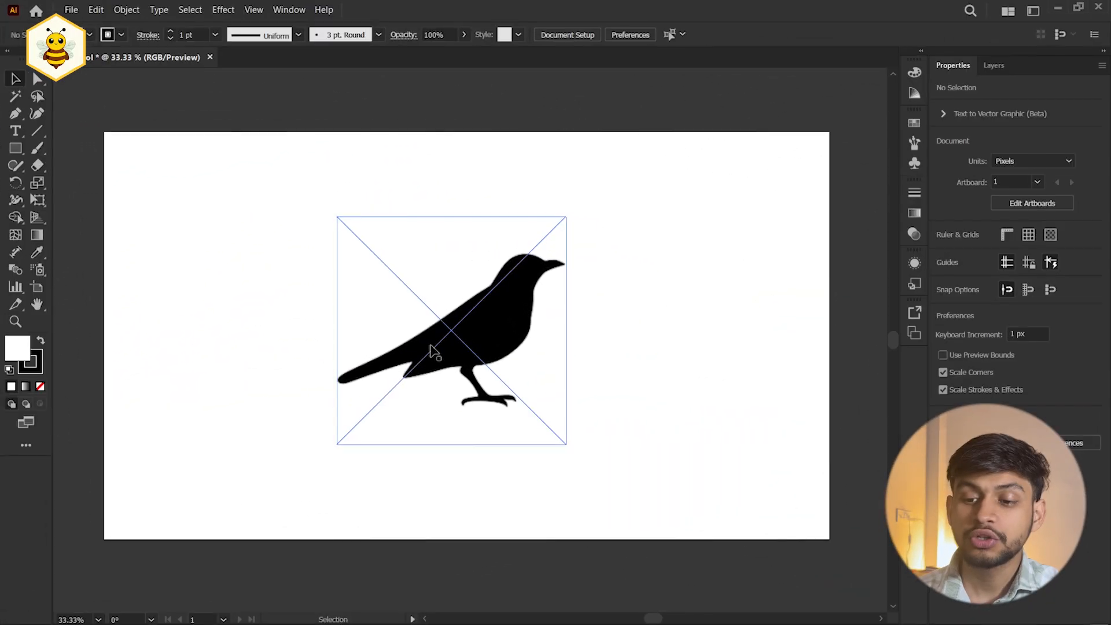
{"action": "left_click_drag", "start_coordinate": [425, 333], "coordinate": [403, 335]}
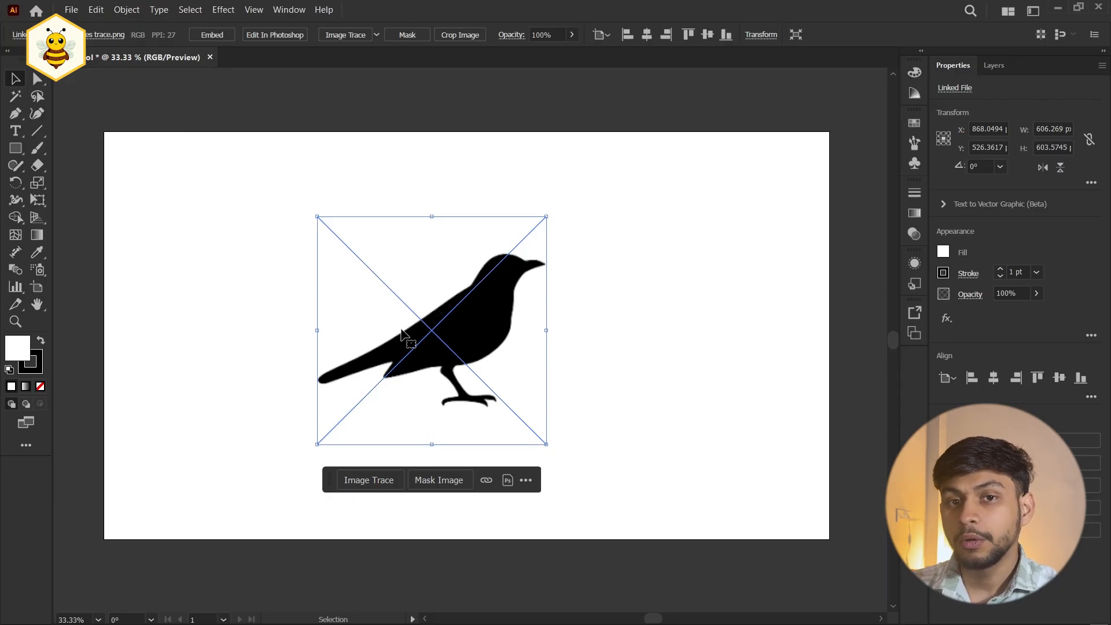
{"action": "left_click_drag", "start_coordinate": [413, 336], "coordinate": [415, 333]}
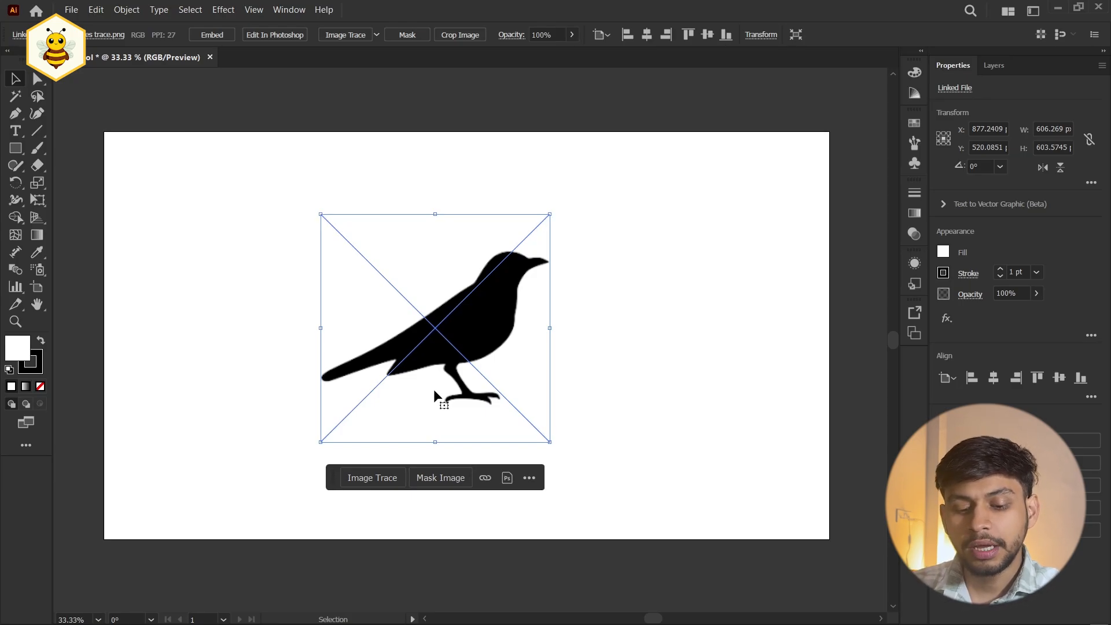
{"action": "key", "text": "ctrl+shift+a"}
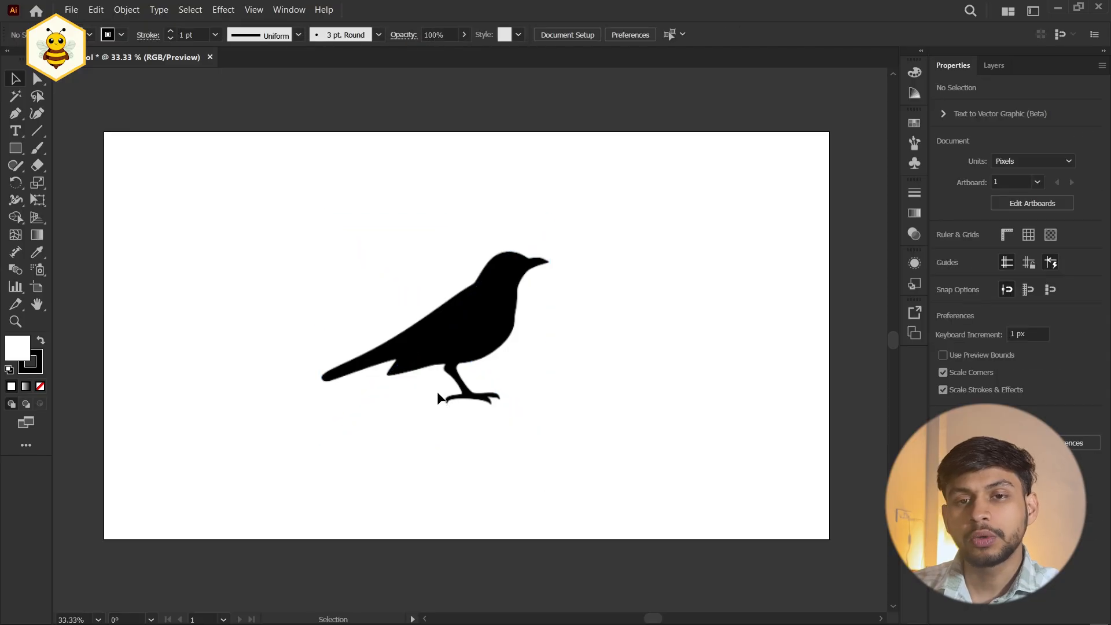
Try to select the locked bird image by marquee, and view its Unlock option for the linked file
{"action": "left_click_drag", "start_coordinate": [297, 201], "coordinate": [486, 428]}
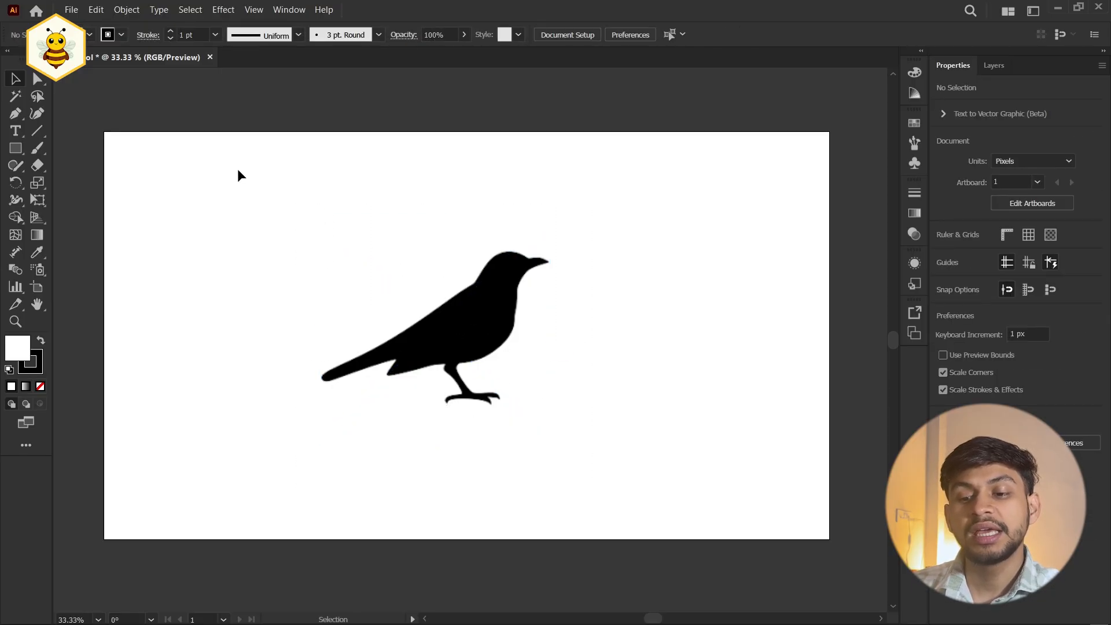
{"action": "left_click_drag", "start_coordinate": [236, 166], "coordinate": [546, 456]}
{"action": "left_click_drag", "start_coordinate": [281, 180], "coordinate": [645, 502]}
{"action": "left_click_drag", "start_coordinate": [312, 235], "coordinate": [529, 415]}
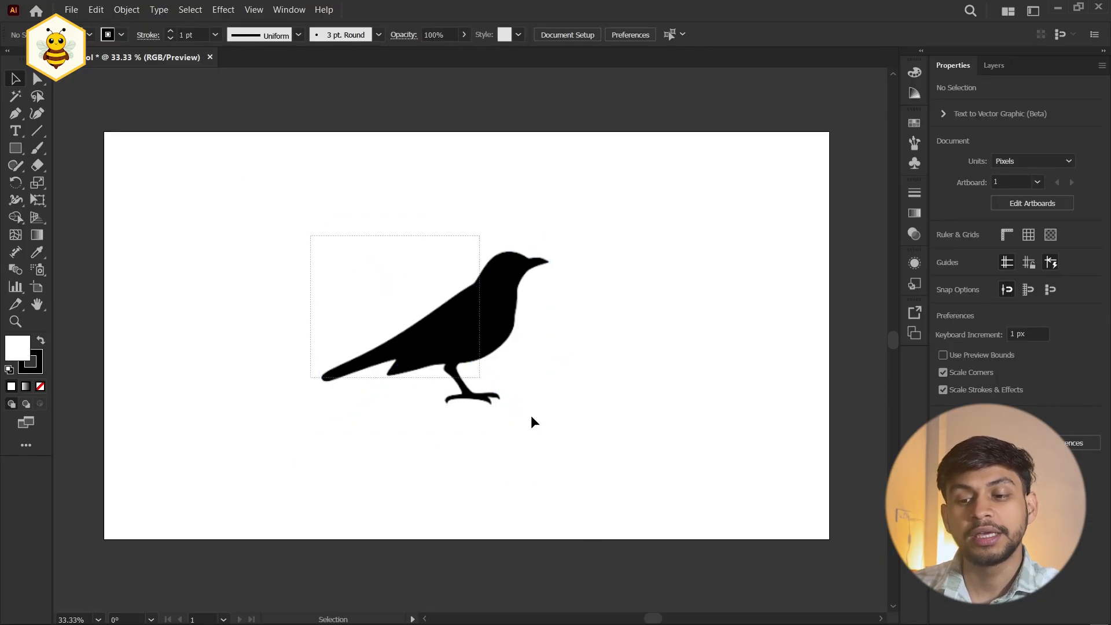
{"action": "right_click", "coordinate": [451, 310]}
{"action": "left_click", "coordinate": [536, 239]}
{"action": "right_click", "coordinate": [444, 293]}
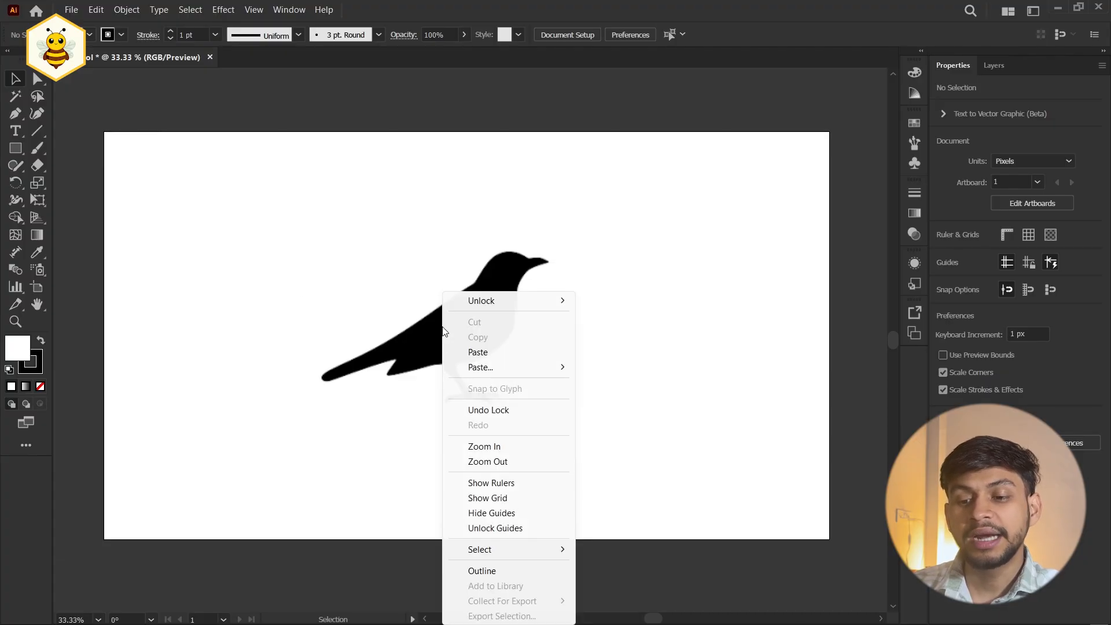
{"action": "mouse_move", "coordinate": [548, 302]}
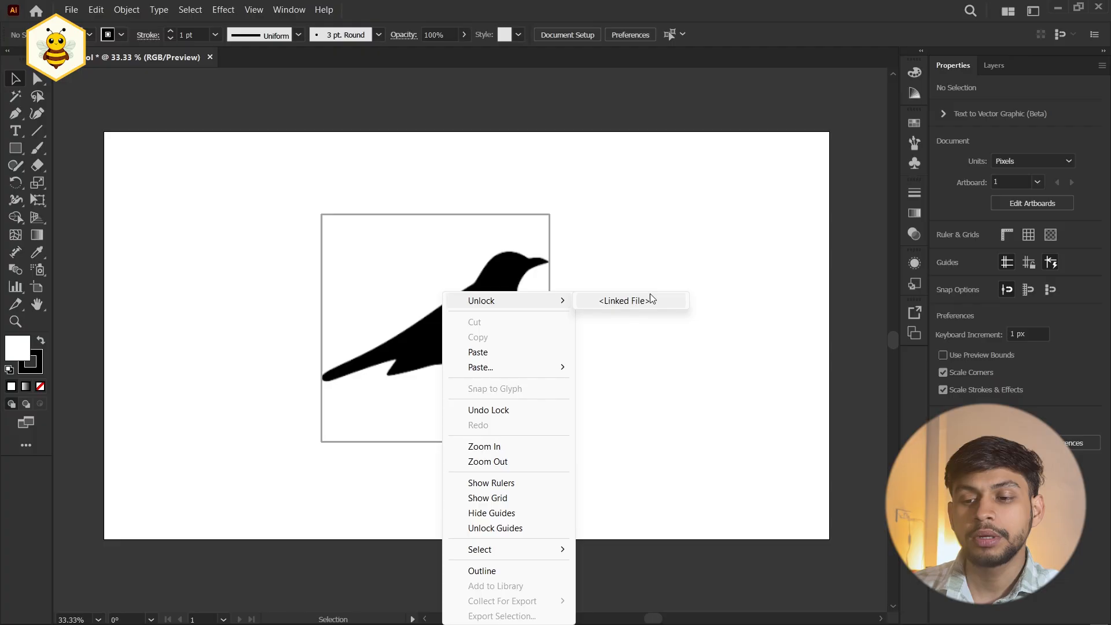
{"action": "left_click", "coordinate": [623, 301]}
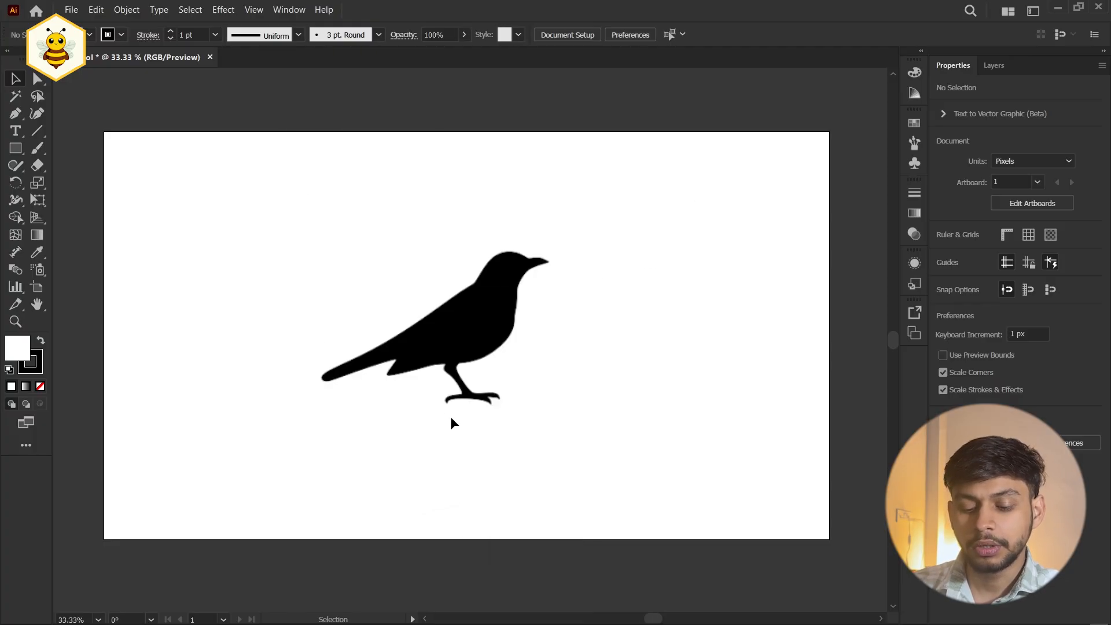
Examine the edge along the back of the bird image at high magnification
{"action": "scroll", "coordinate": [449, 367], "scroll_direction": "up", "scroll_amount": 3}
{"action": "scroll", "coordinate": [417, 369], "scroll_direction": "down", "scroll_amount": 1}
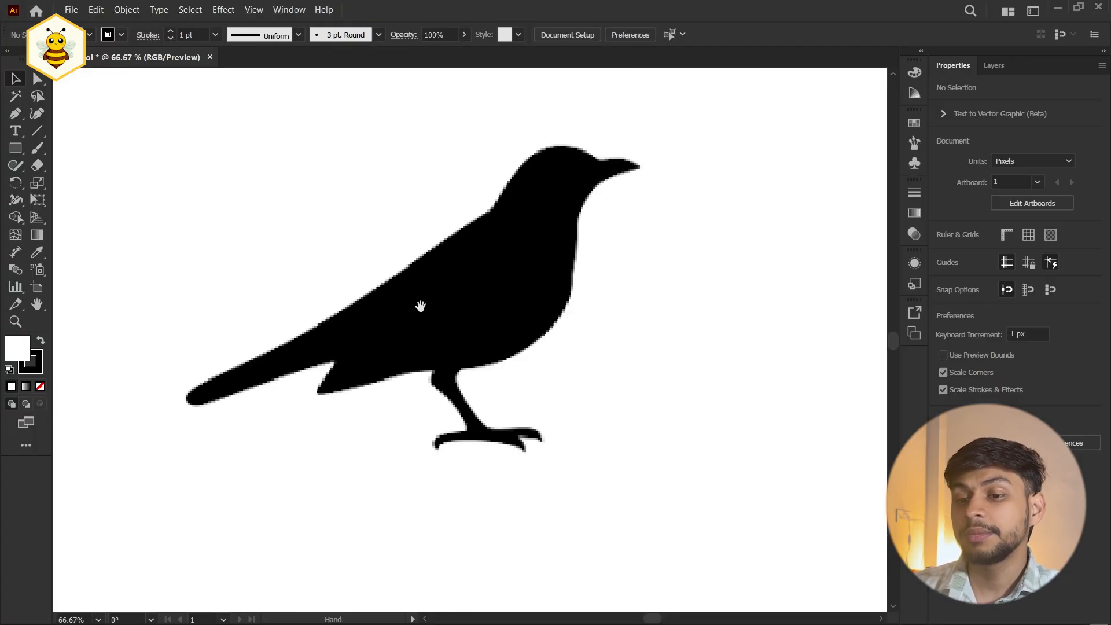
{"action": "left_click_drag", "start_coordinate": [420, 306], "coordinate": [430, 369]}
{"action": "scroll", "coordinate": [324, 319], "scroll_direction": "up", "scroll_amount": 5}
{"action": "left_click_drag", "start_coordinate": [463, 475], "coordinate": [258, 226]}
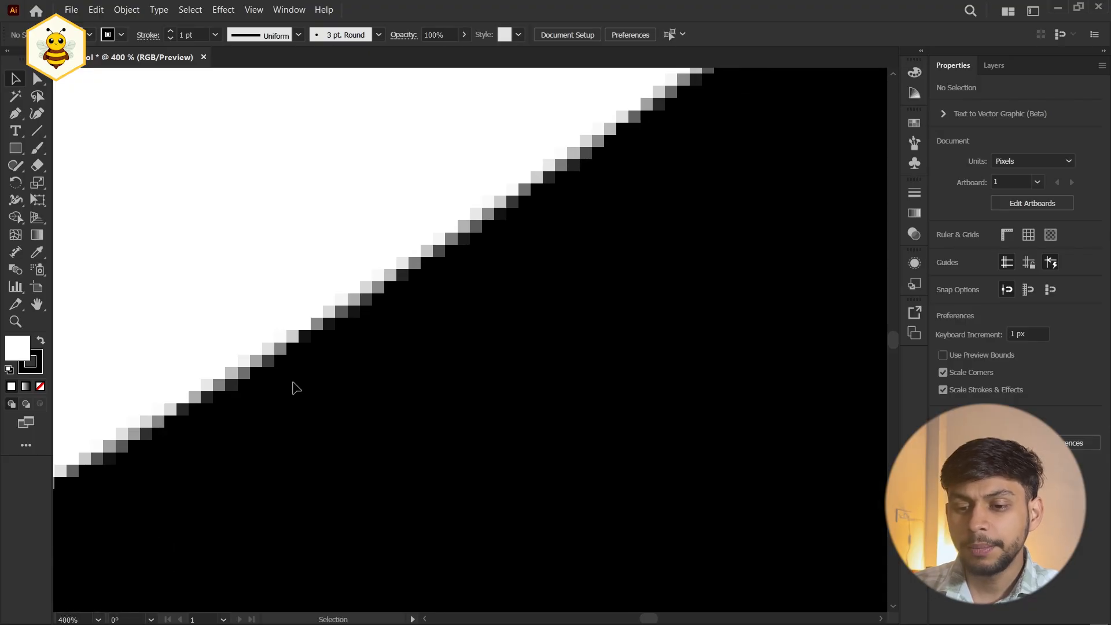
{"action": "scroll", "coordinate": [437, 267], "scroll_direction": "up", "scroll_amount": 2}
{"action": "scroll", "coordinate": [438, 275], "scroll_direction": "down", "scroll_amount": 6}
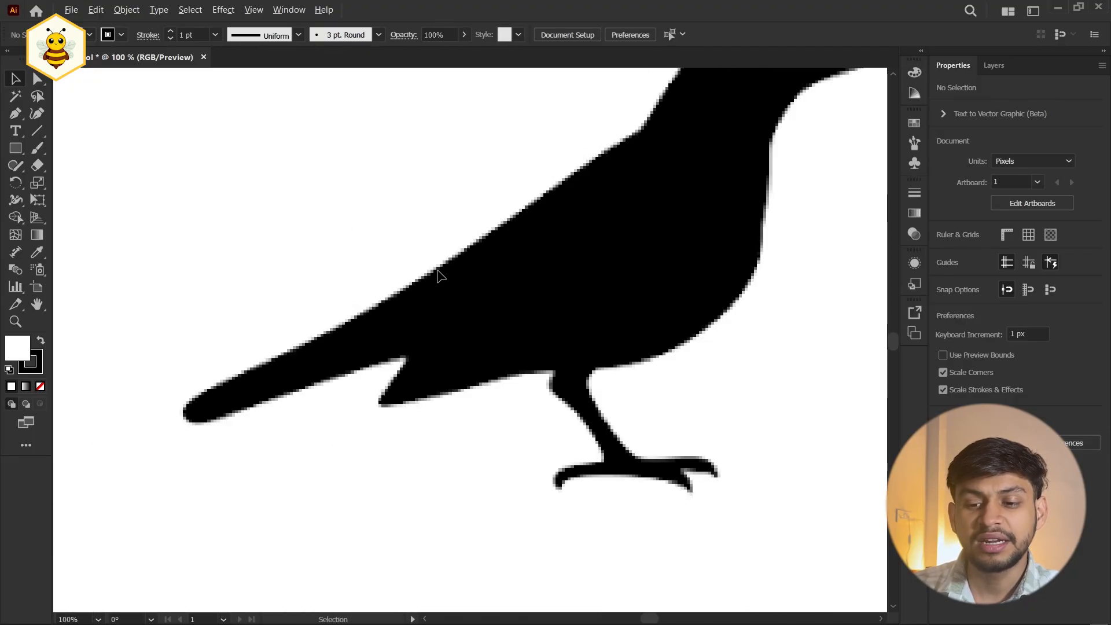
{"action": "scroll", "coordinate": [440, 276], "scroll_direction": "down", "scroll_amount": 2}
{"action": "left_click_drag", "start_coordinate": [443, 225], "coordinate": [398, 323]}
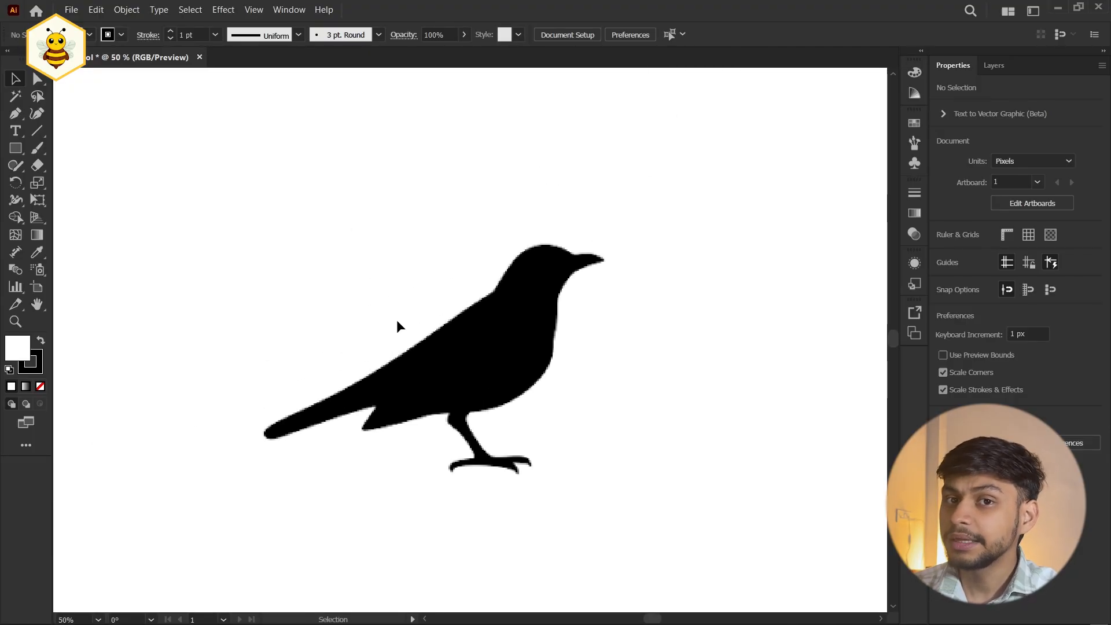
Trace the bird with the Pen tool from the beak tip over the head and back, around the tail and feet, to the breast
{"action": "left_click", "coordinate": [18, 114]}
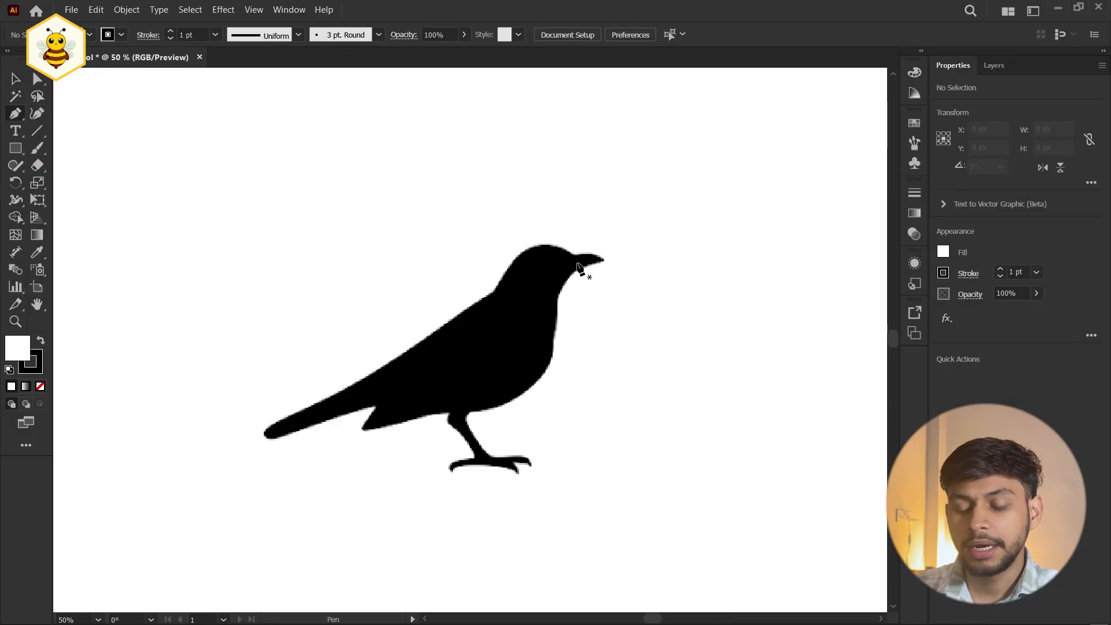
{"action": "scroll", "coordinate": [579, 267], "scroll_direction": "up", "scroll_amount": 3}
{"action": "scroll", "coordinate": [581, 262], "scroll_direction": "down", "scroll_amount": 1}
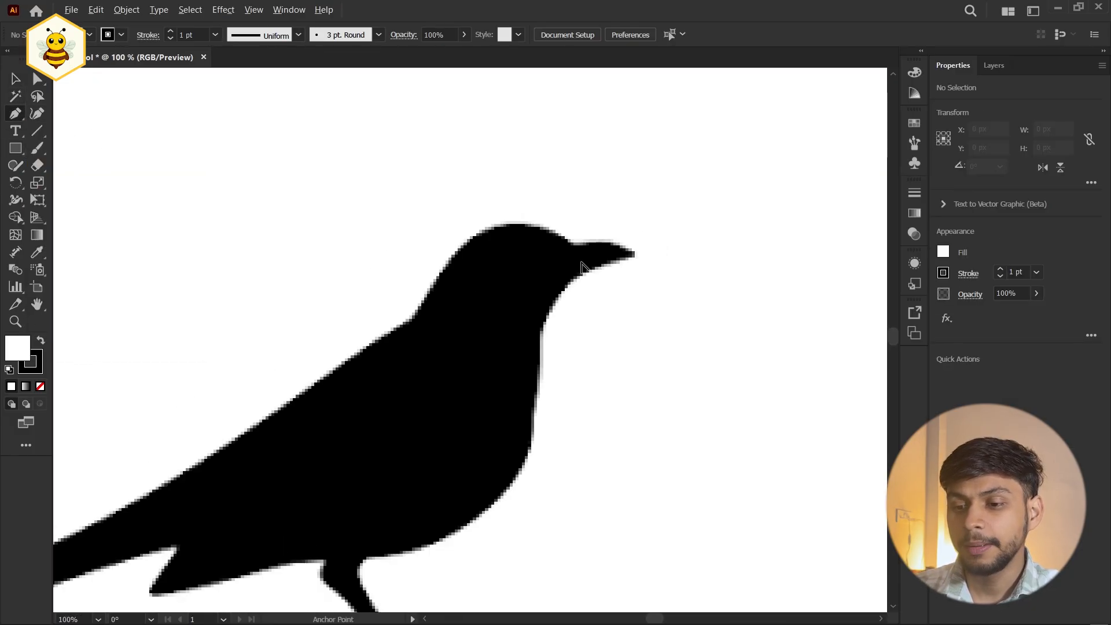
{"action": "left_click", "coordinate": [636, 258]}
{"action": "scroll", "coordinate": [582, 249], "scroll_direction": "up", "scroll_amount": 1}
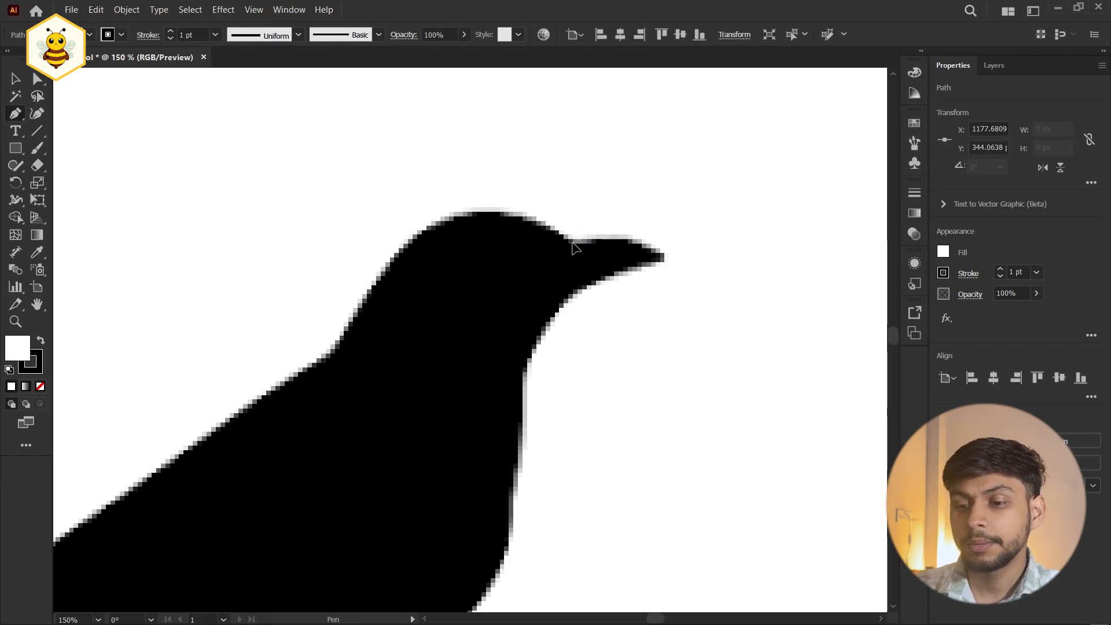
{"action": "mouse_move", "coordinate": [573, 244]}
{"action": "left_mouse_down"}
{"action": "mouse_move", "coordinate": [498, 264]}
{"action": "mouse_move", "coordinate": [507, 261]}
{"action": "left_mouse_up"}
{"action": "mouse_move", "coordinate": [376, 278]}
{"action": "left_mouse_down"}
{"action": "mouse_move", "coordinate": [288, 402]}
{"action": "mouse_move", "coordinate": [275, 403]}
{"action": "left_mouse_up"}
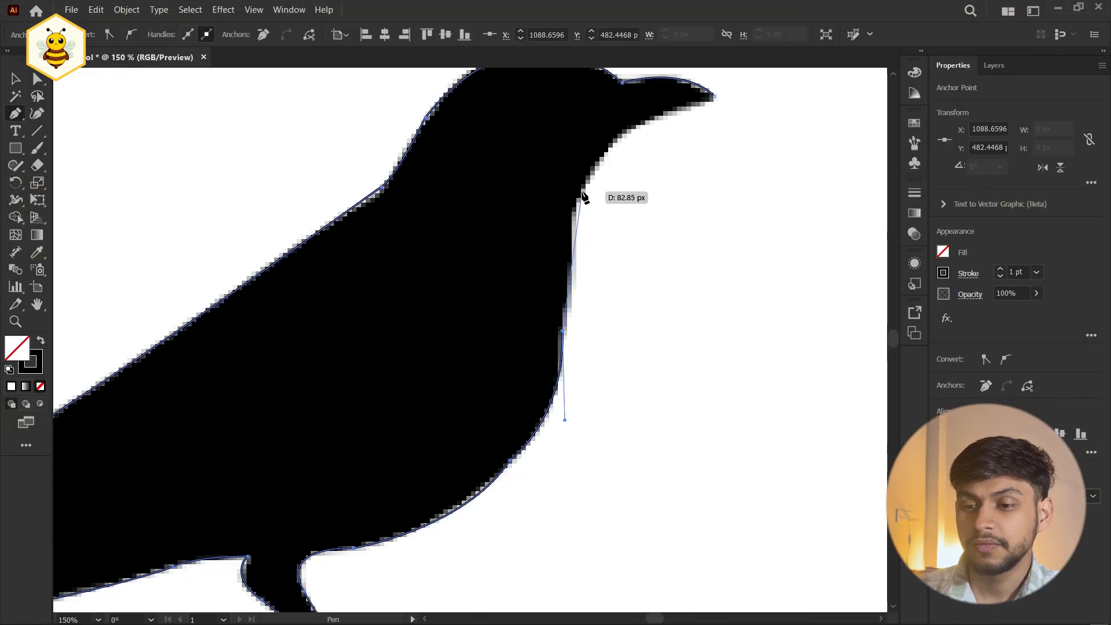
Trace the bird's upper breast and throat, and close the path at the tip of the beak
{"action": "left_click", "coordinate": [581, 193]}
{"action": "left_click", "coordinate": [592, 171]}
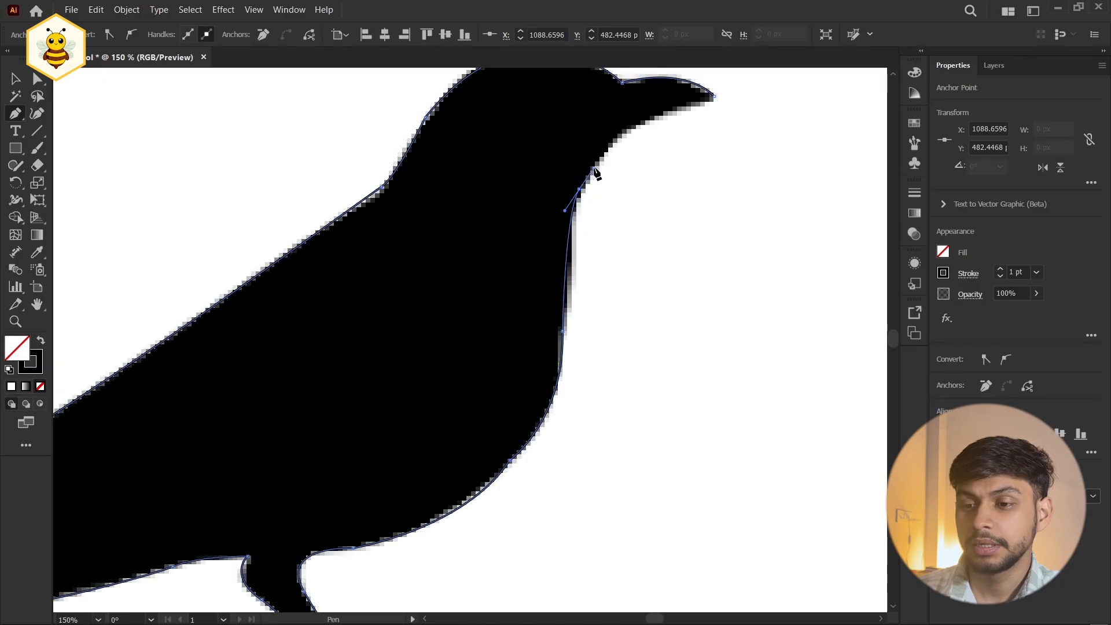
{"action": "left_click_drag", "start_coordinate": [716, 100], "coordinate": [809, 88]}
{"action": "scroll", "coordinate": [431, 425], "scroll_direction": "down", "scroll_amount": 2}
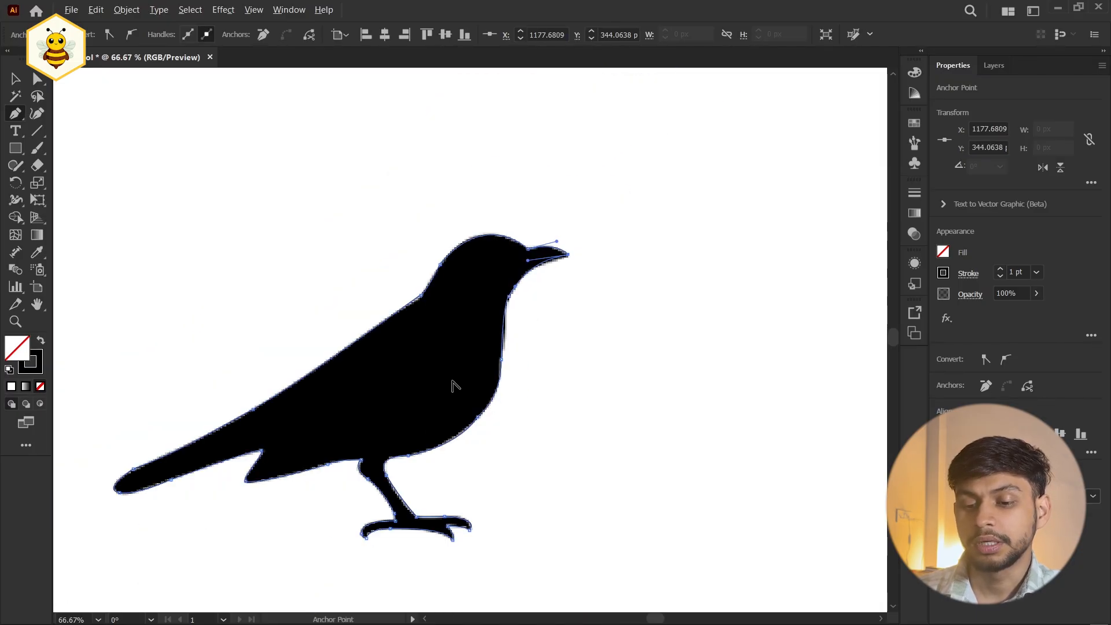
Select the traced bird path, try a brown fill (6D4930), and settle on black (000000)
{"action": "key", "text": "v"}
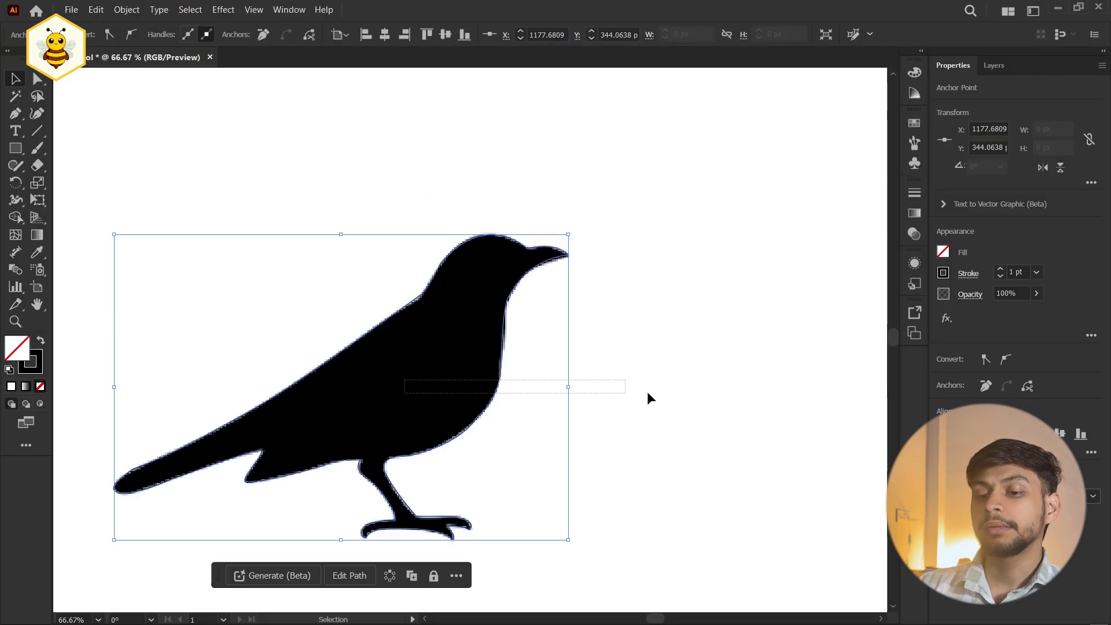
{"action": "left_click", "coordinate": [429, 384]}
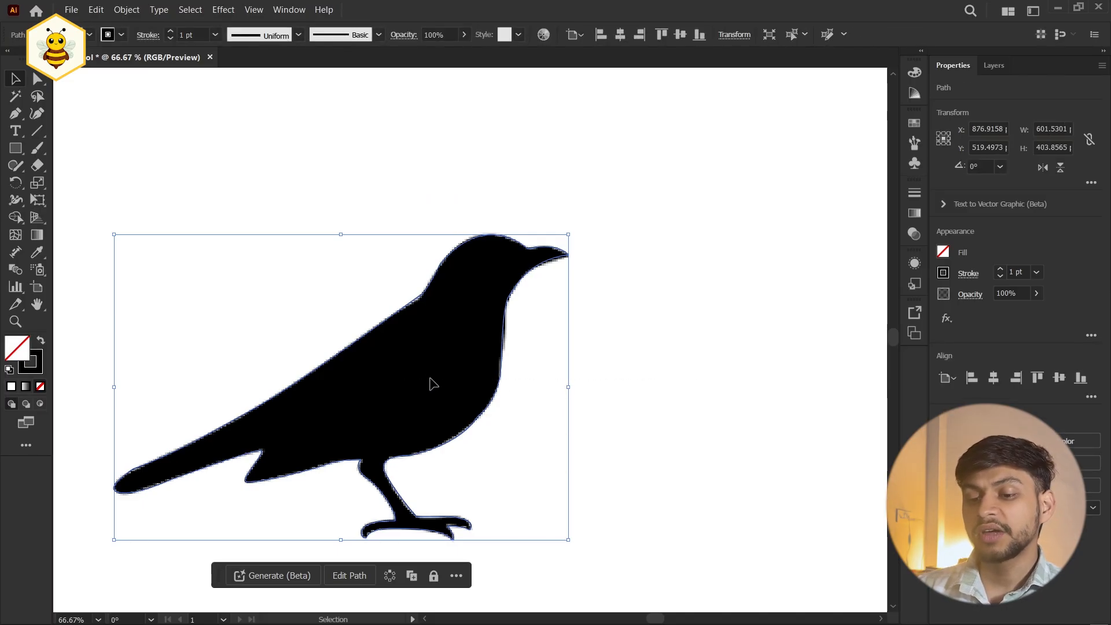
{"action": "left_click", "coordinate": [748, 312]}
{"action": "left_click", "coordinate": [384, 422]}
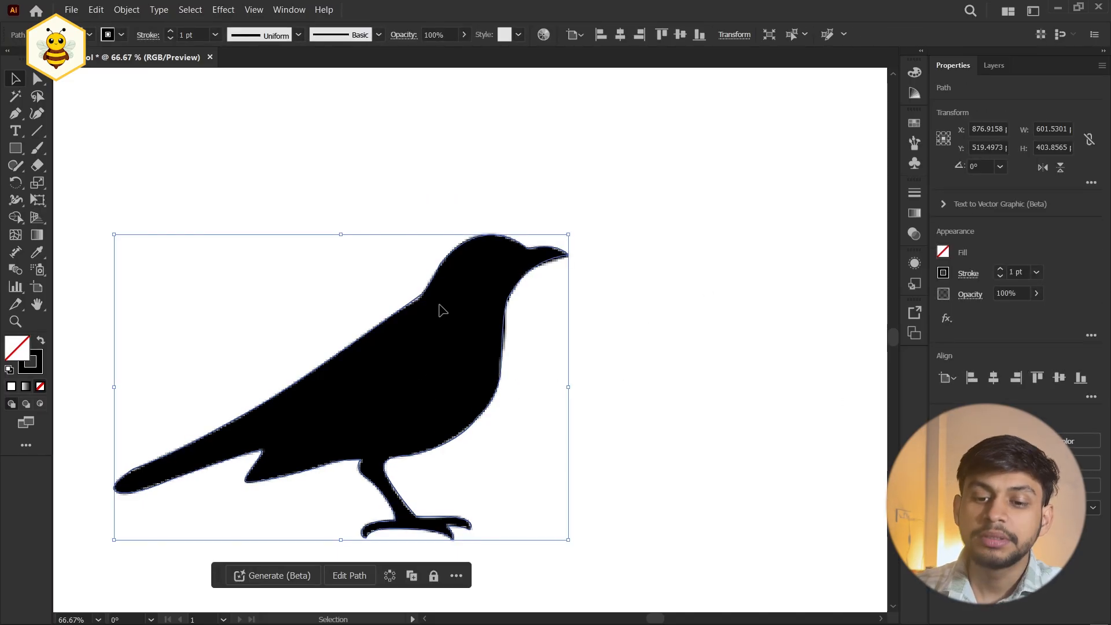
{"action": "double_click", "coordinate": [14, 357]}
{"action": "left_click", "coordinate": [266, 270]}
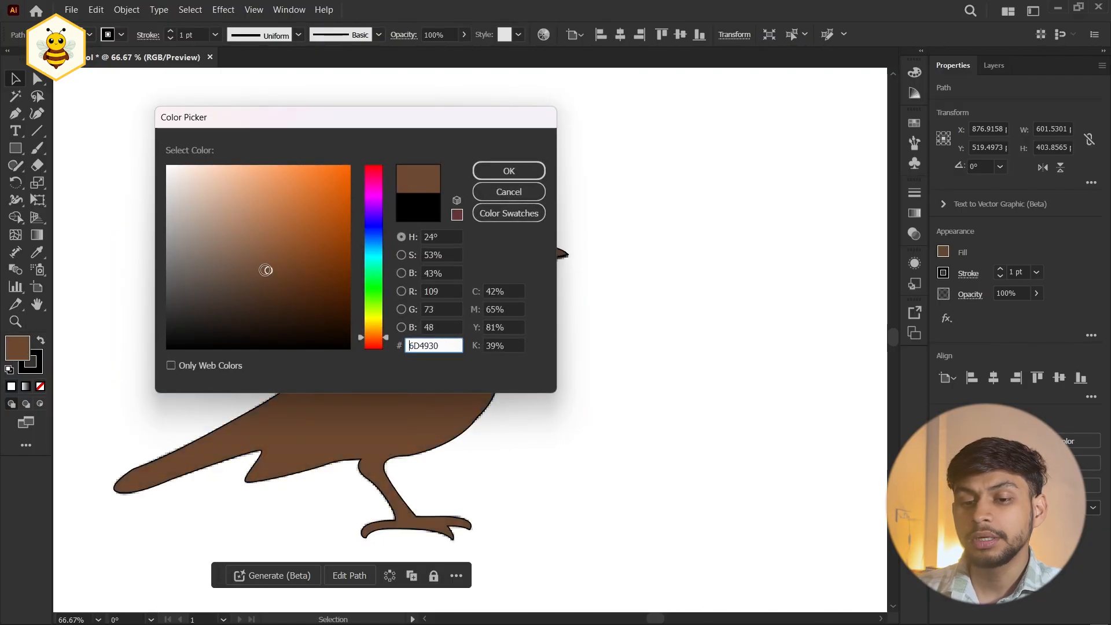
{"action": "left_click_drag", "start_coordinate": [266, 269], "coordinate": [100, 368]}
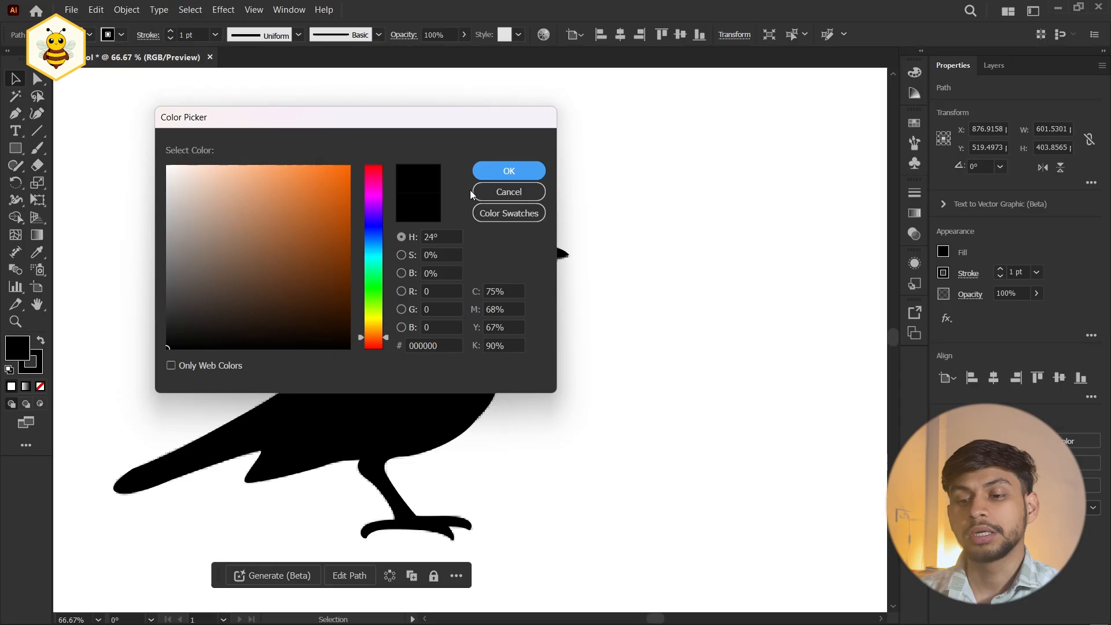
{"action": "left_click", "coordinate": [503, 172]}
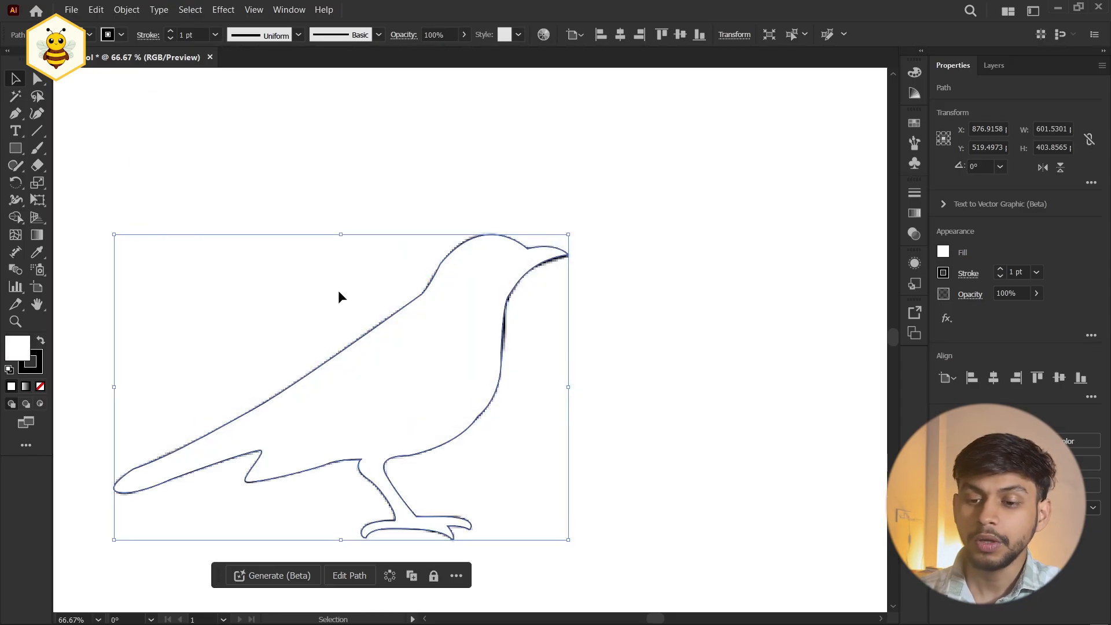
Set the traced bird path's fill colour to black (000000) and deselect the path
{"action": "double_click", "coordinate": [15, 349]}
{"action": "left_click", "coordinate": [173, 303]}
{"action": "left_click_drag", "start_coordinate": [173, 302], "coordinate": [156, 350]}
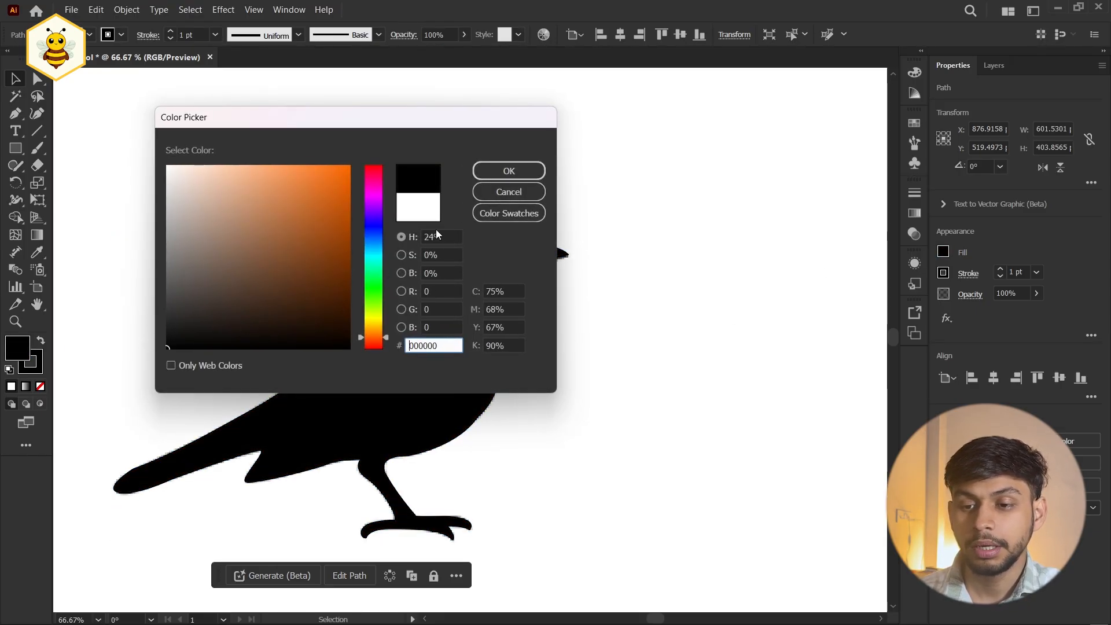
{"action": "left_click", "coordinate": [526, 168]}
{"action": "left_click", "coordinate": [804, 316]}
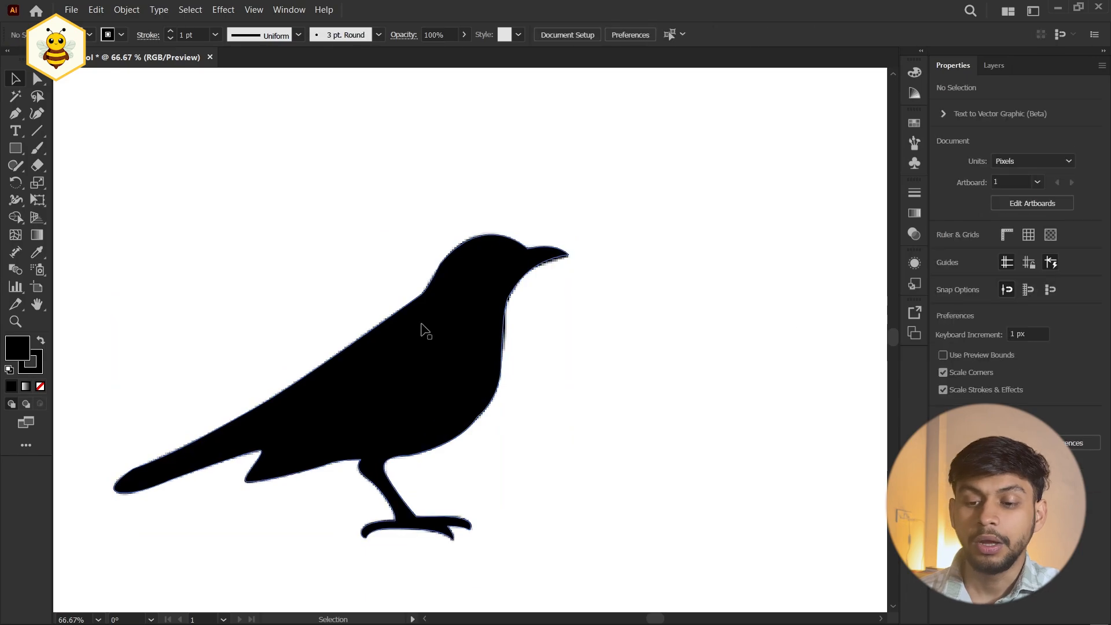
Move the black bird path horizontally to the right of the reference image and deselect it
{"action": "scroll", "coordinate": [383, 321], "scroll_direction": "down", "scroll_amount": 1}
{"action": "scroll", "coordinate": [383, 321], "scroll_direction": "down", "scroll_amount": 1}
{"action": "left_click_drag", "start_coordinate": [415, 356], "coordinate": [621, 358]}
{"action": "left_click", "coordinate": [600, 237]}
Compare the head edges of the bird image and the vector bird path at high magnification, up to 64000% on the vector
{"action": "scroll", "coordinate": [388, 342], "scroll_direction": "up", "scroll_amount": 5}
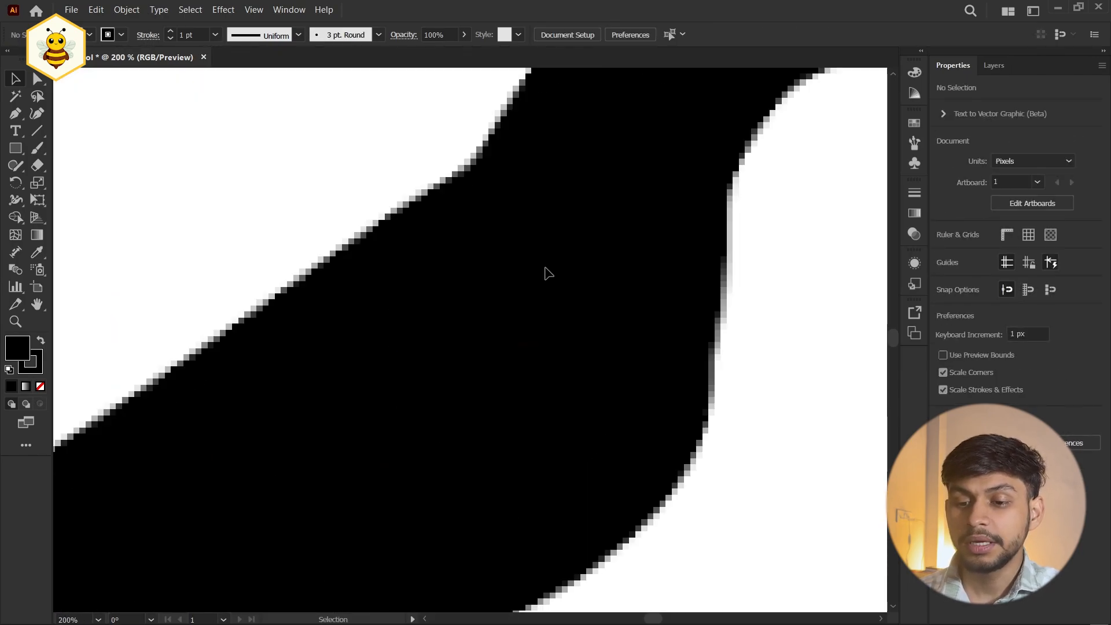
{"action": "left_click_drag", "start_coordinate": [614, 115], "coordinate": [430, 374]}
{"action": "scroll", "coordinate": [519, 231], "scroll_direction": "up", "scroll_amount": 2}
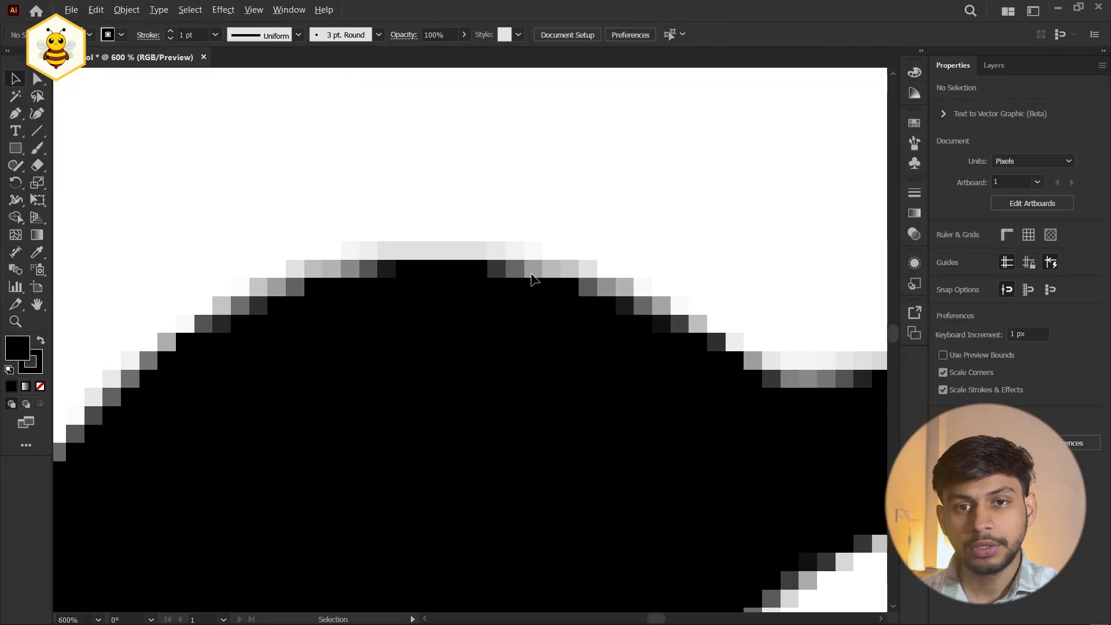
{"action": "scroll", "coordinate": [526, 287], "scroll_direction": "down", "scroll_amount": 3}
{"action": "left_click_drag", "start_coordinate": [810, 333], "coordinate": [30, 286]}
{"action": "scroll", "coordinate": [531, 252], "scroll_direction": "up", "scroll_amount": 9}
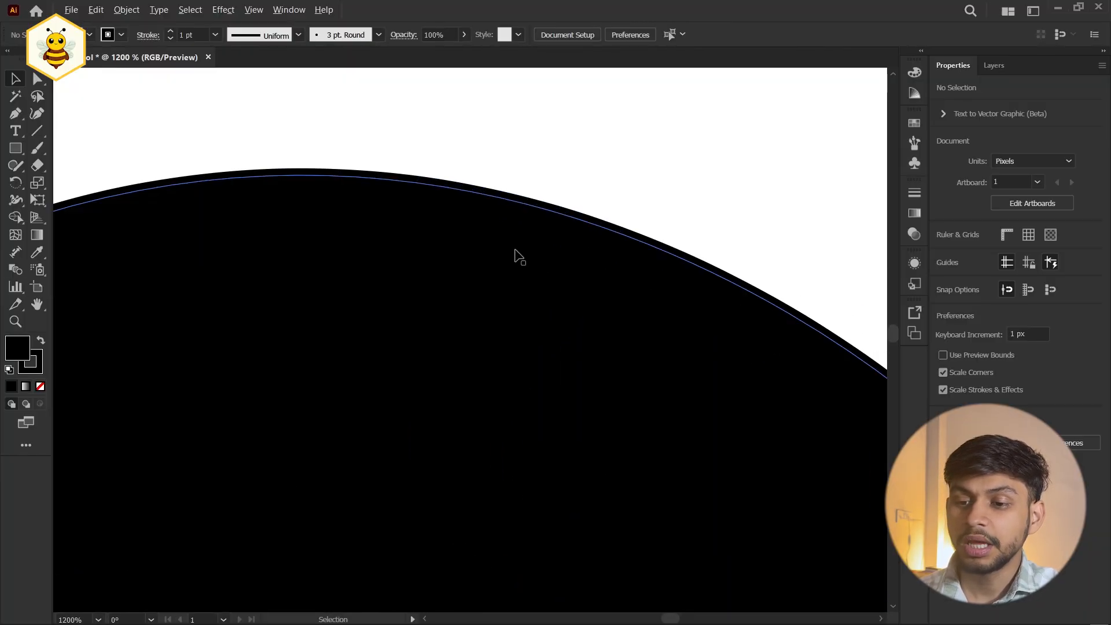
{"action": "left_click_drag", "start_coordinate": [584, 217], "coordinate": [485, 439]}
{"action": "scroll", "coordinate": [493, 359], "scroll_direction": "up", "scroll_amount": 6}
{"action": "scroll", "coordinate": [571, 251], "scroll_direction": "up", "scroll_amount": 3}
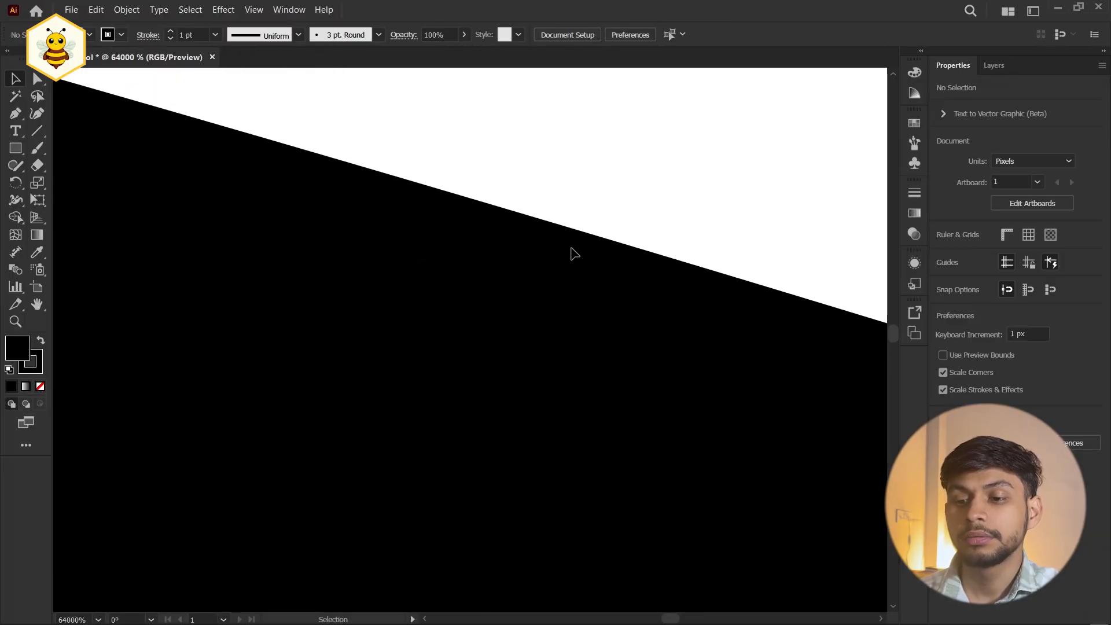
{"action": "left_click_drag", "start_coordinate": [571, 251], "coordinate": [523, 414]}
{"action": "scroll", "coordinate": [466, 430], "scroll_direction": "down", "scroll_amount": 3}
{"action": "scroll", "coordinate": [488, 379], "scroll_direction": "down", "scroll_amount": 3}
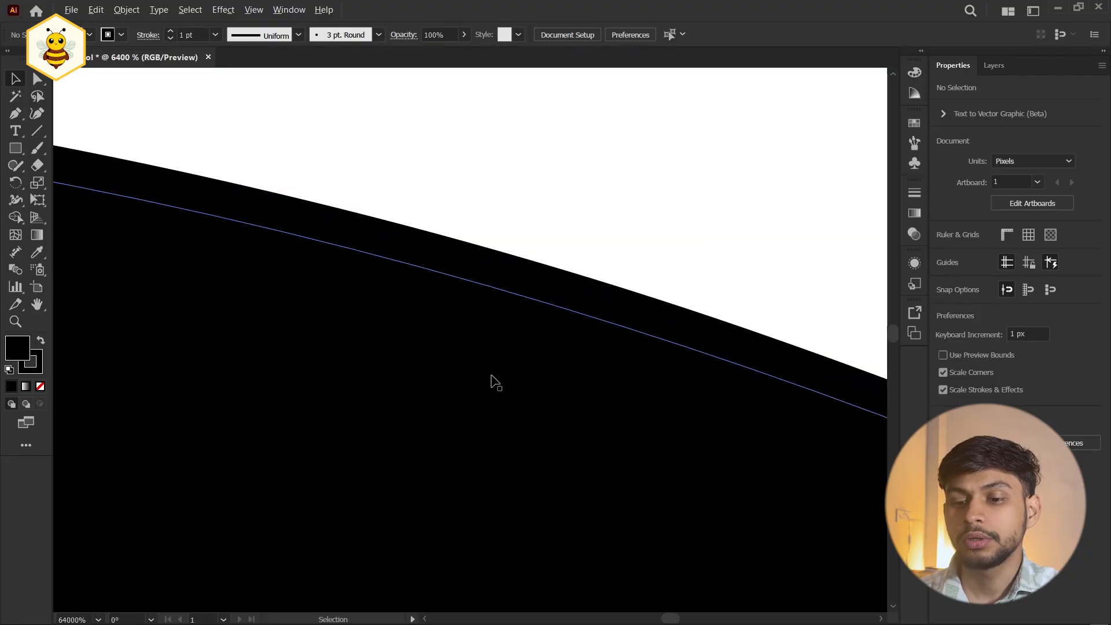